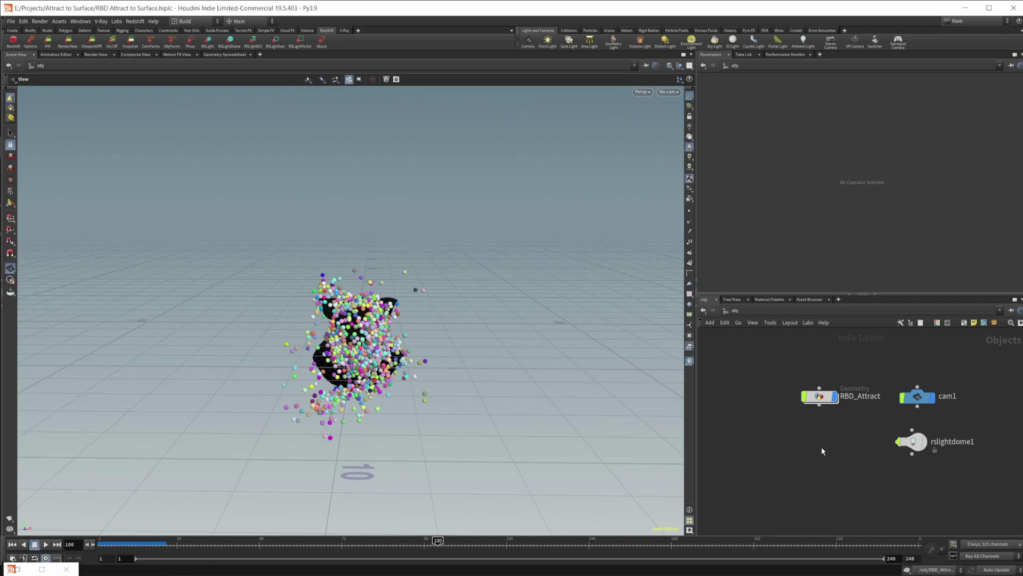
Create a new Geometry object in the scene, hide the RBD_Attract object, and go inside the new one
key(Tab)
text(geo)
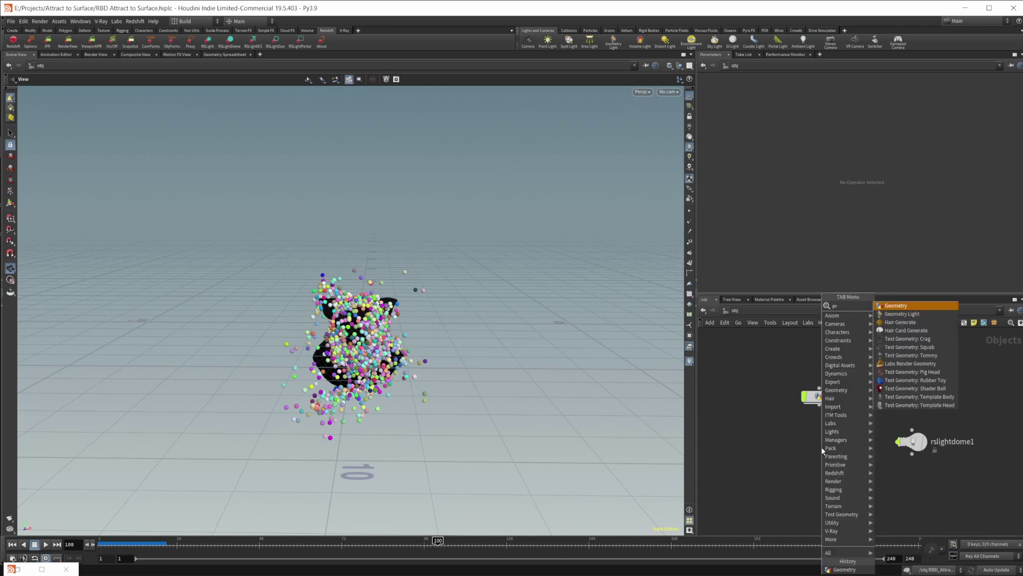
key(Return)
click(821, 447)
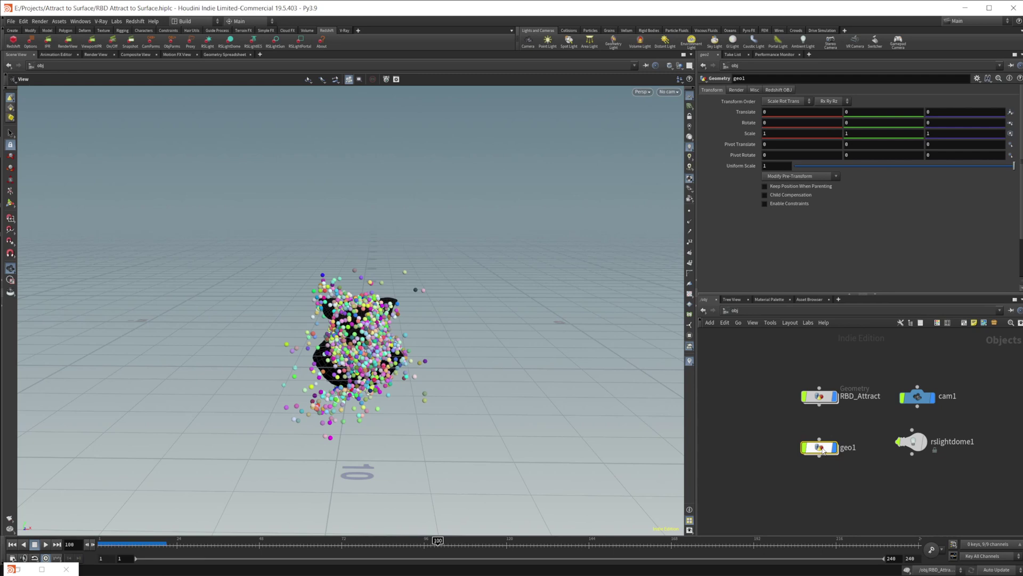
click(834, 396)
double_click(819, 447)
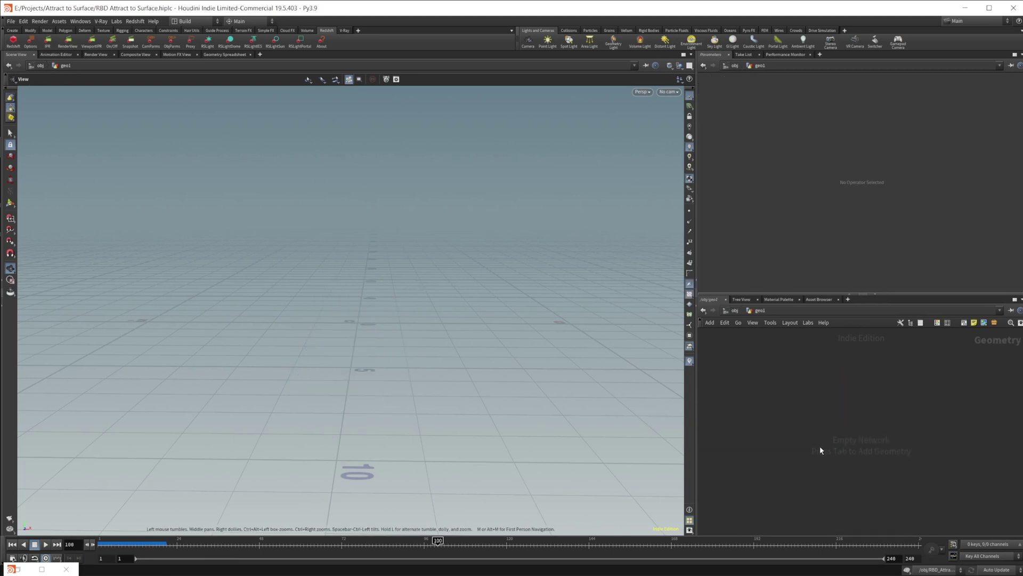
Add a Pig Head test geometry with its shader turned off and Difficulty set to Hard
key(Tab)
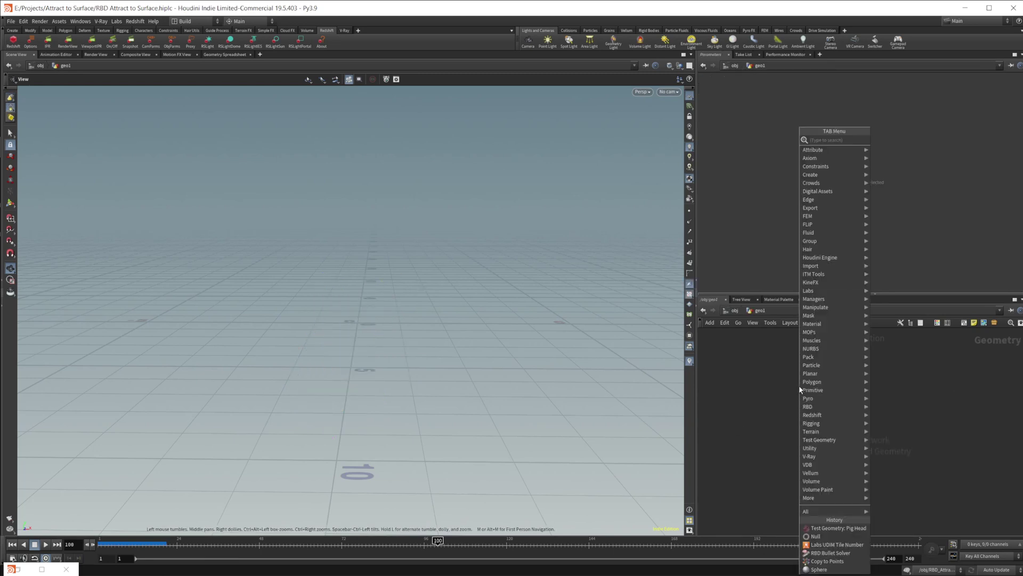
key(Return)
click(798, 385)
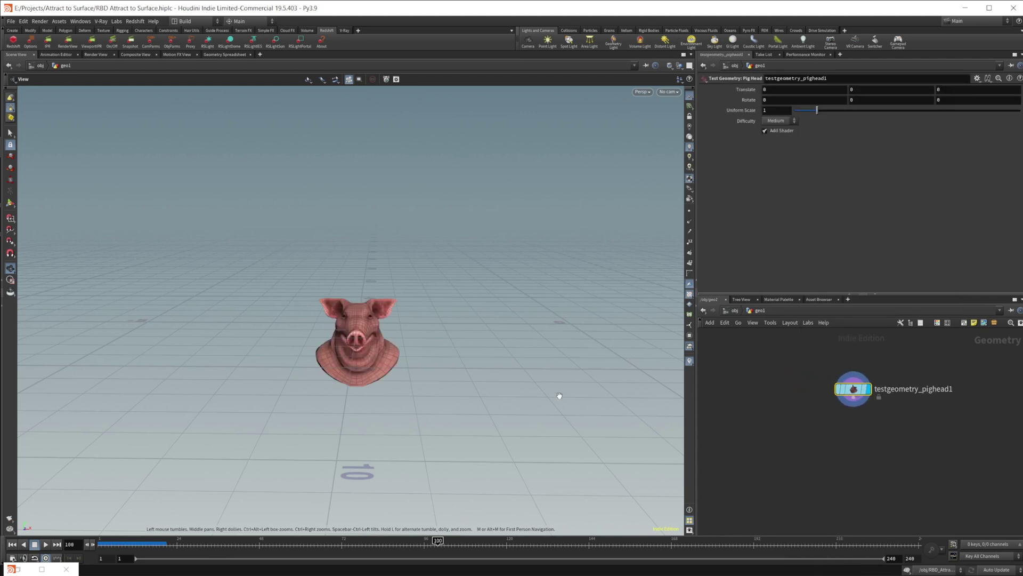
click(765, 130)
click(779, 121)
click(776, 141)
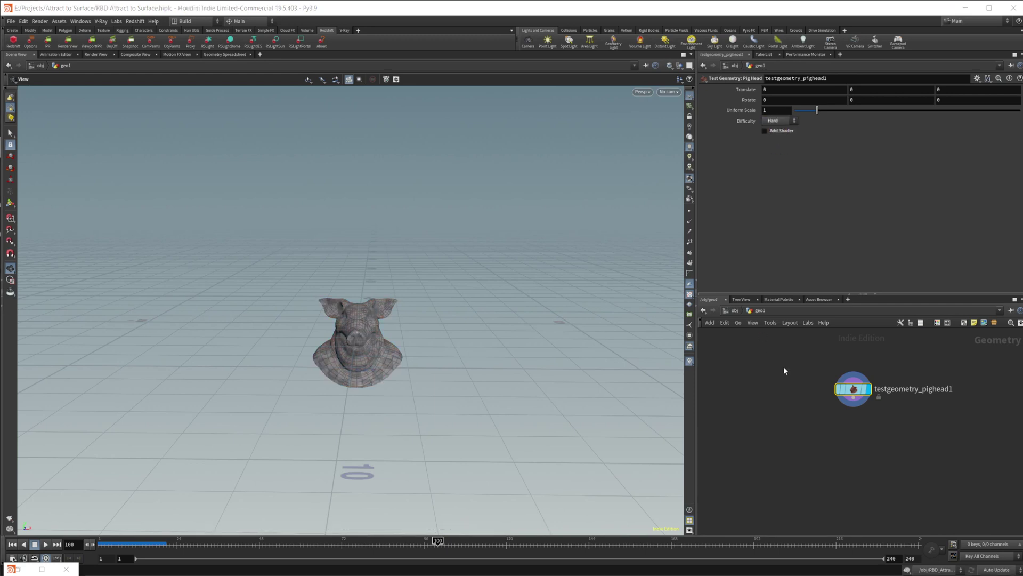
Append a PolyFill node to the pig head and set its fill mode to Single Polygon
key(Tab)
text(polyf)
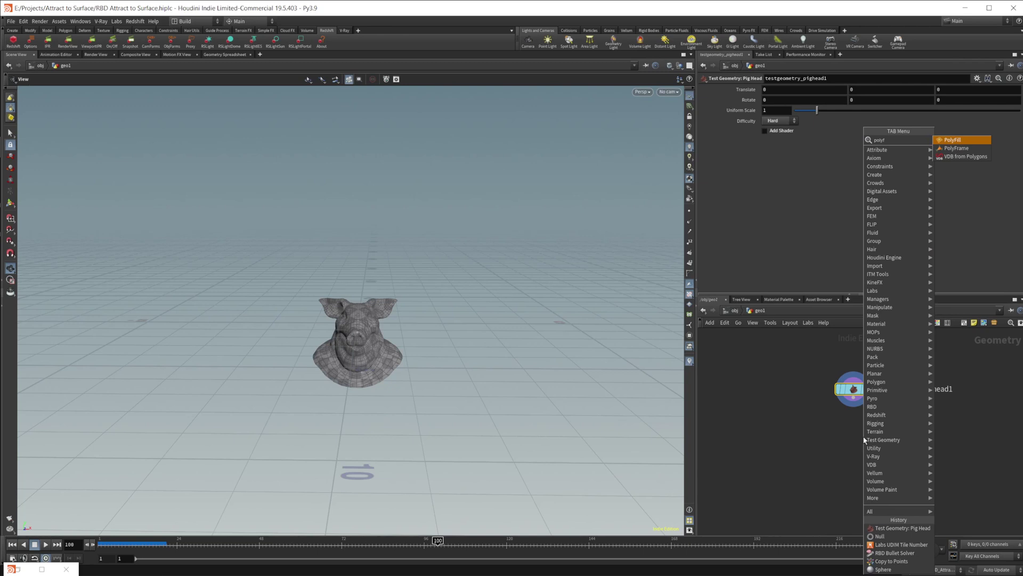
key(Return)
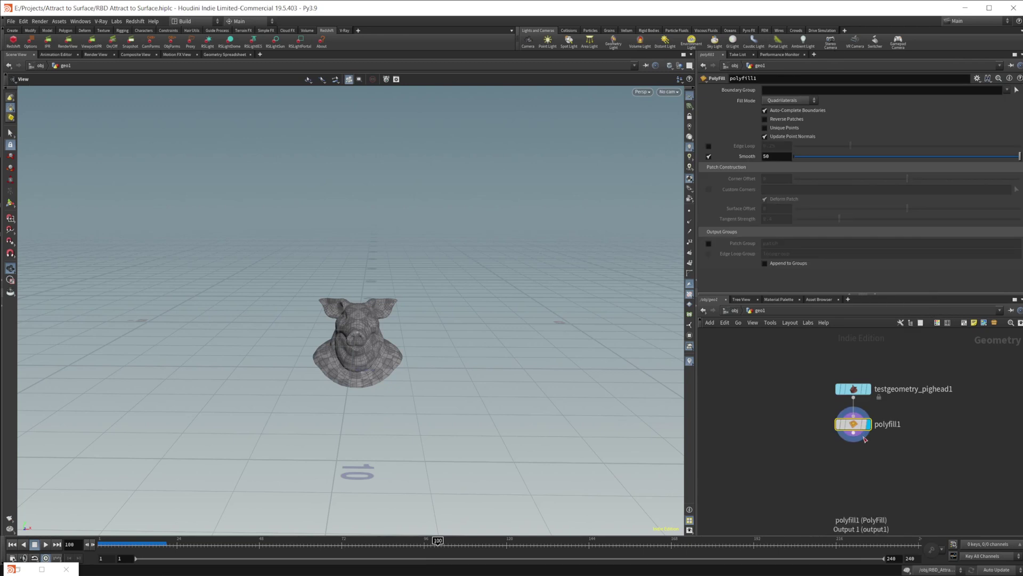
click(784, 100)
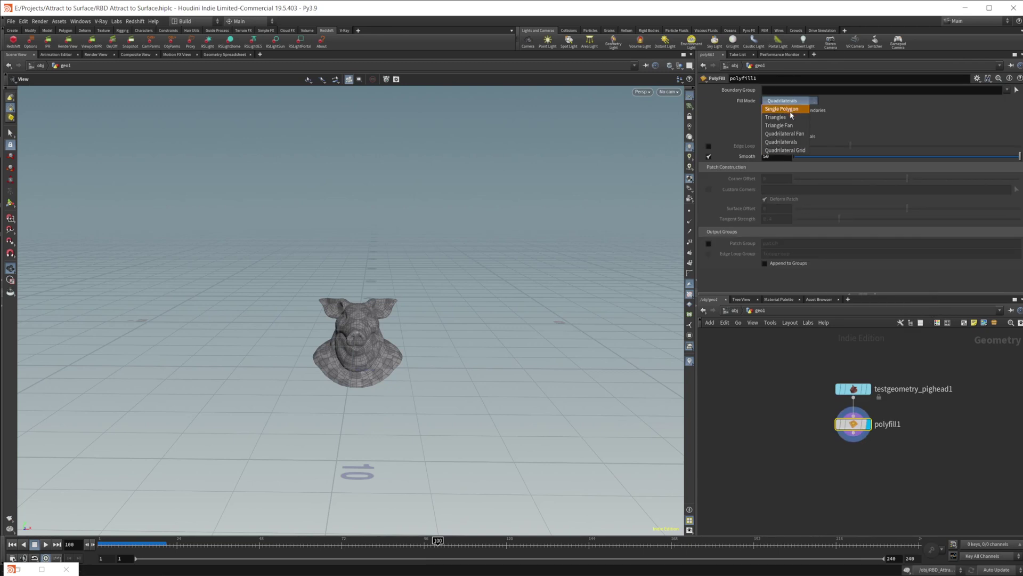
click(791, 111)
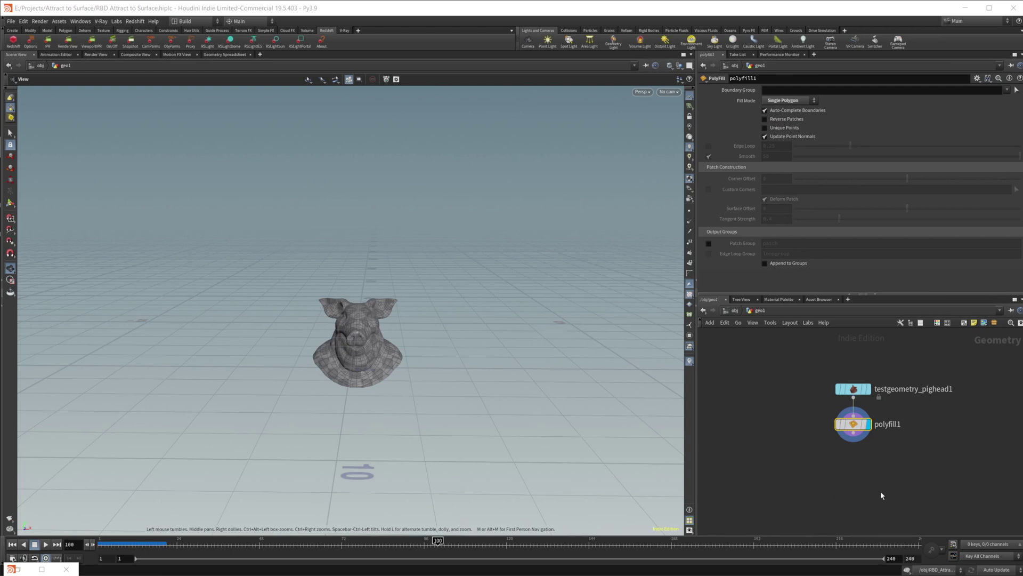
Add a Null node connected after the PolyFill node and rename it OUT_Collider
key(Tab)
click(861, 478)
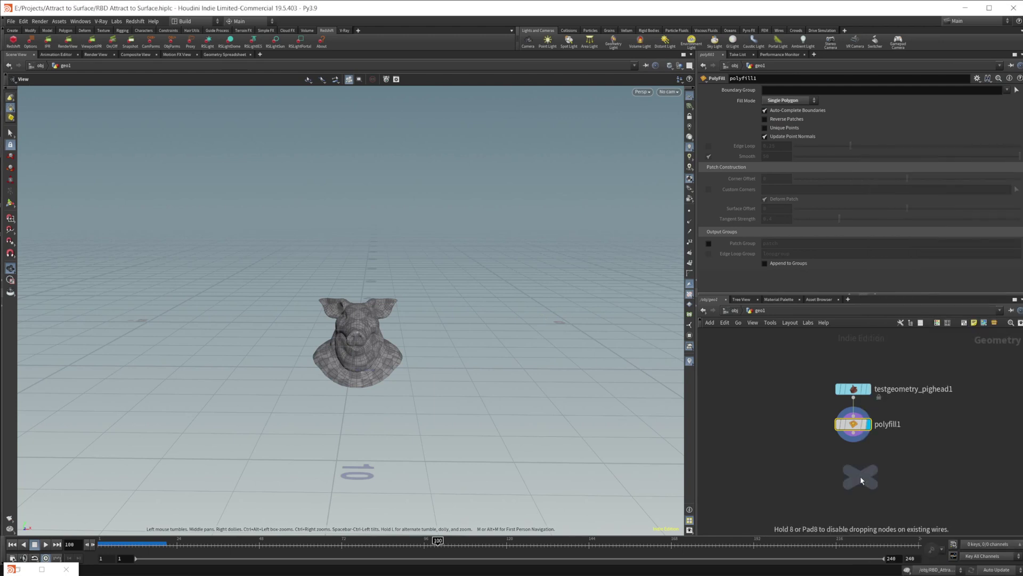
click(845, 479)
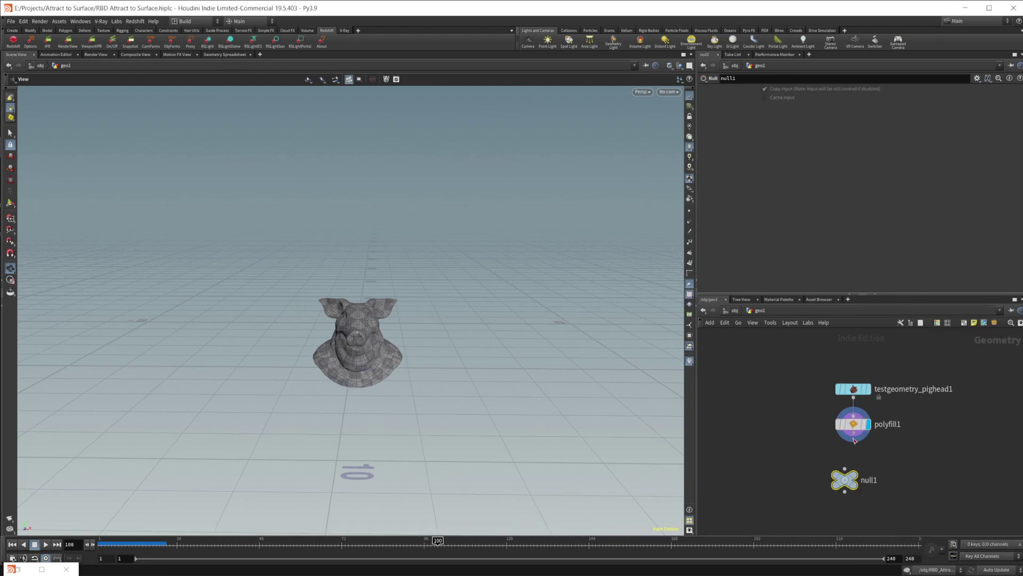
drag(862, 482, 825, 481)
double_click(876, 480)
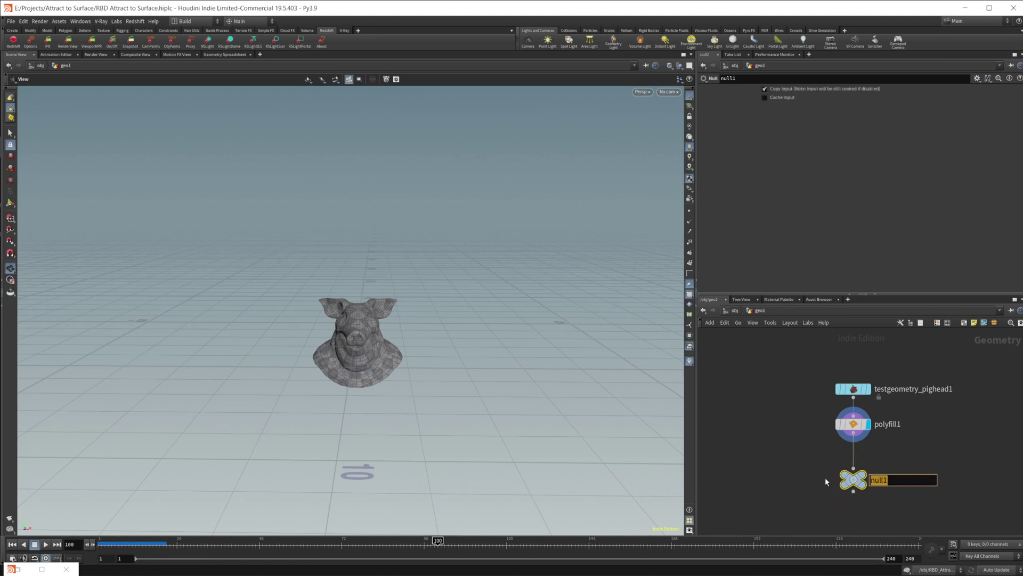
text(OUT_Collider)
key(Return)
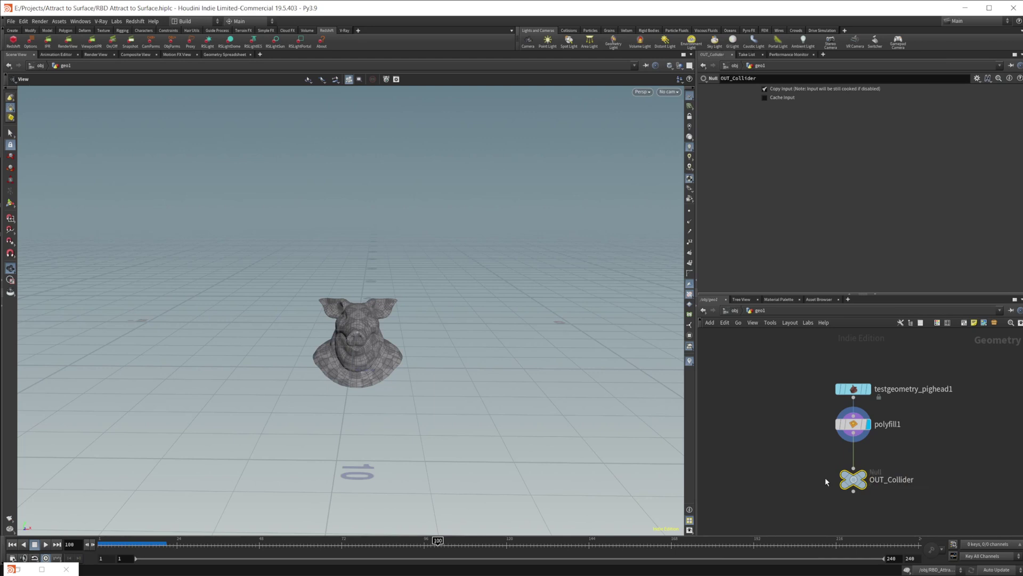
Add a sphere with the Polygon primitive type and display it with the PolyFill node shown as a template
key(Tab)
text(sph)
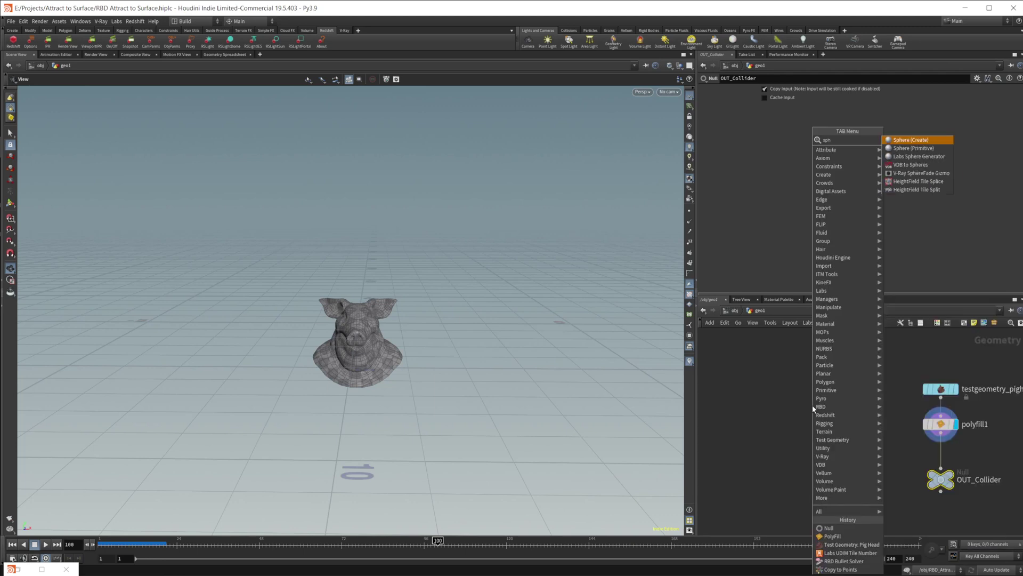
key(Return)
click(812, 404)
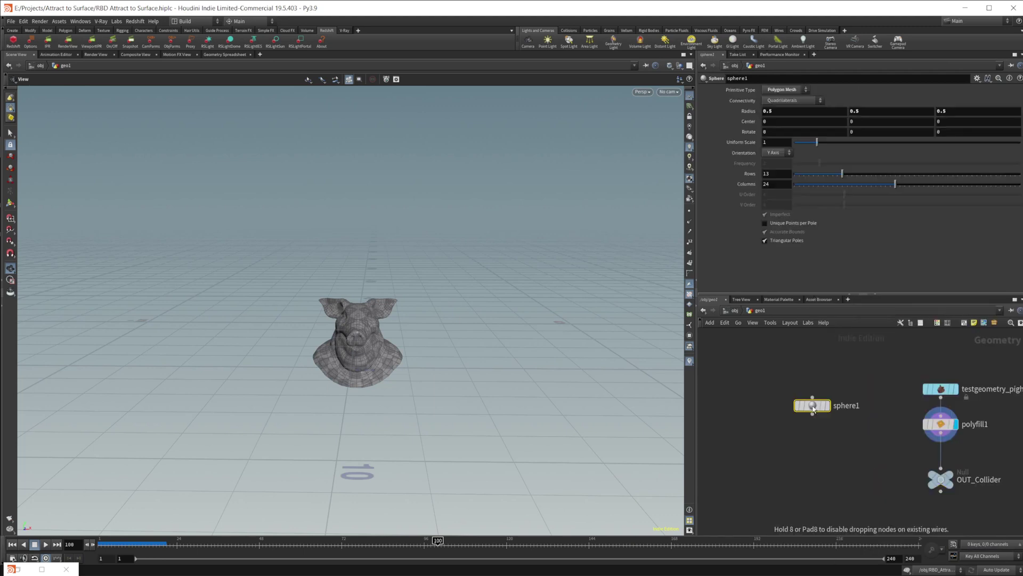
click(791, 90)
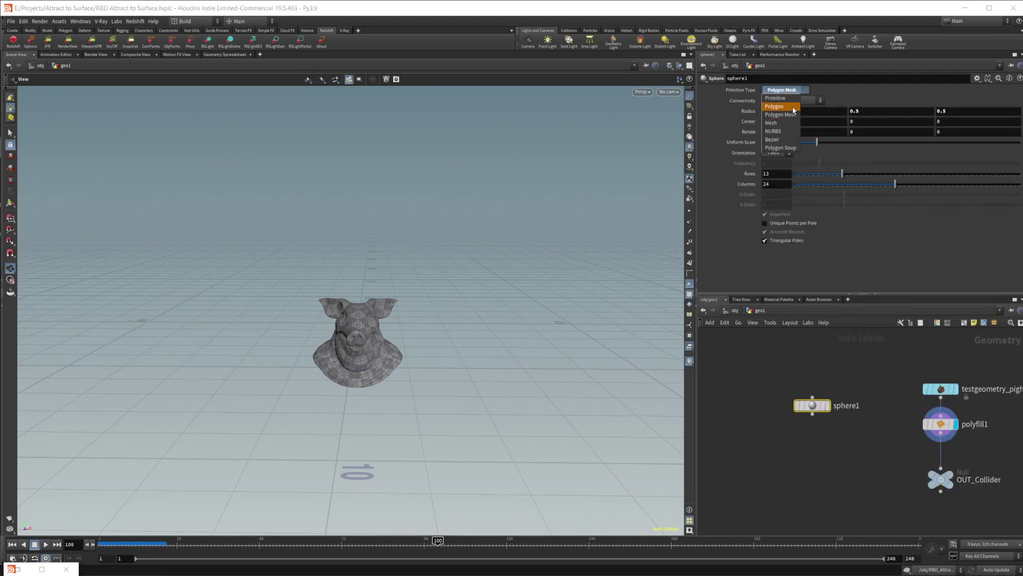
click(776, 106)
click(827, 406)
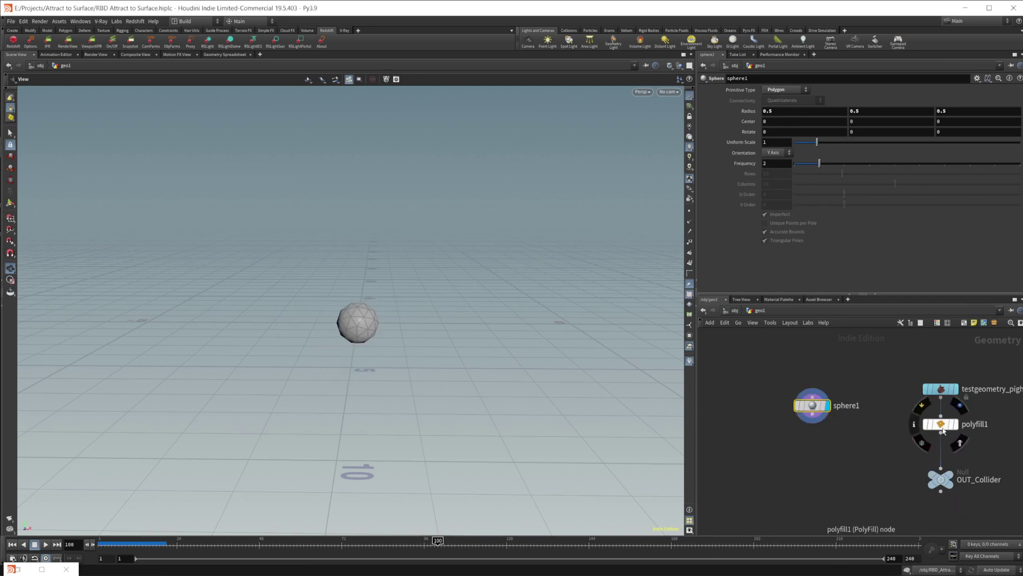
click(957, 441)
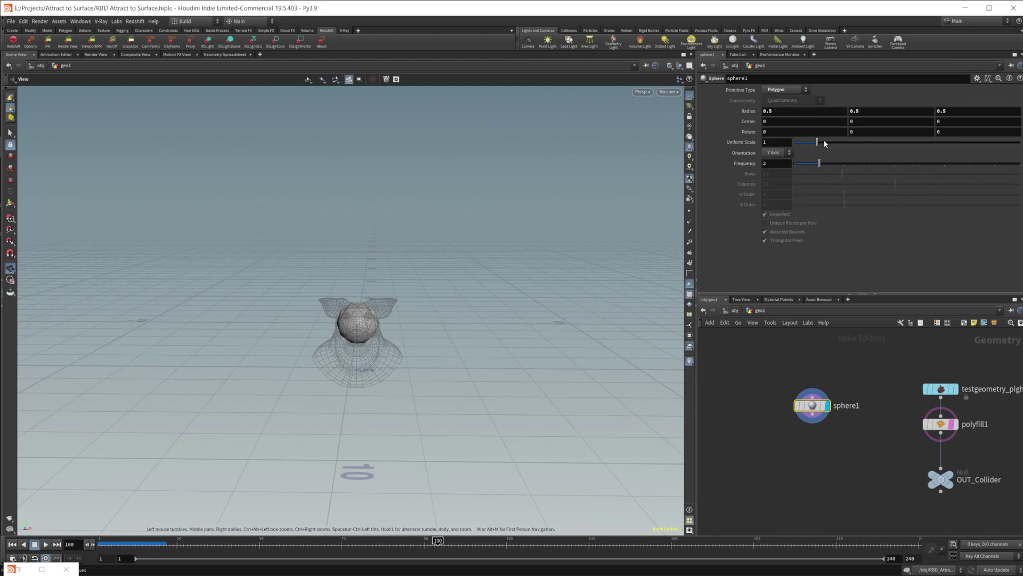
Set the sphere's uniform scale to 12.5 and its frequency to 30
drag(825, 141, 1011, 148)
middle_drag(782, 139, 773, 150)
double_click(765, 163)
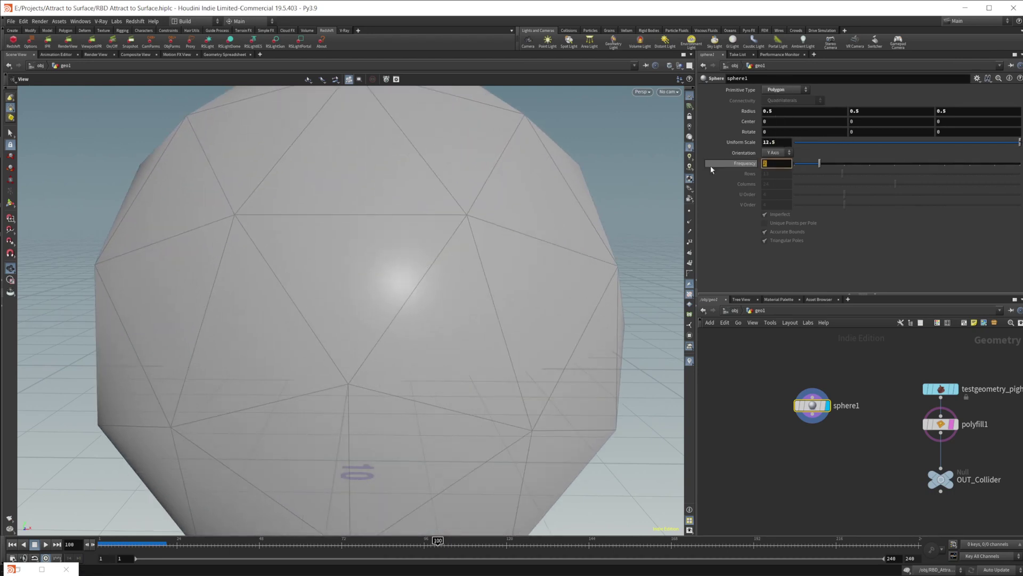
text(30)
key(Return)
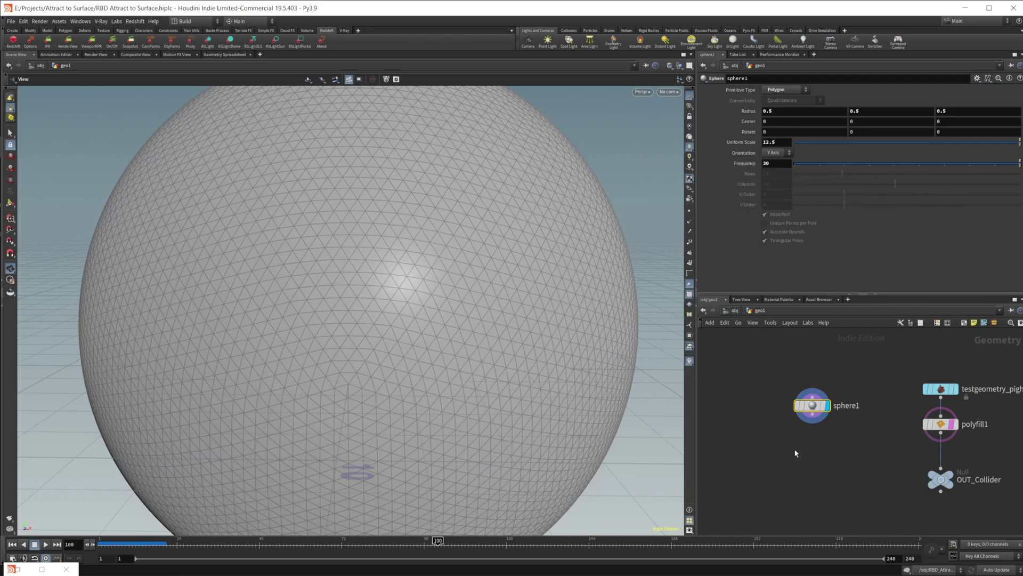
Append a Mountain node to the sphere with an element size of about 2.62 and an amplitude of about 2.99
key(Tab)
text(mountain)
key(Return)
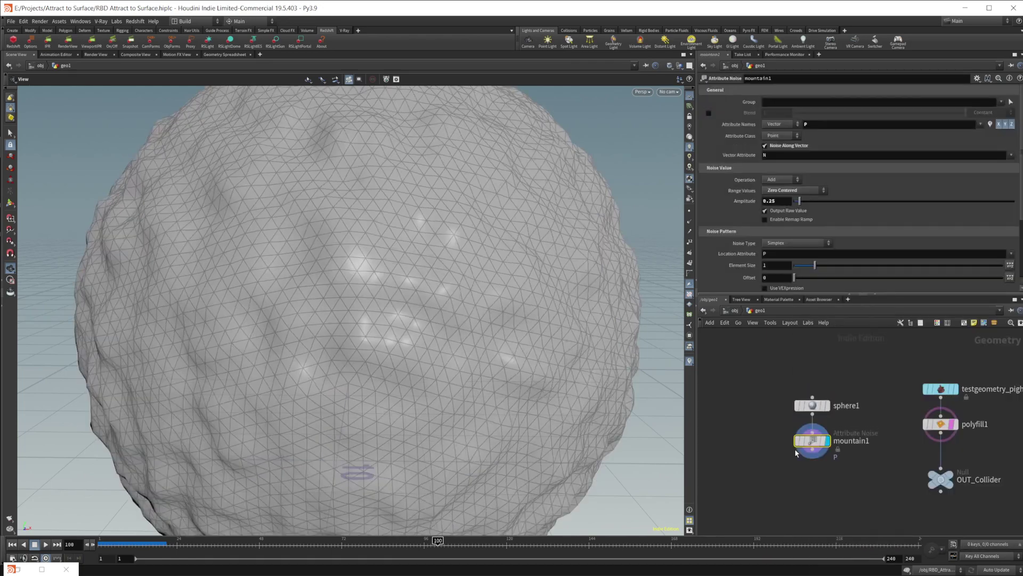
drag(821, 265, 849, 265)
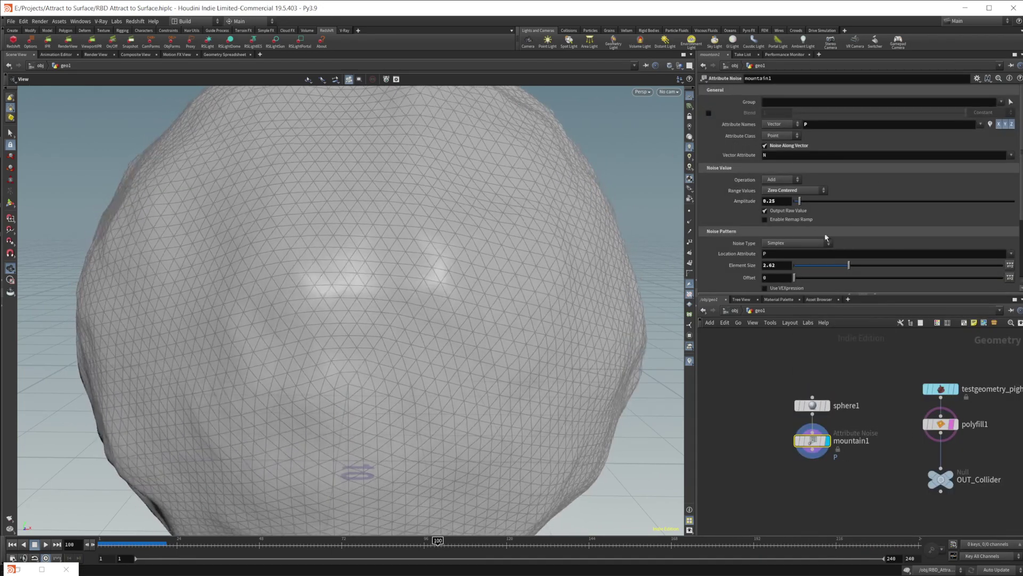
drag(811, 203, 840, 204)
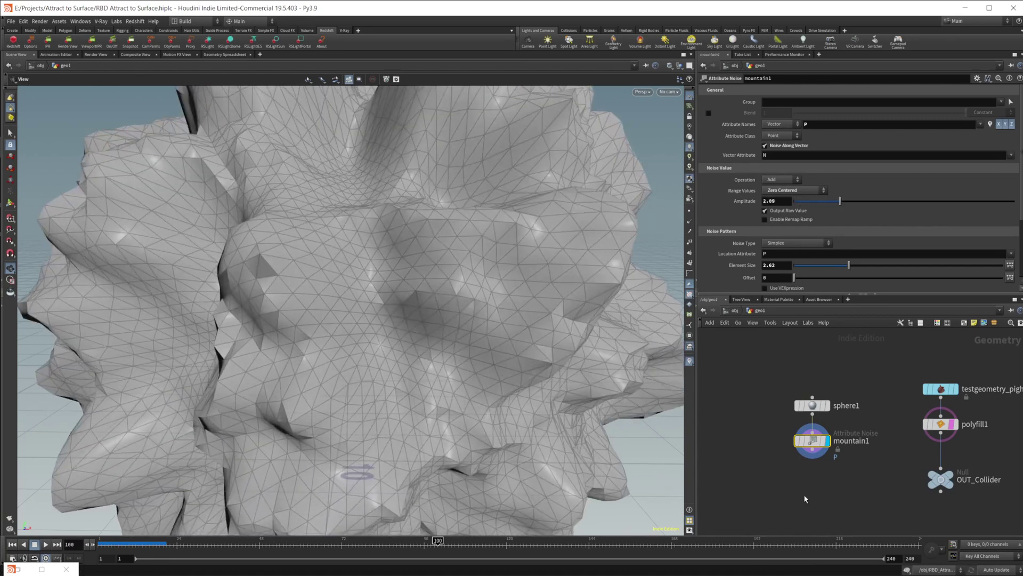
Append a Scatter node to the Mountain node and set its Force Total Count to 300
middle_drag(805, 499, 792, 447)
key(Tab)
text(scatt)
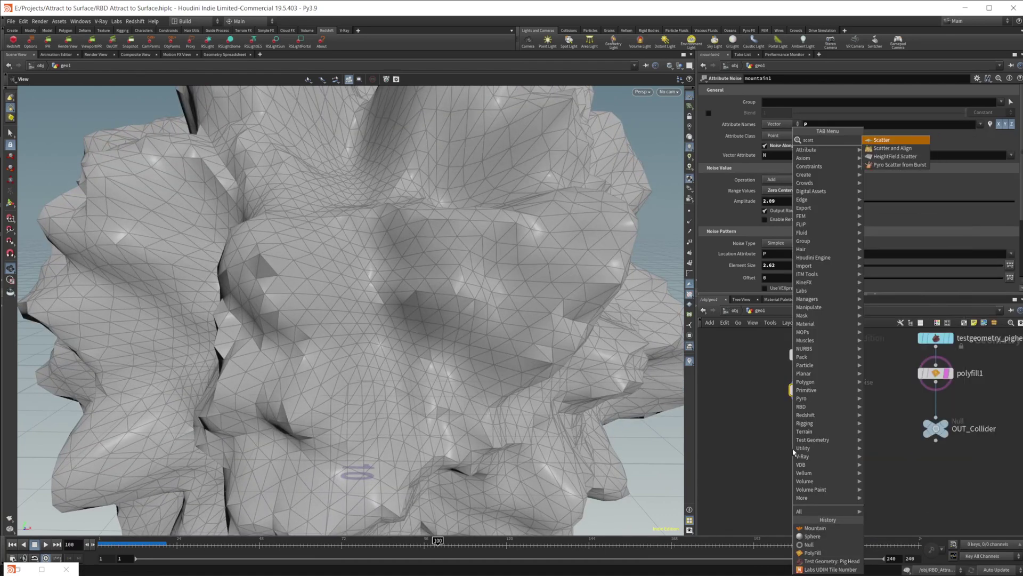
key(Return)
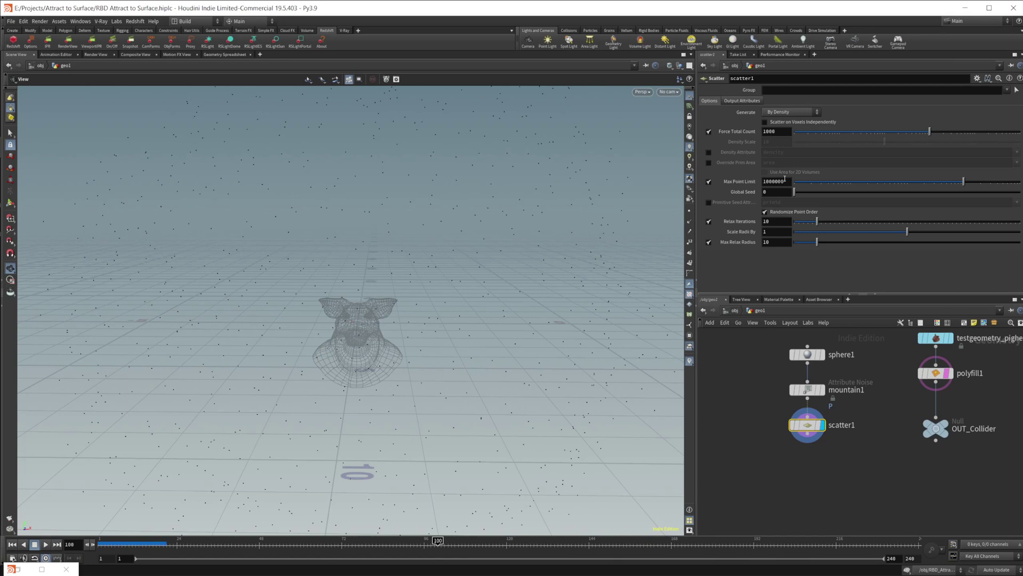
drag(779, 137, 714, 136)
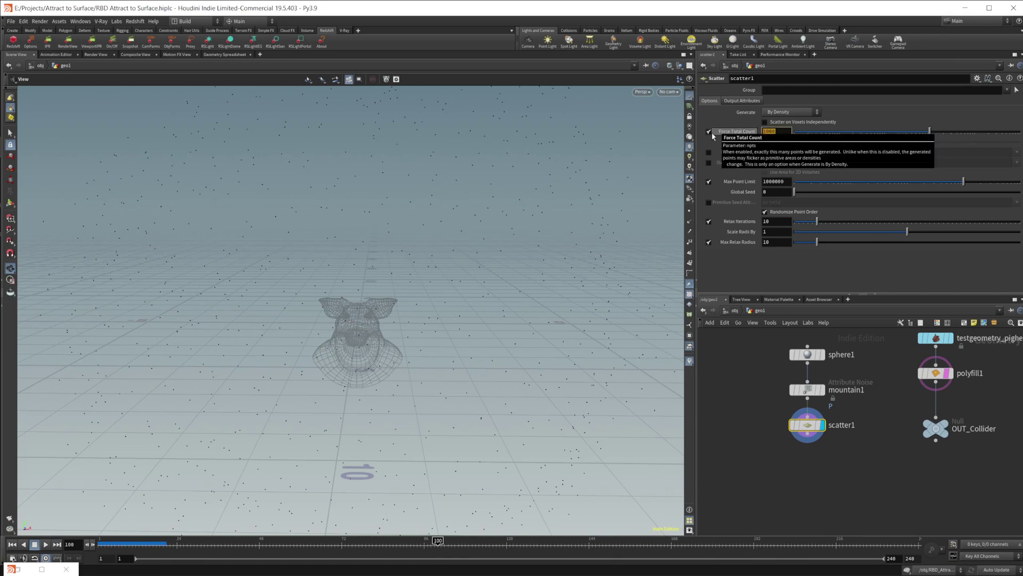
text(300)
key(Return)
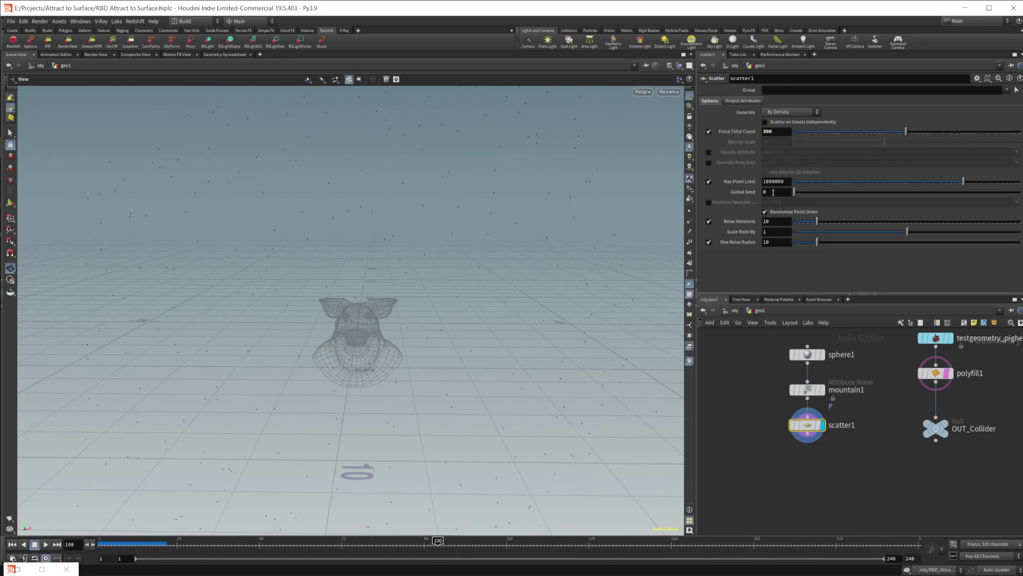
Add a second sphere beside the Scatter node, using the Polygon primitive type, frequency 10 and a uniform scale of .1
middle_drag(766, 460, 819, 427)
key(Tab)
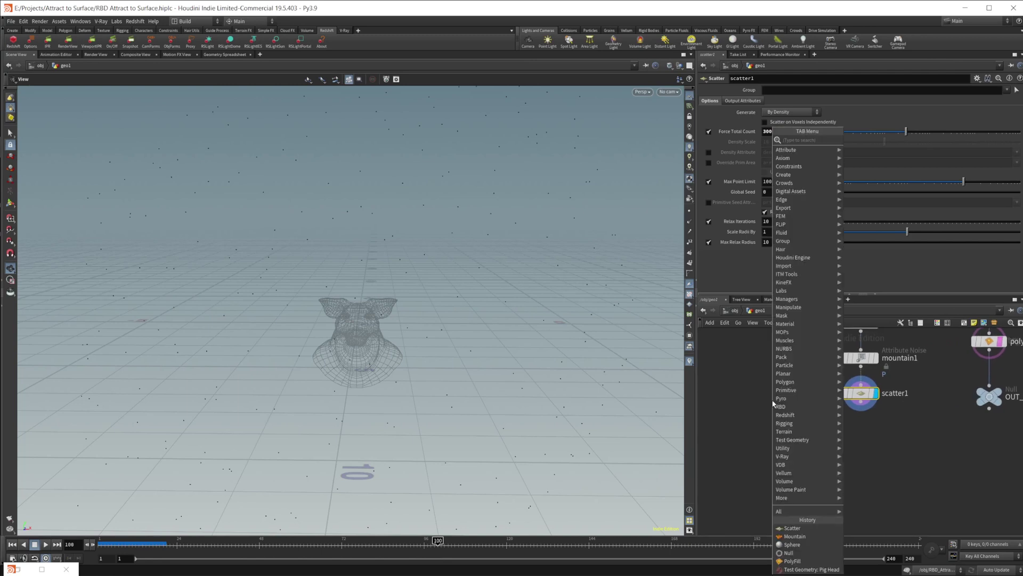
text(spher)
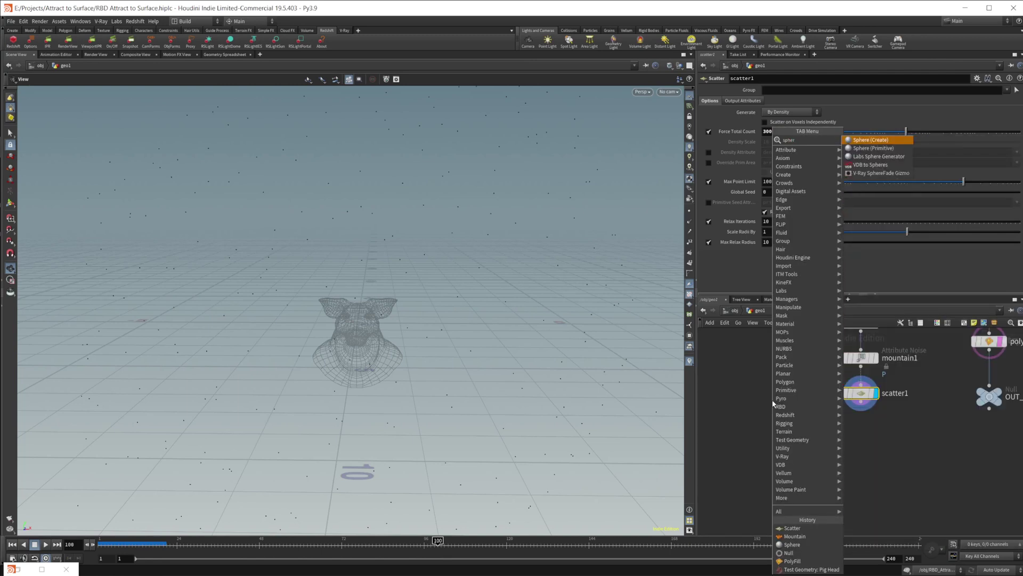
key(Return)
click(772, 396)
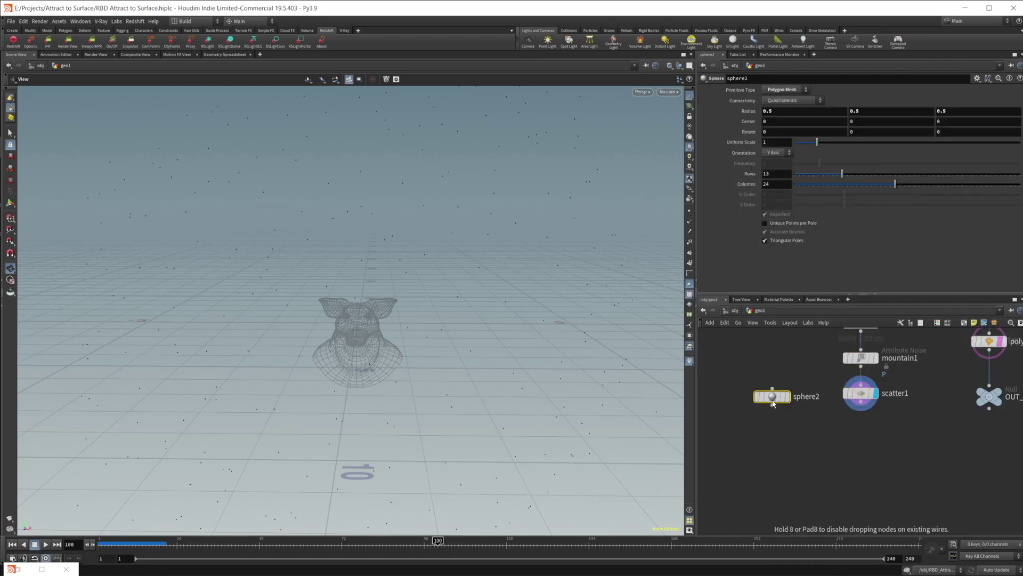
click(791, 95)
click(780, 109)
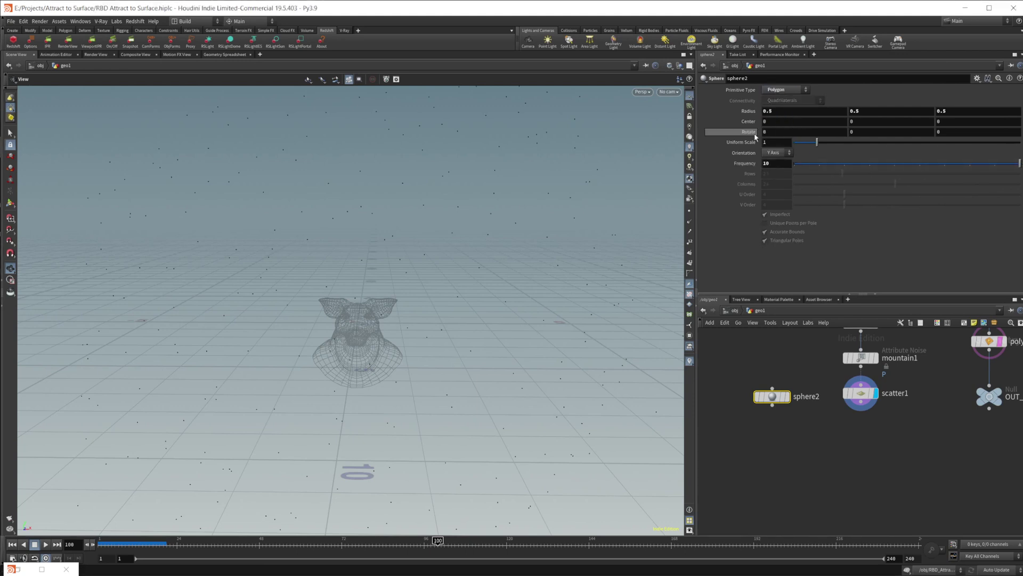
click(770, 142)
text(.1)
key(Return)
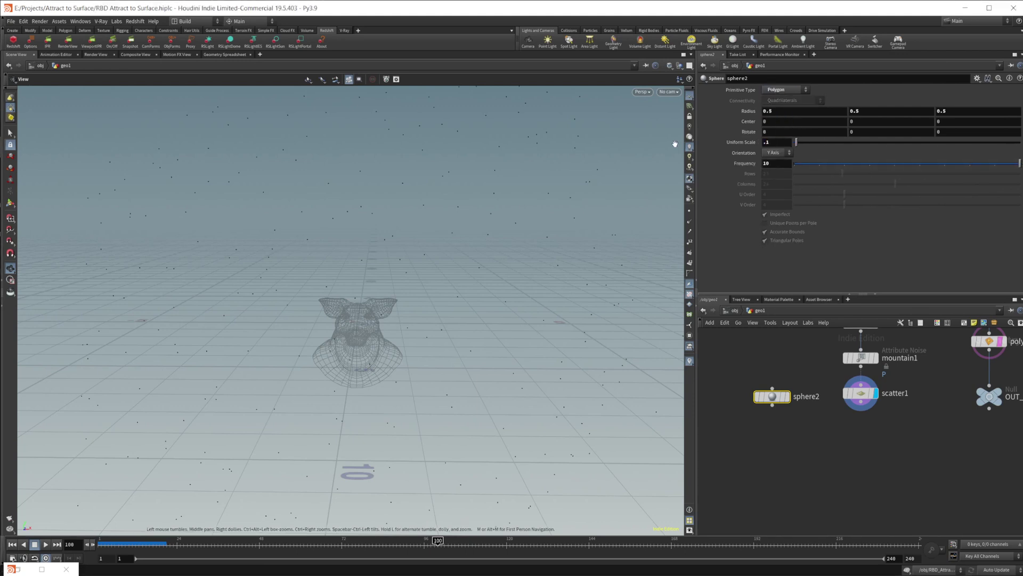
Add a Copy to Points node copying the second sphere onto the Scatter points, display it and enable Pack and Instance
key(Tab)
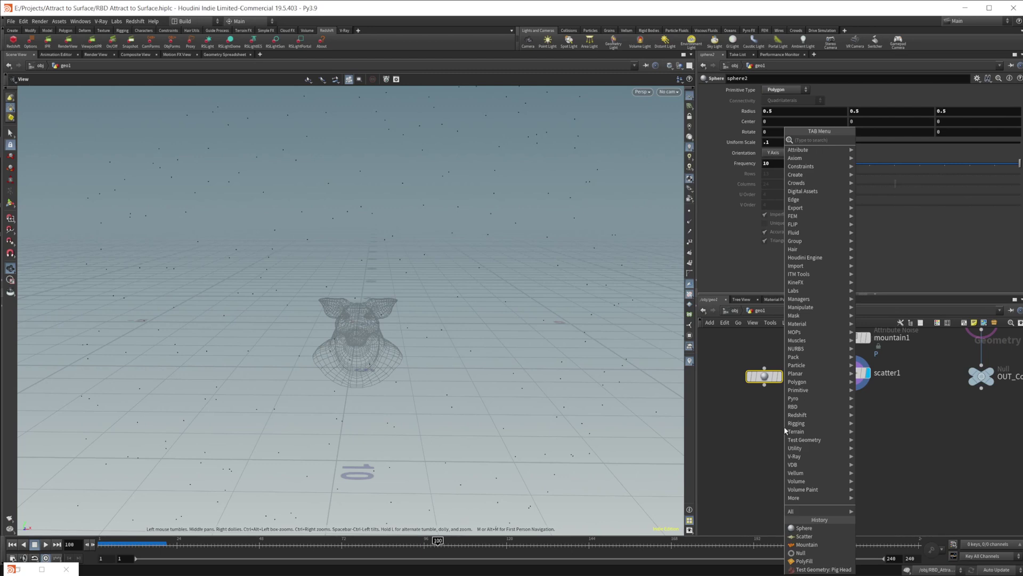
text(copy t)
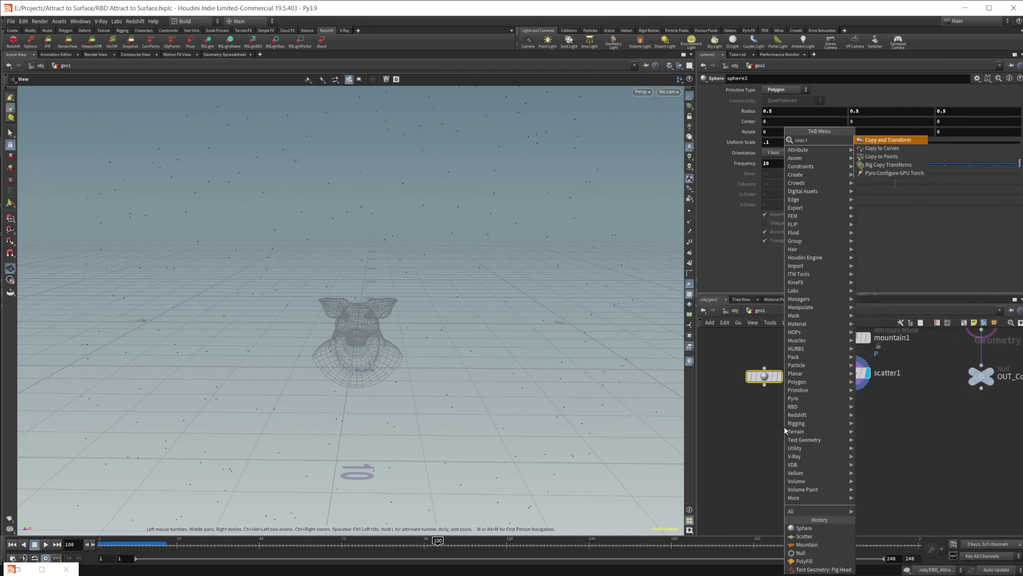
key(Down)
key(Down)
key(Return)
click(784, 427)
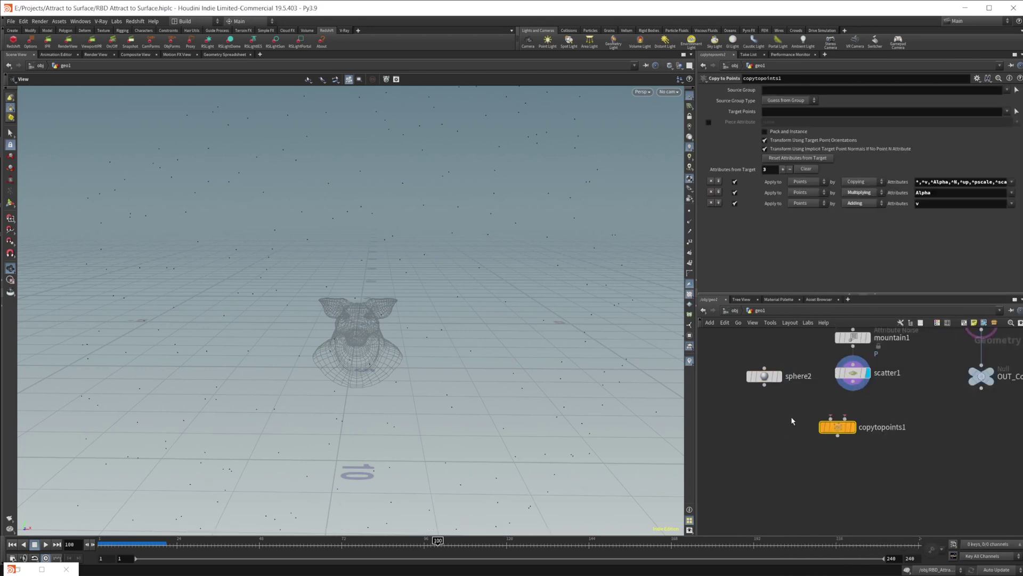
drag(764, 385, 830, 418)
drag(853, 383, 844, 418)
click(853, 427)
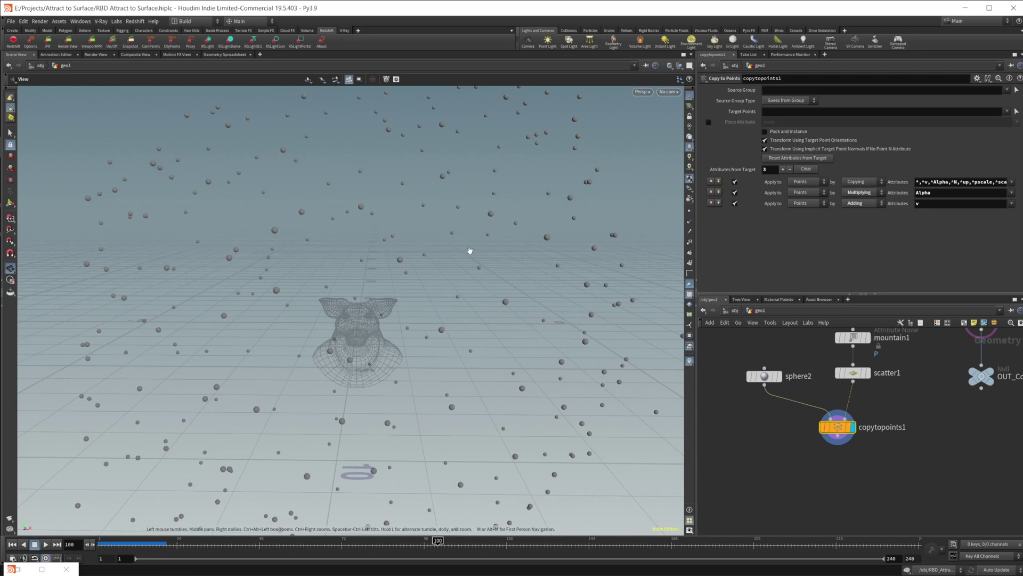
click(791, 133)
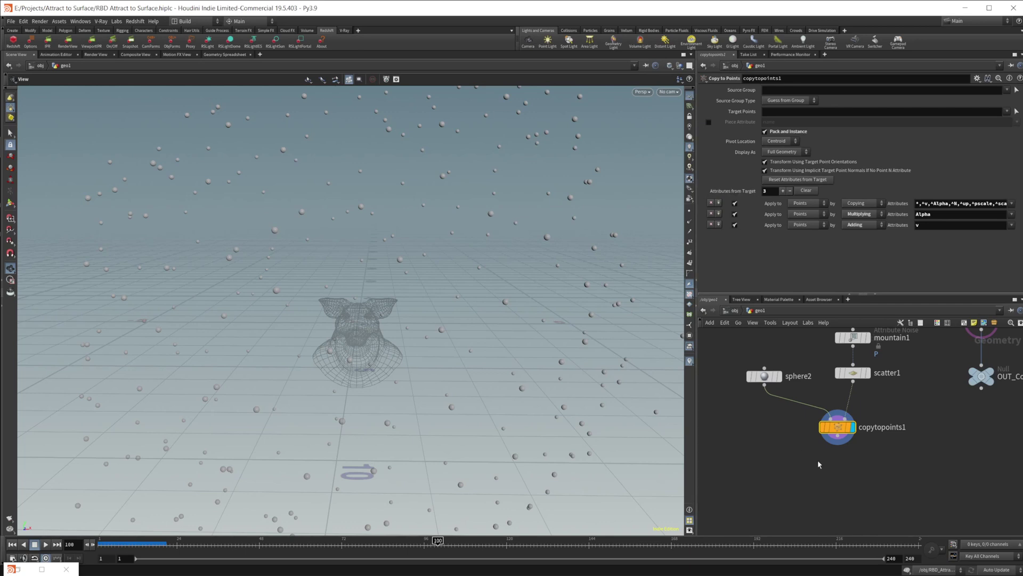
Add an RBD Bullet Solver, feeding it the Copy to Points output and using OUT_Collider as its collision geometry
key(Tab)
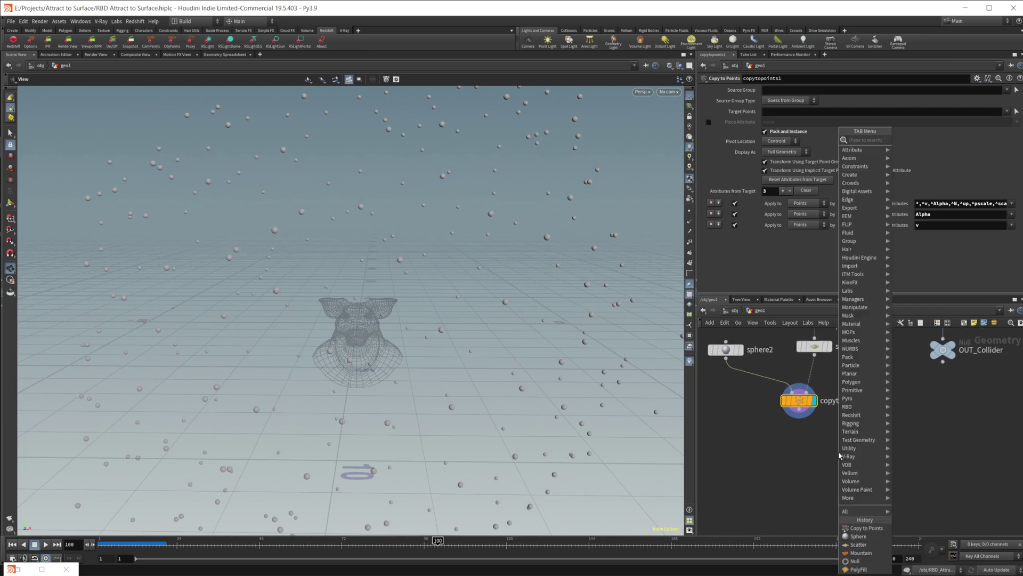
text(rbd bullet)
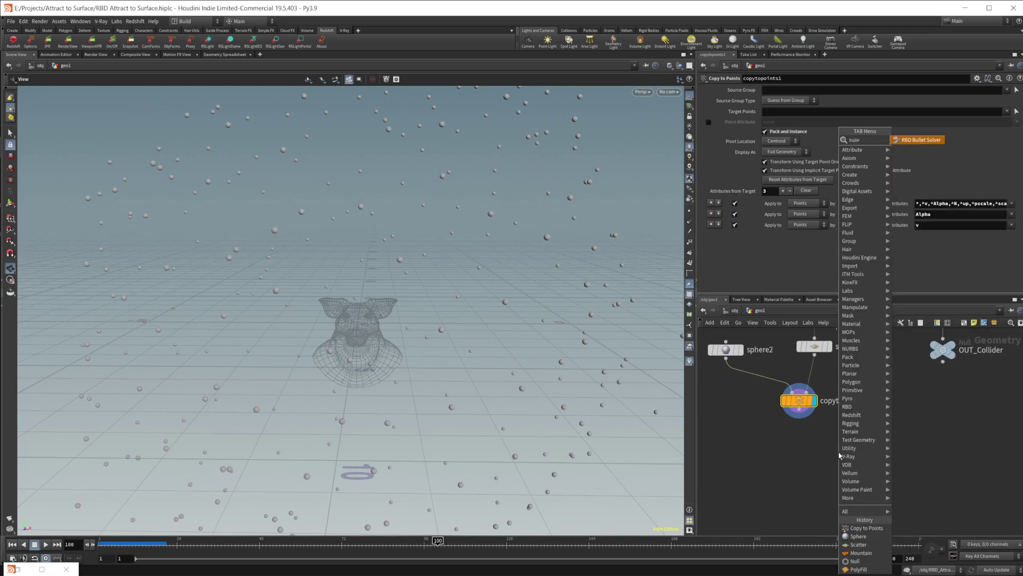
key(Return)
click(839, 451)
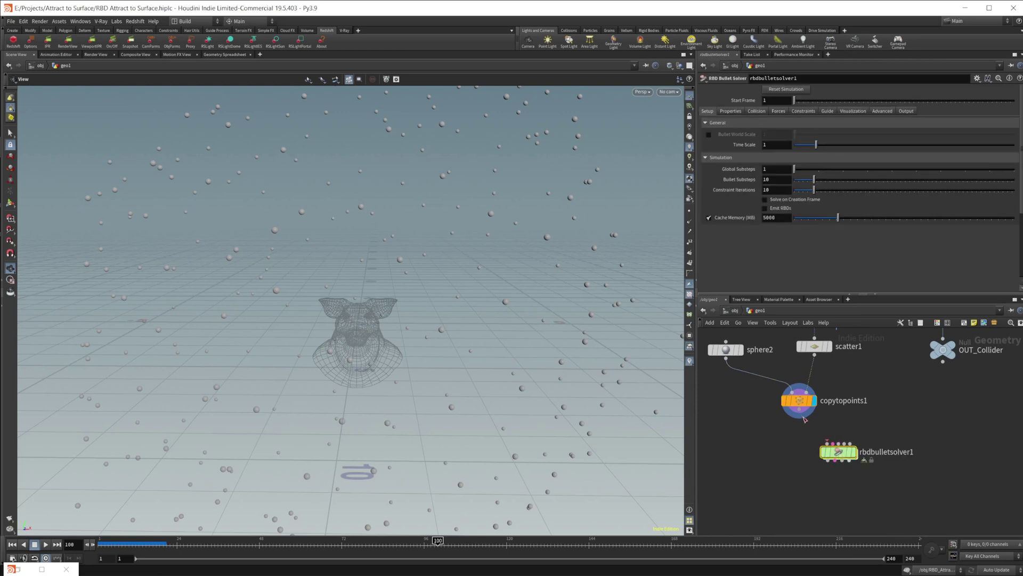
middle_drag(805, 420, 764, 456)
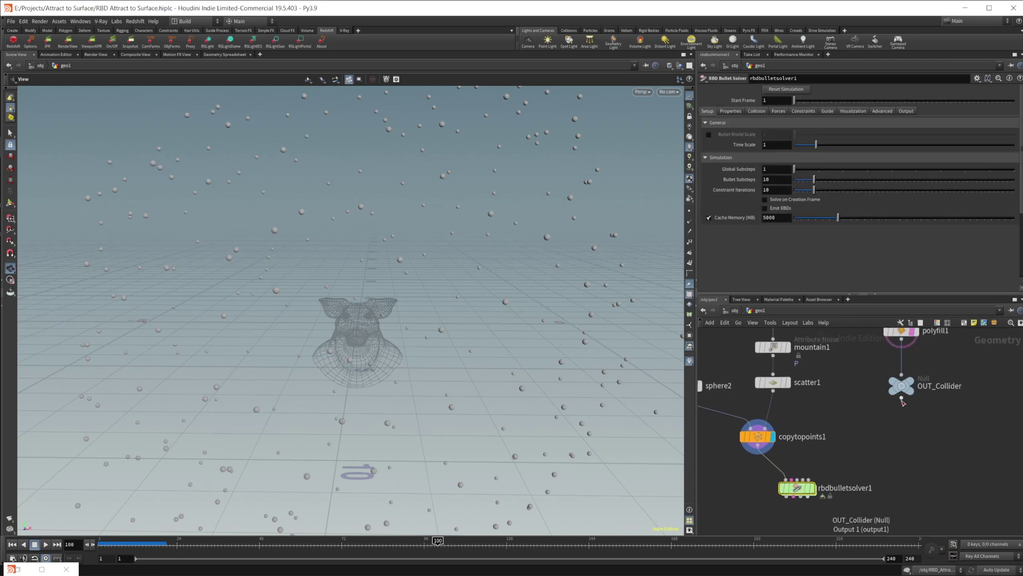
drag(901, 399, 800, 472)
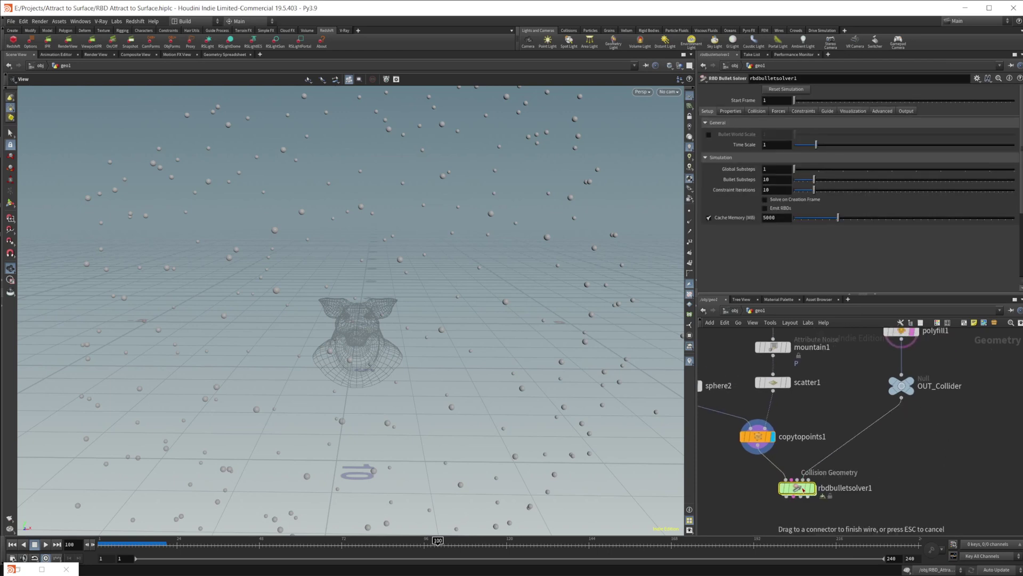
click(803, 488)
middle_drag(803, 488, 834, 437)
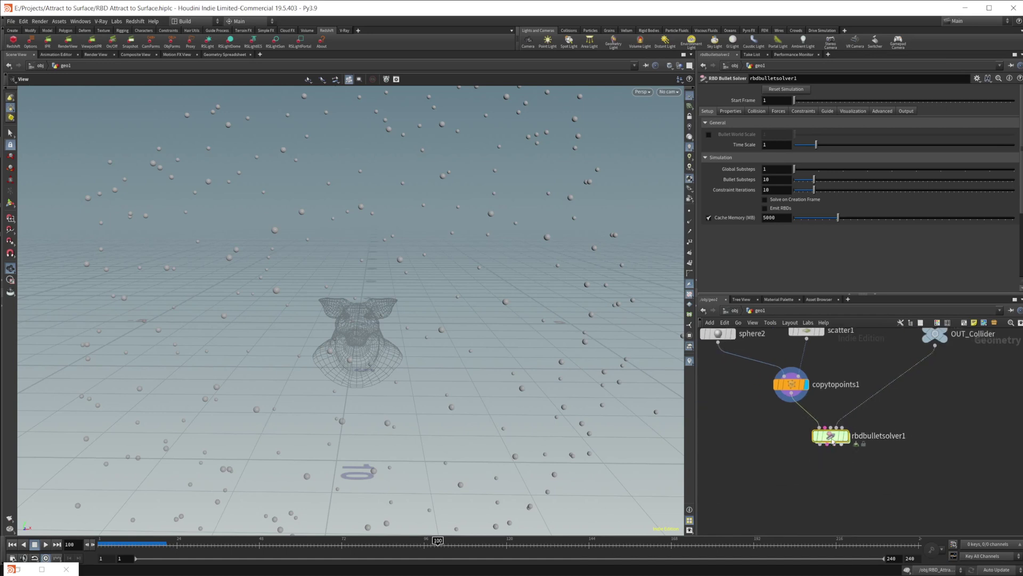
Display the RBD Bullet Solver at frame 1 and turn off its gravity force
key(r)
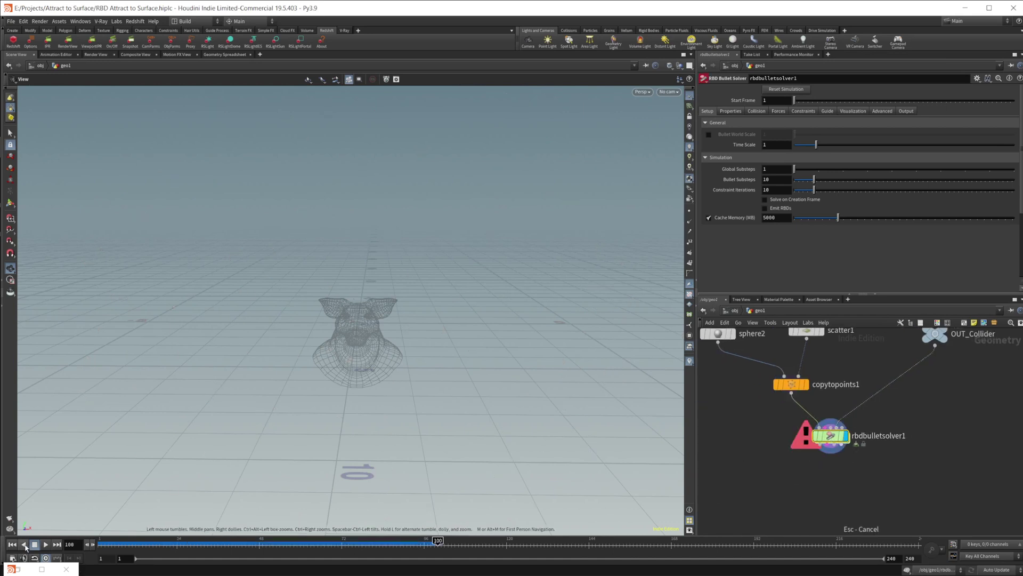
click(13, 544)
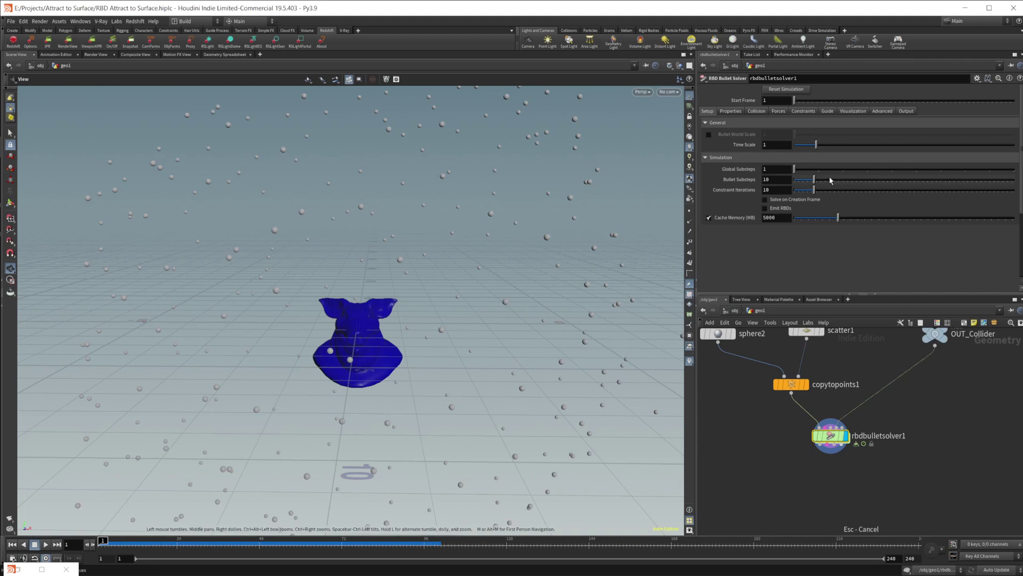
click(778, 111)
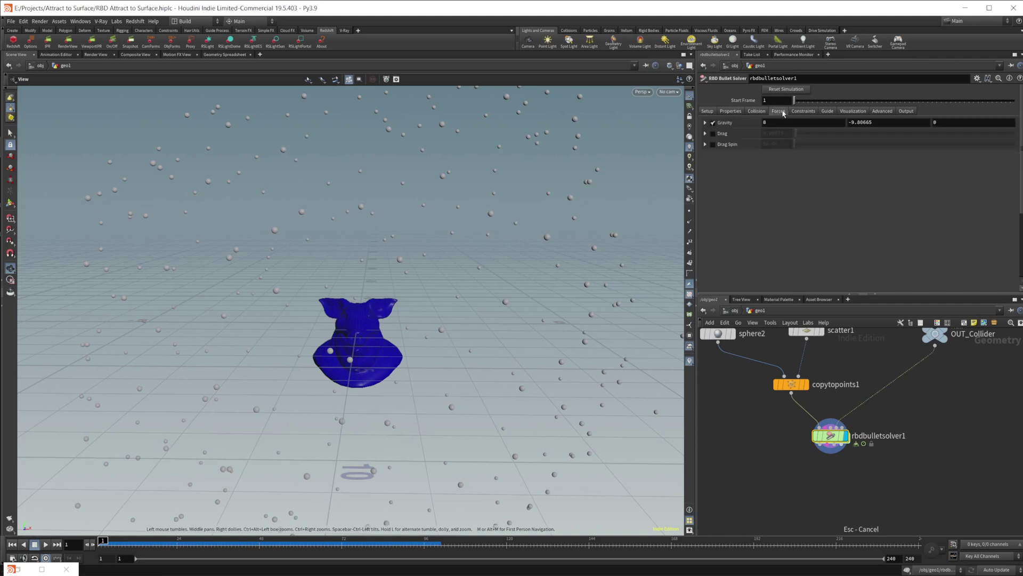
click(708, 112)
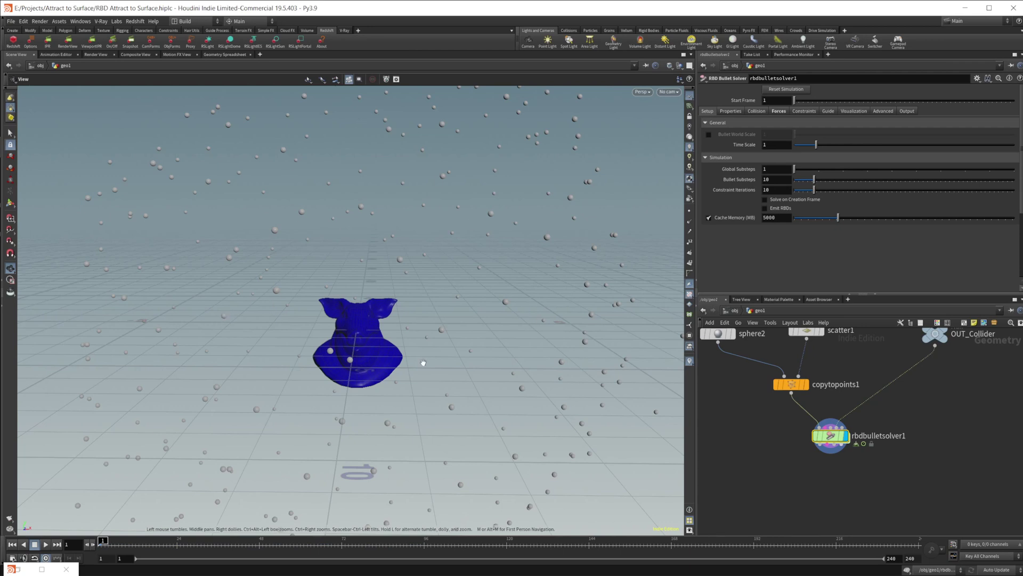
Inside the solver's forces network, add a POP Attract node and connect it to the PRESOLVE output
middle_drag(823, 517, 834, 481)
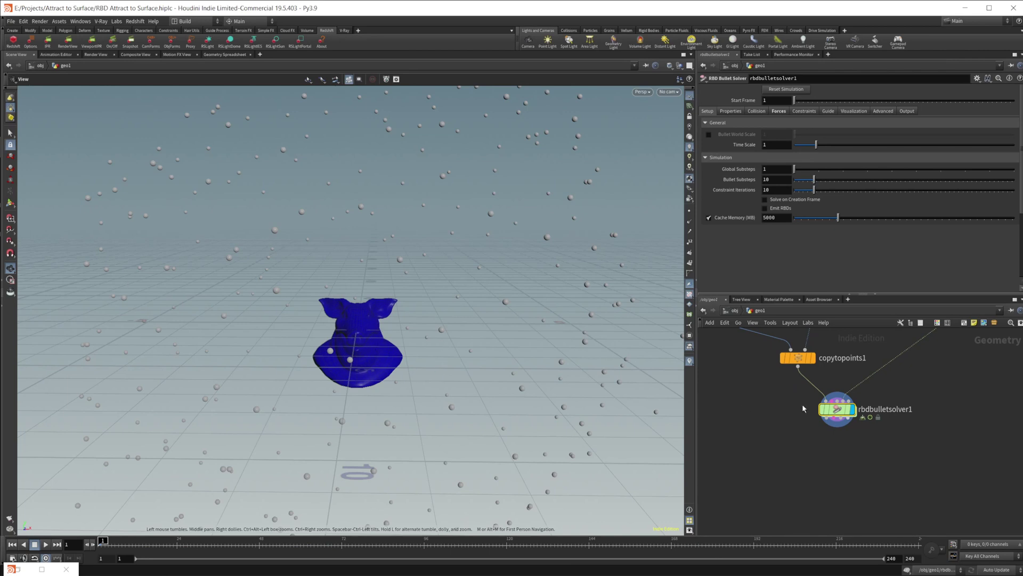
double_click(836, 409)
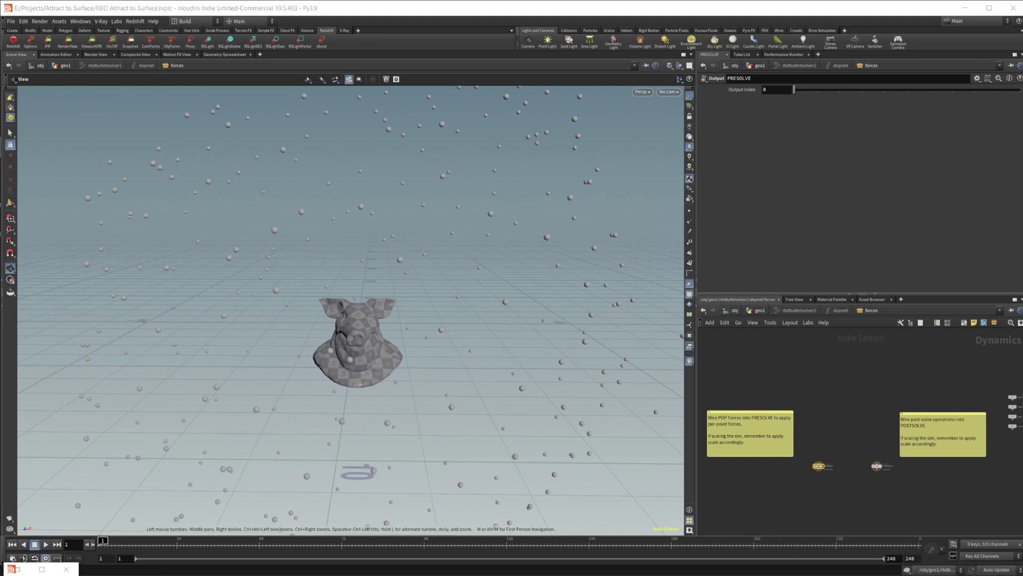
scroll(830, 421, up, 5)
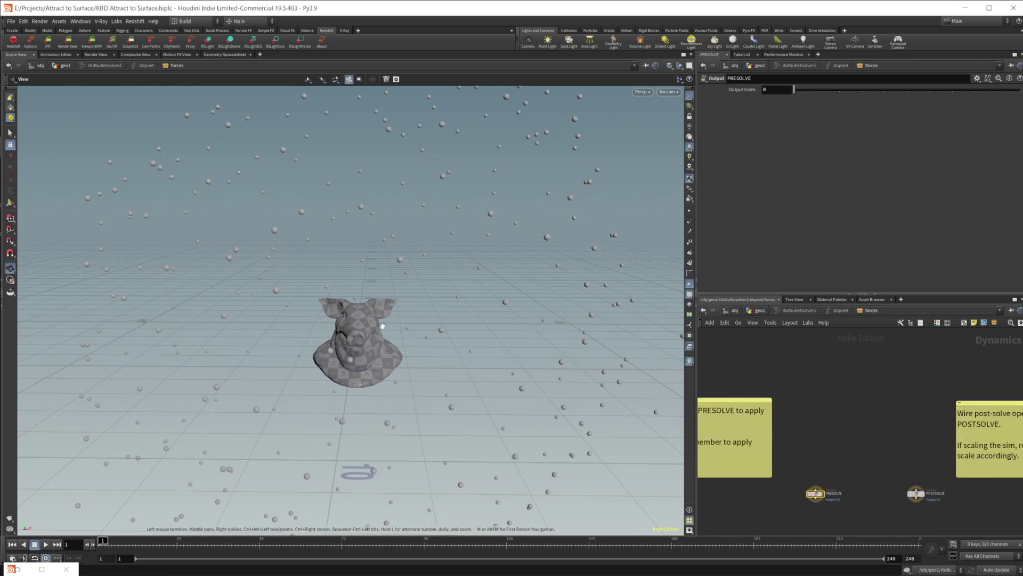
key(Tab)
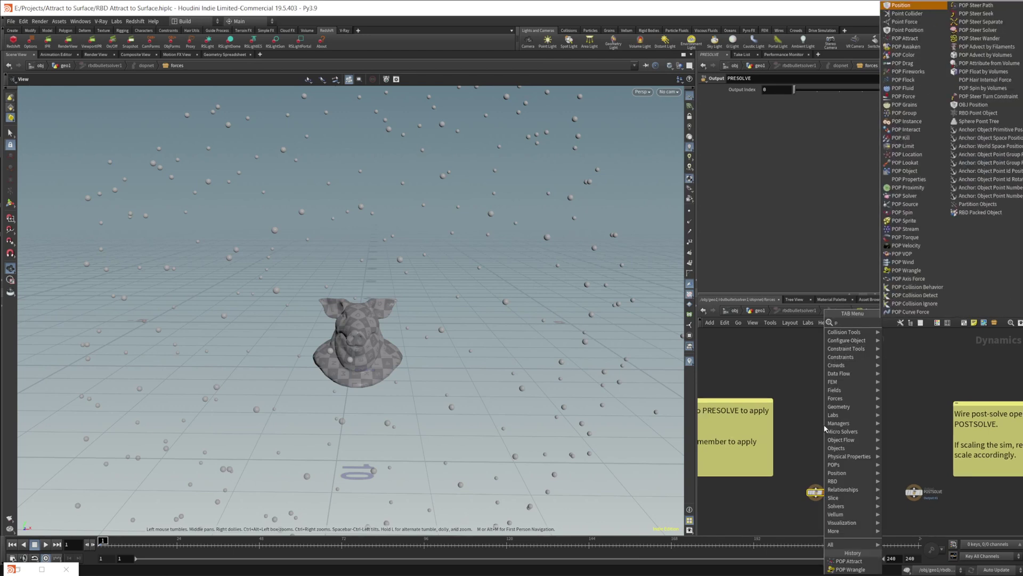
key(Return)
click(824, 428)
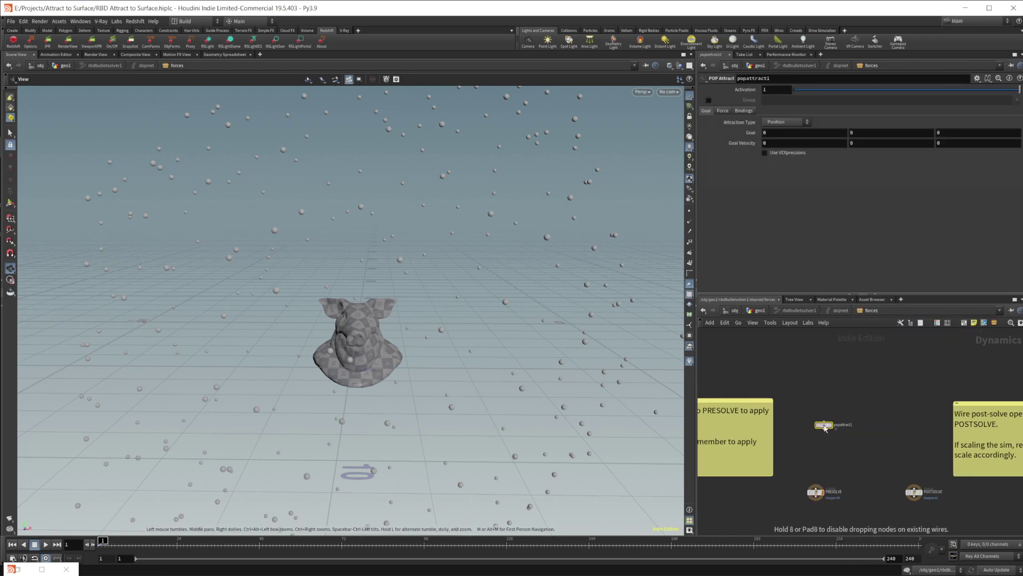
scroll(842, 425, up, 2)
scroll(843, 425, up, 1)
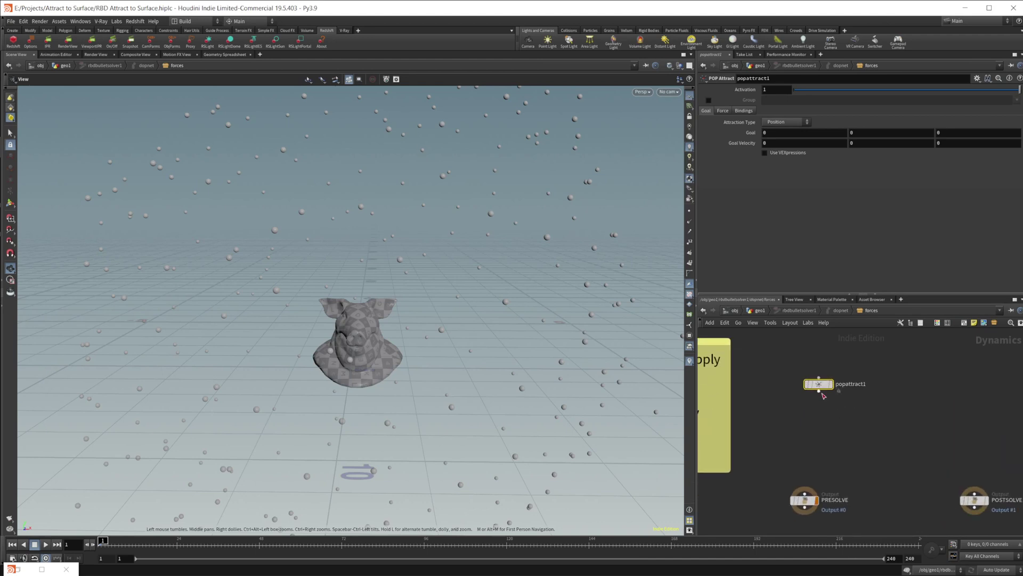
drag(818, 384, 804, 414)
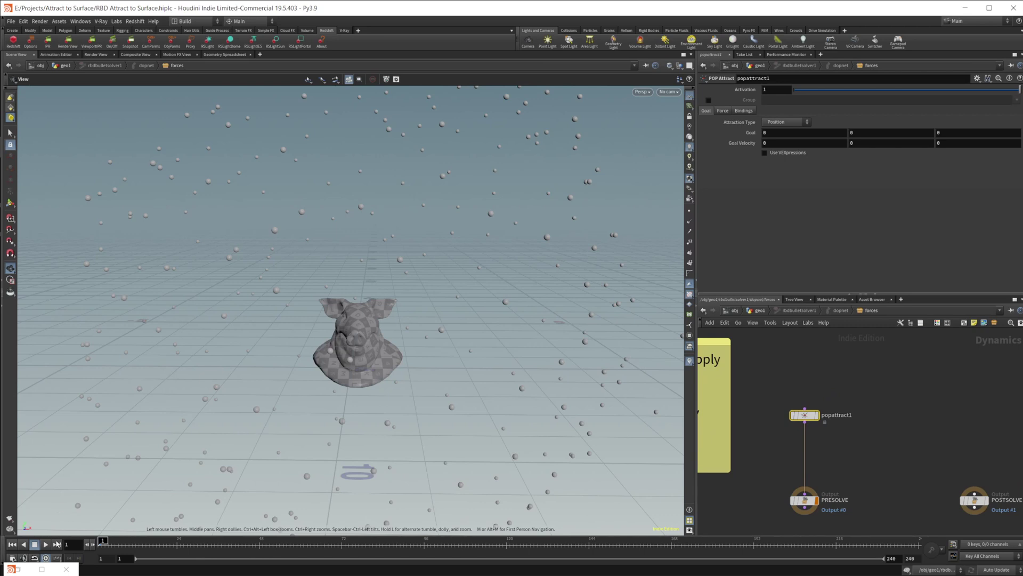
Set the POP Attract node's Force Scale to about 3.87 and play the simulation to test the attraction
click(723, 111)
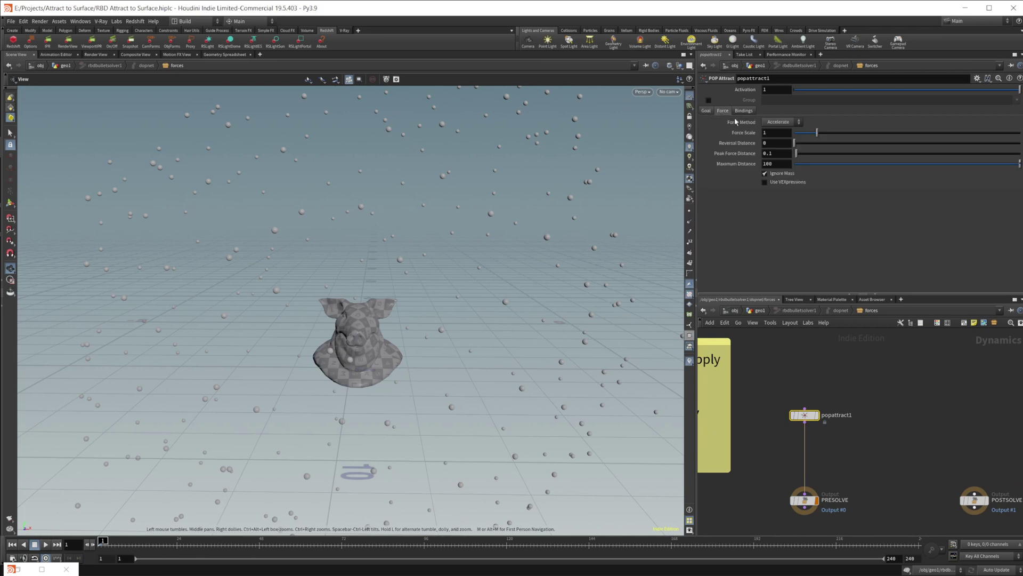
drag(828, 139, 882, 133)
click(46, 544)
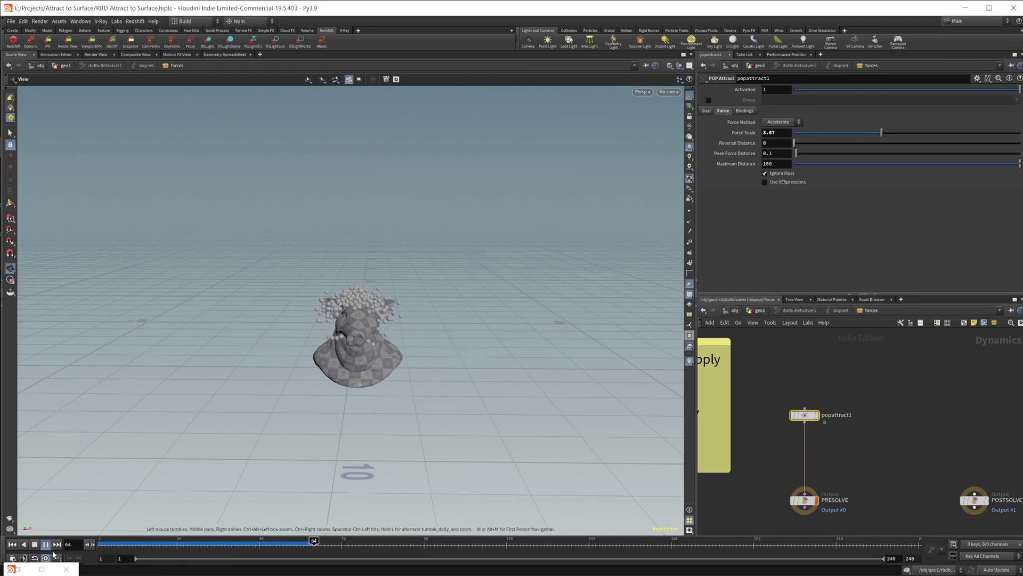
click(35, 544)
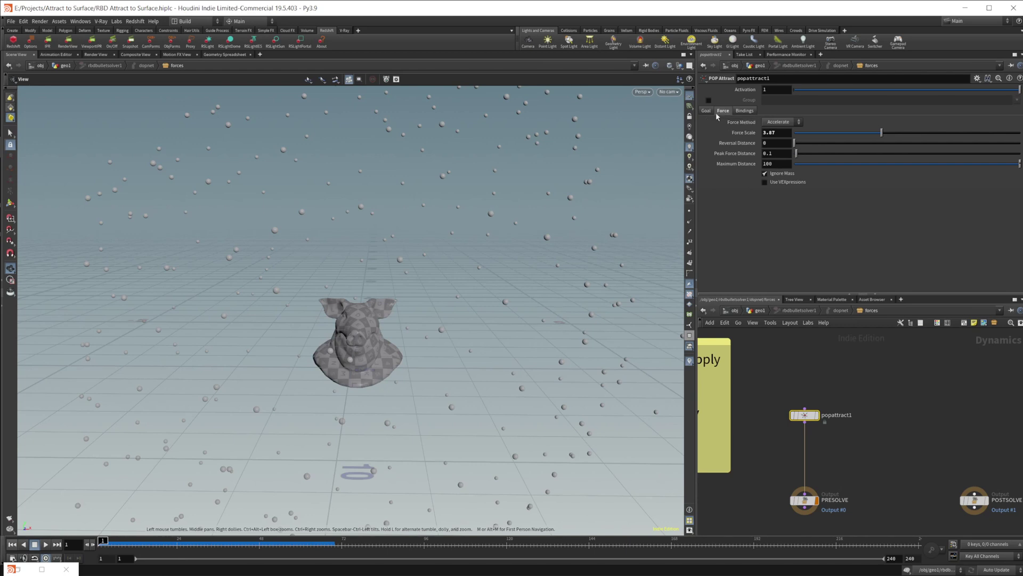
Set the POP Attract node's attraction type to Surface Points with /obj/geo1/OUT_Collider as its SOP Path
click(707, 111)
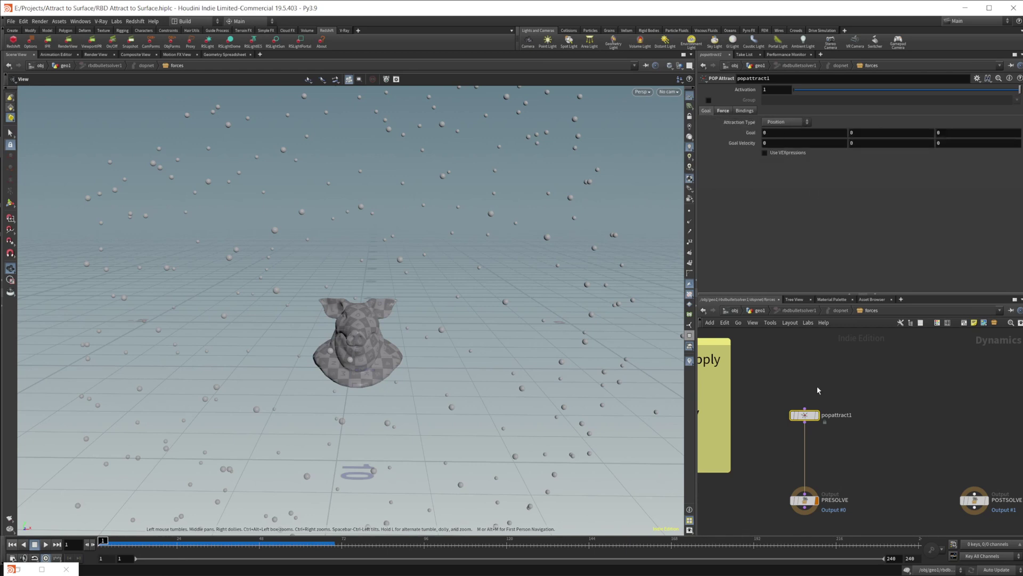
click(786, 123)
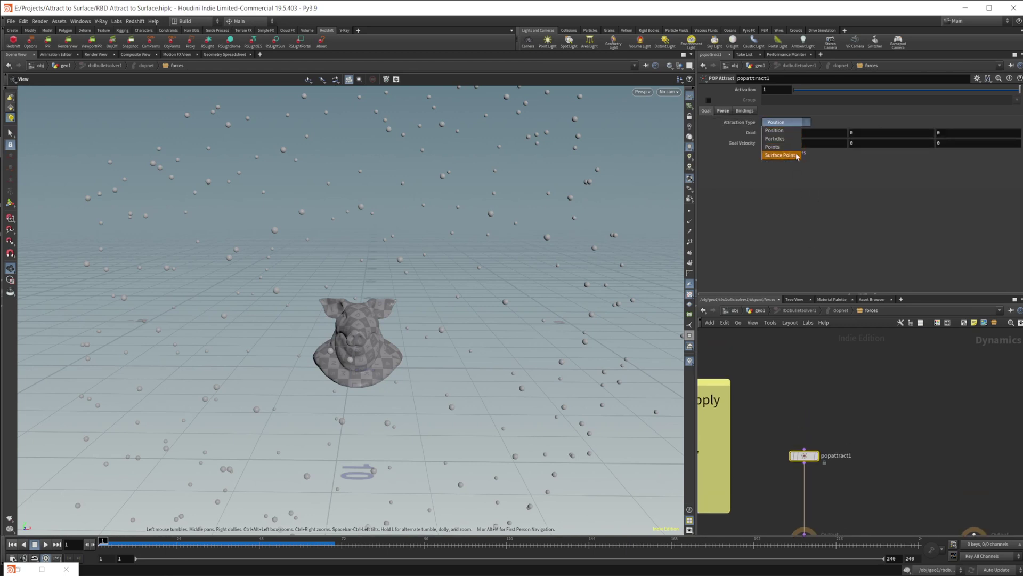
click(781, 155)
click(1016, 165)
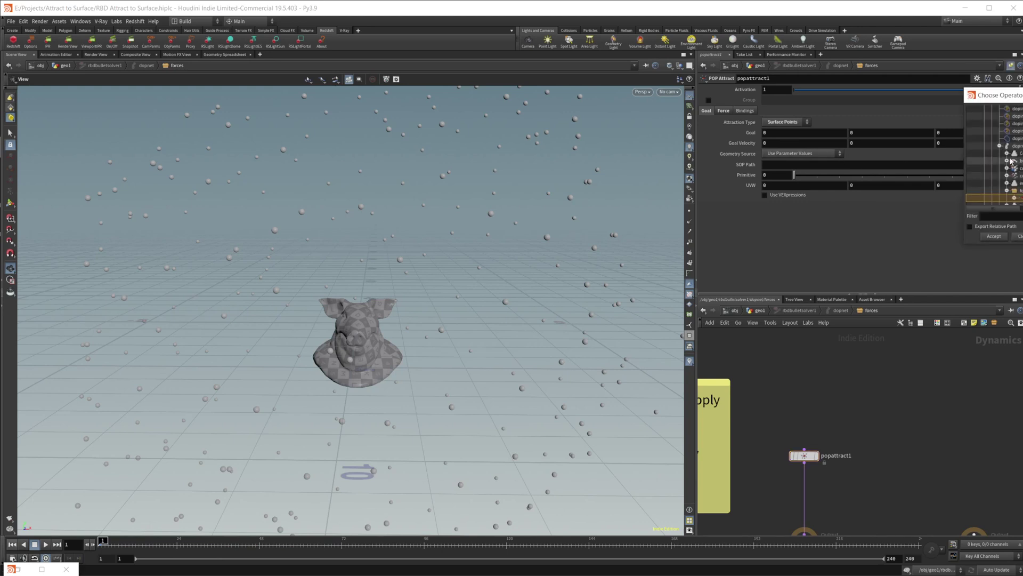
drag(987, 94, 678, 171)
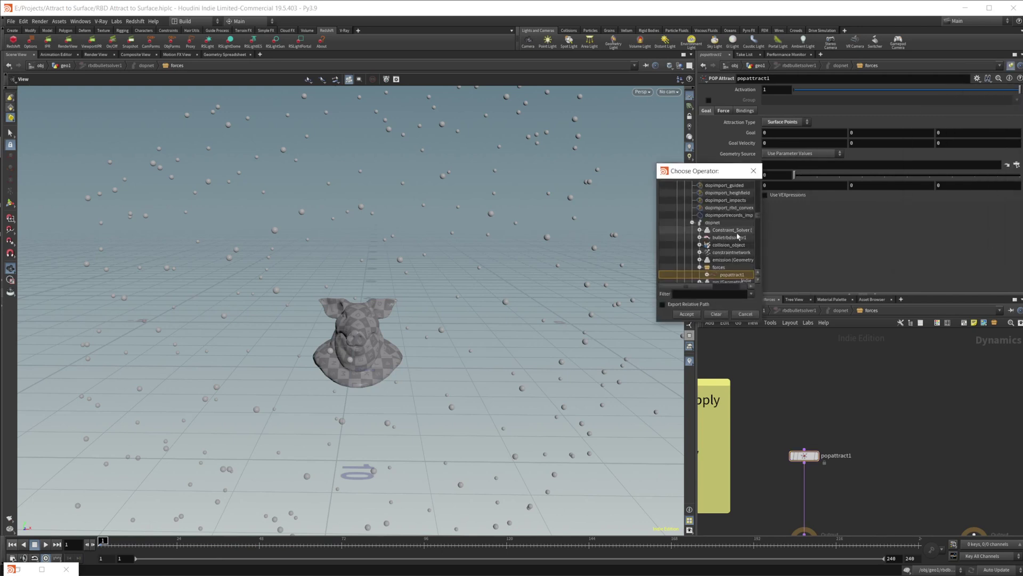
scroll(759, 216, up, 10)
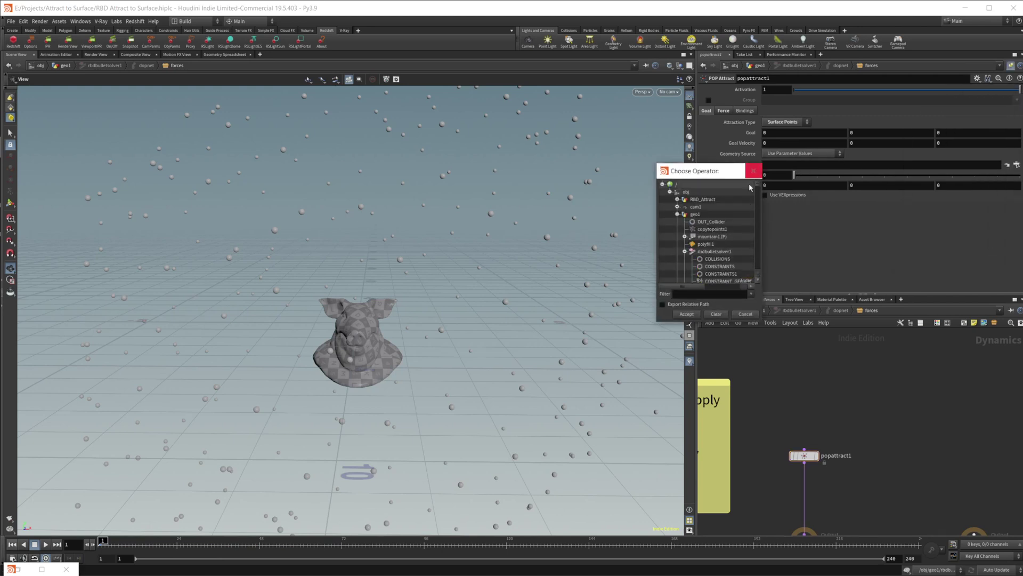
click(711, 221)
click(687, 313)
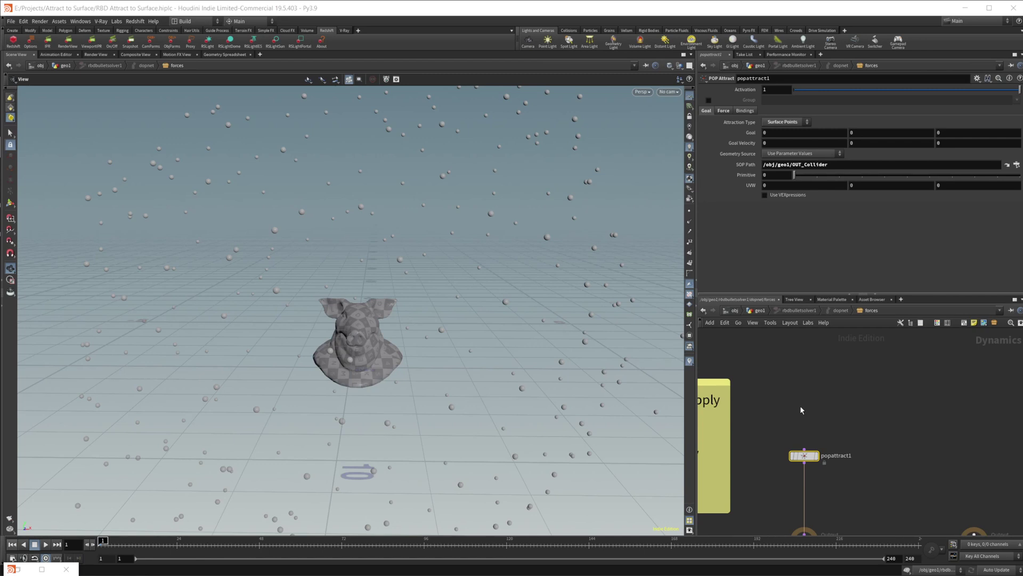
Add a POP Wrangle node above the POP Attract node and connect it to that node's input
key(Tab)
text(wra)
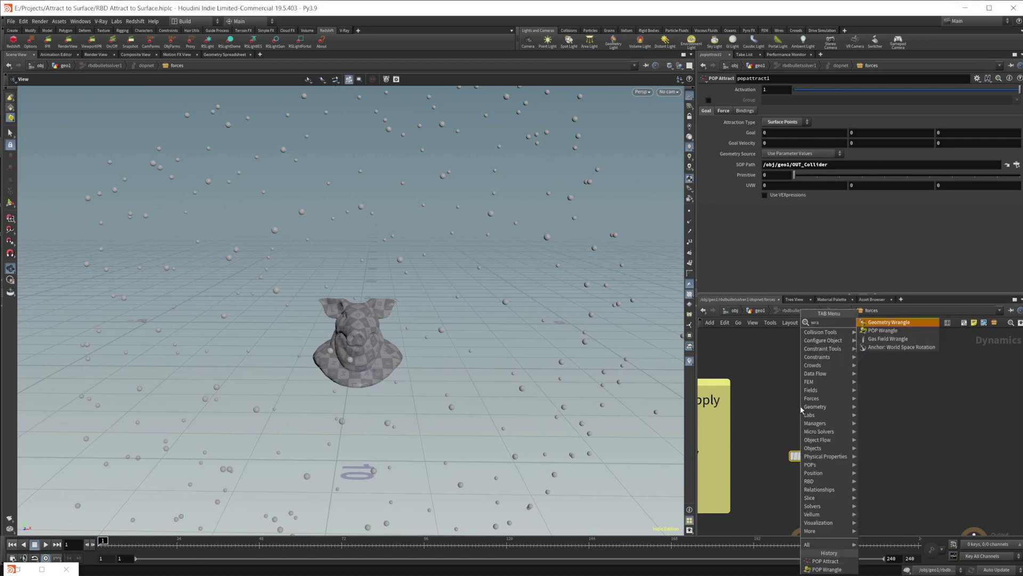
text(n)
key(Down)
key(Return)
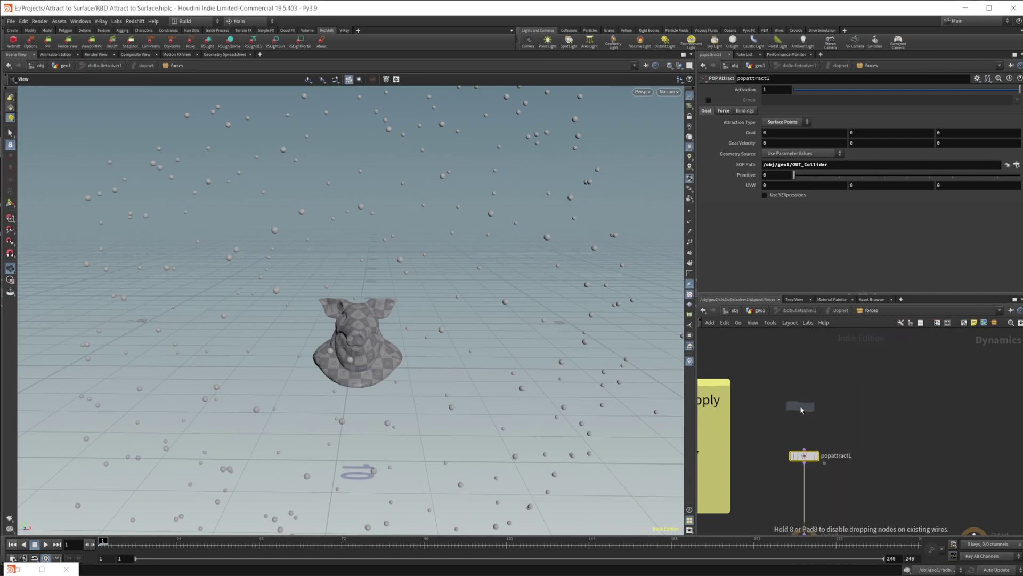
click(816, 394)
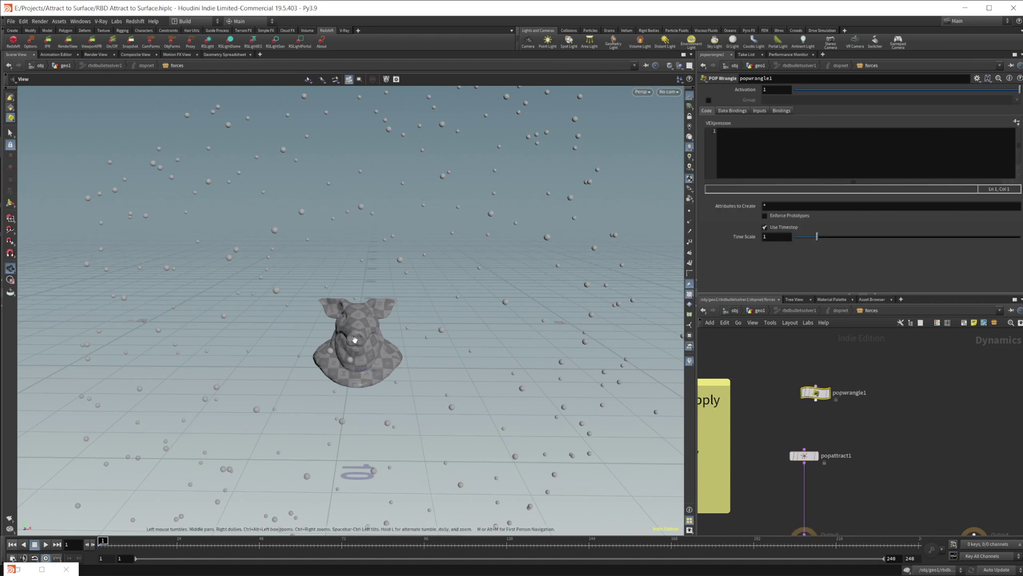
drag(816, 393, 803, 457)
scroll(808, 412, up, 2)
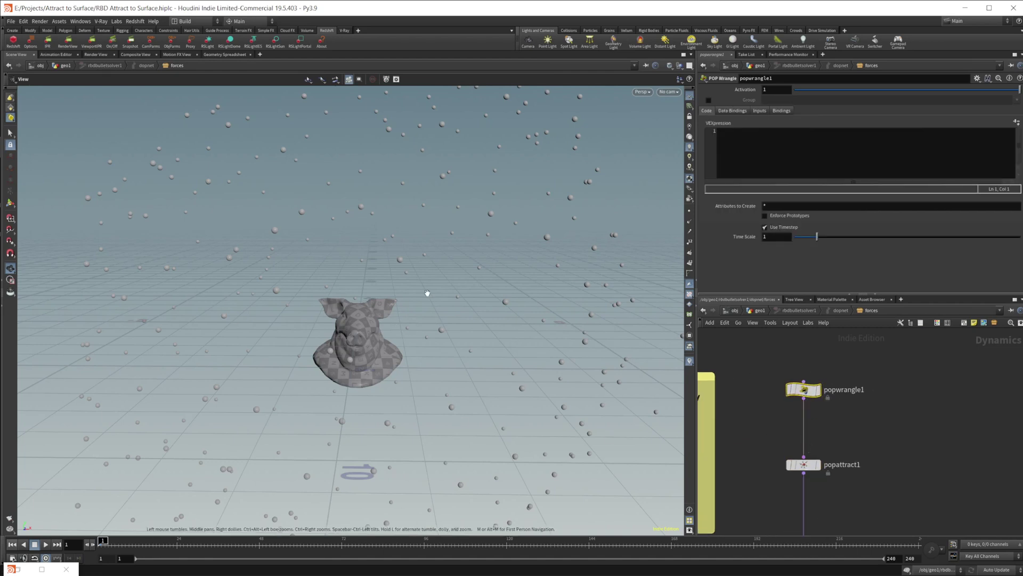
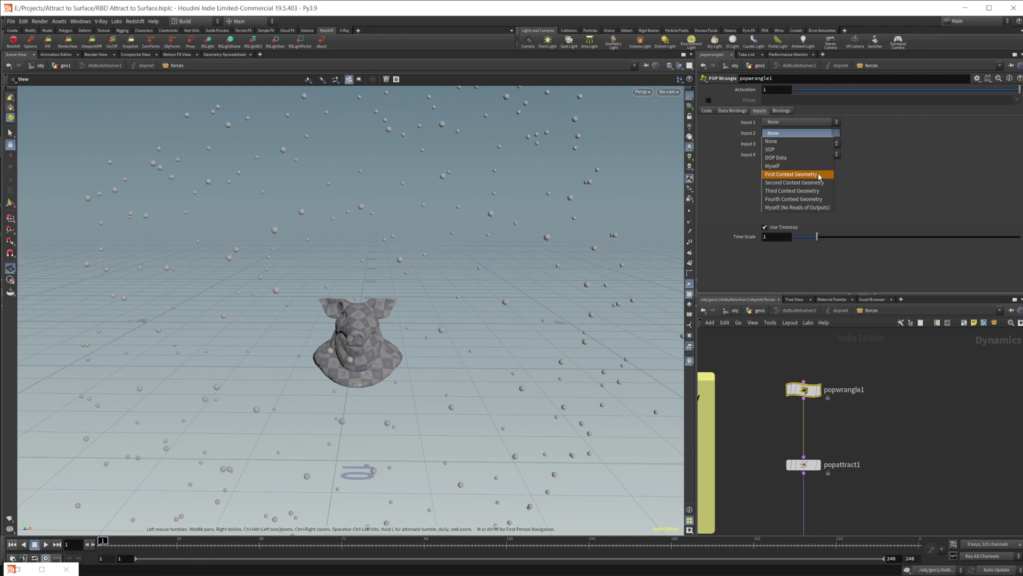
Set the POP Wrangle node's Input 2 to SOP with /obj/geo1/OUT_Collider as its SOP Path
click(770, 149)
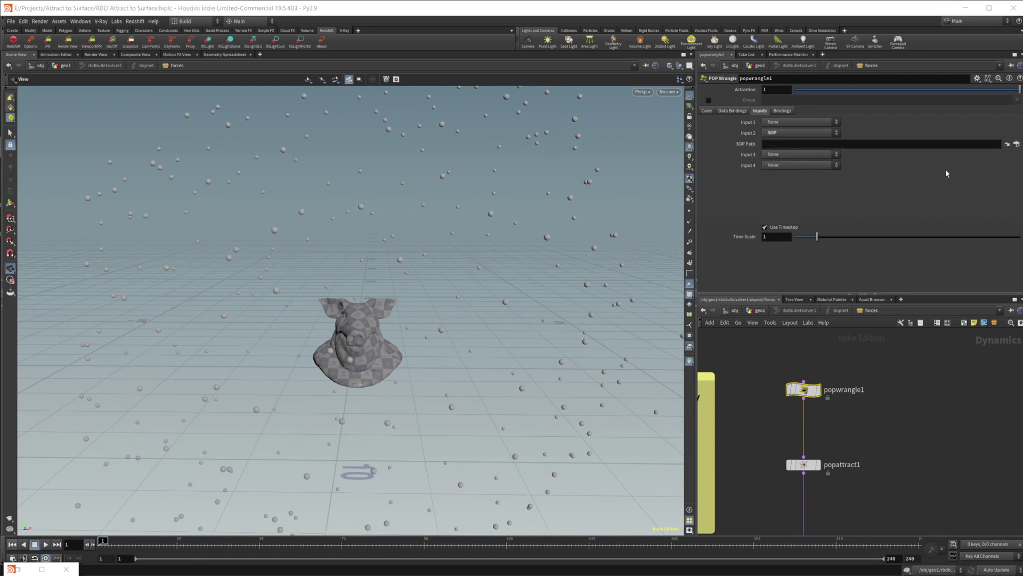
click(1015, 144)
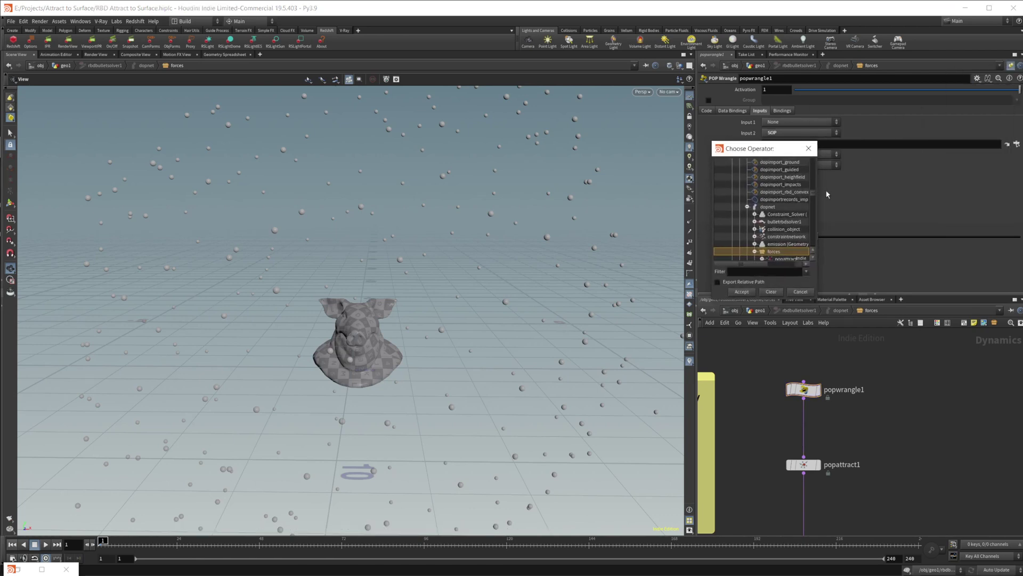
scroll(777, 206, up, 5)
click(766, 198)
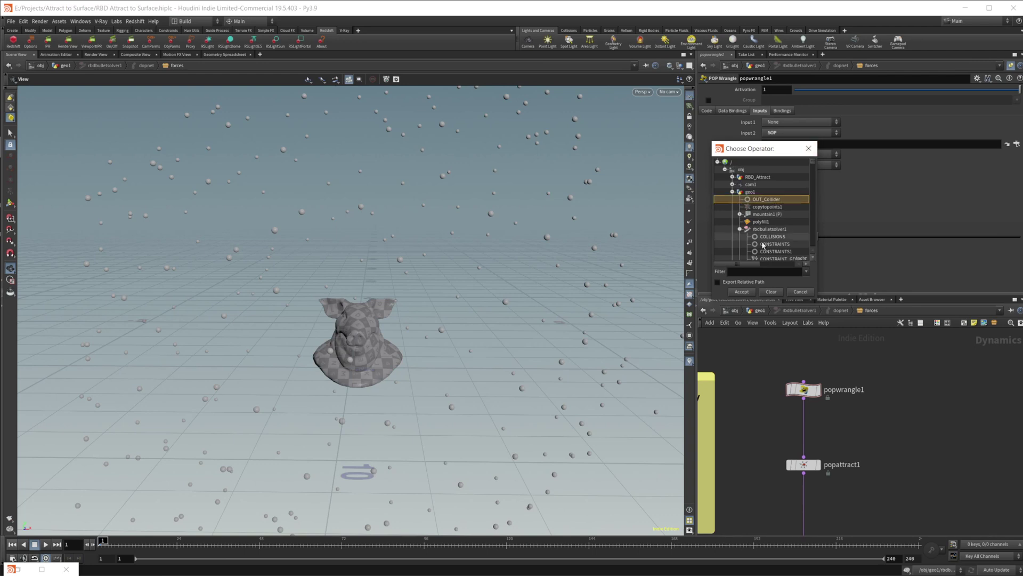
click(741, 291)
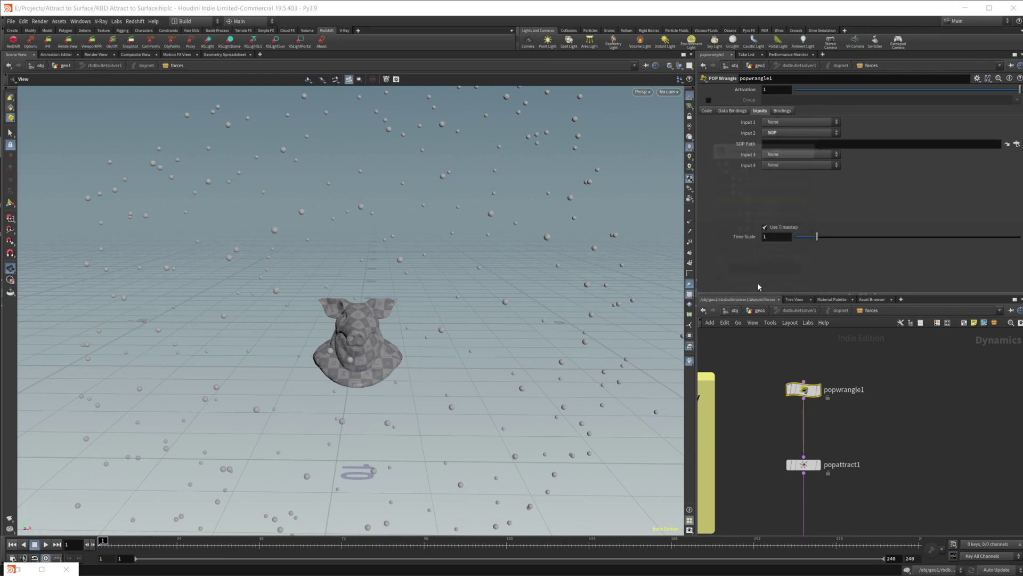
Open the POP Wrangle's VEXpression in an enlarged editor window and declare i@mygoalprim; and v@mygoalprimuv; on the first two lines
click(706, 110)
click(767, 155)
key(alt+e)
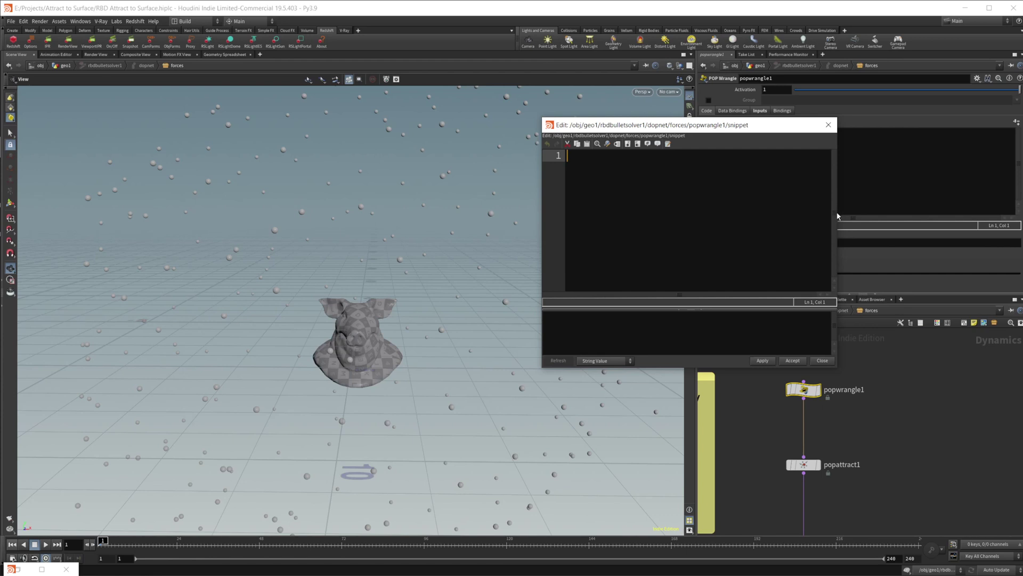
drag(837, 216, 895, 216)
drag(769, 128, 721, 181)
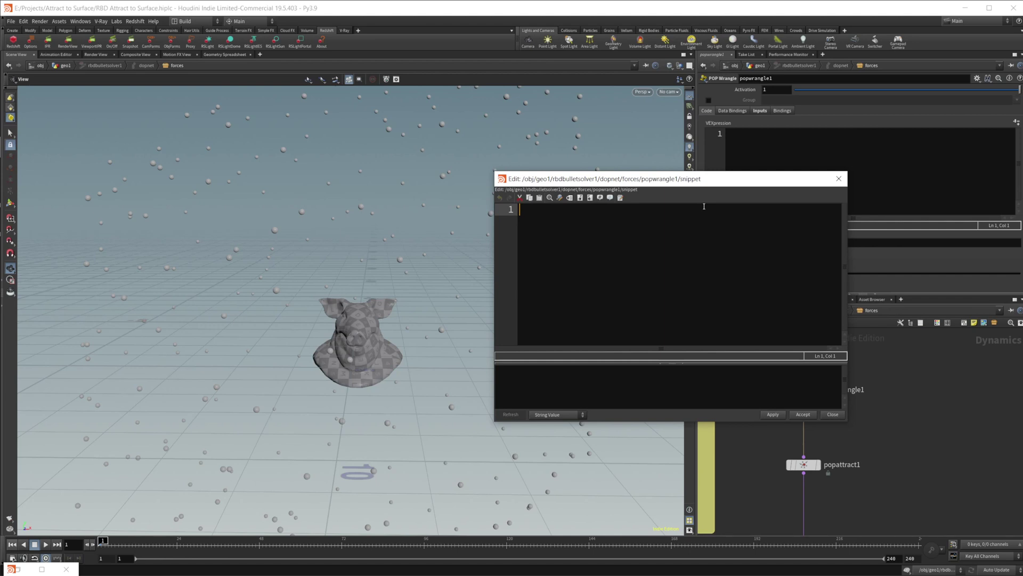
text(i@my)
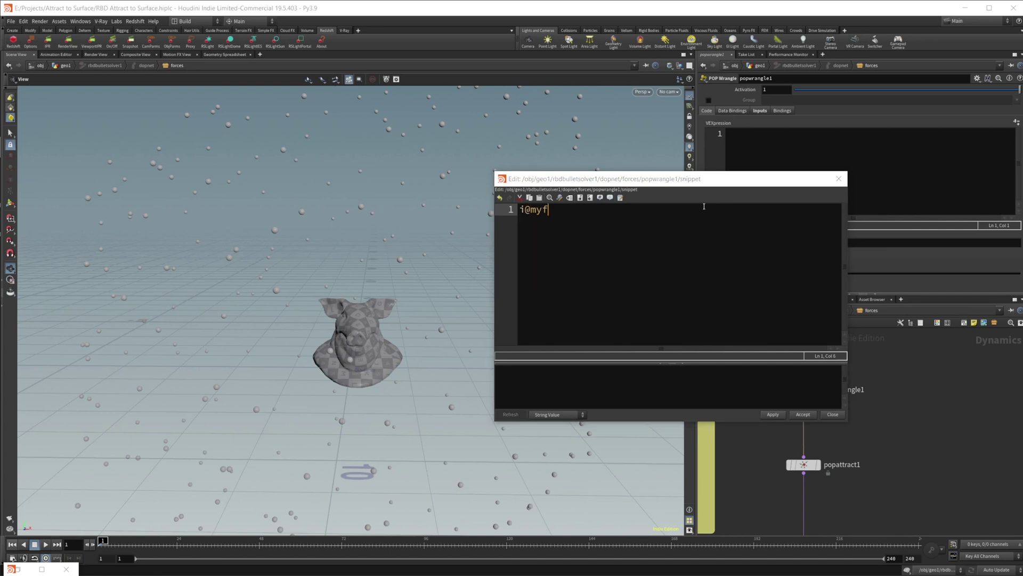
text(goalprim;)
key(Return)
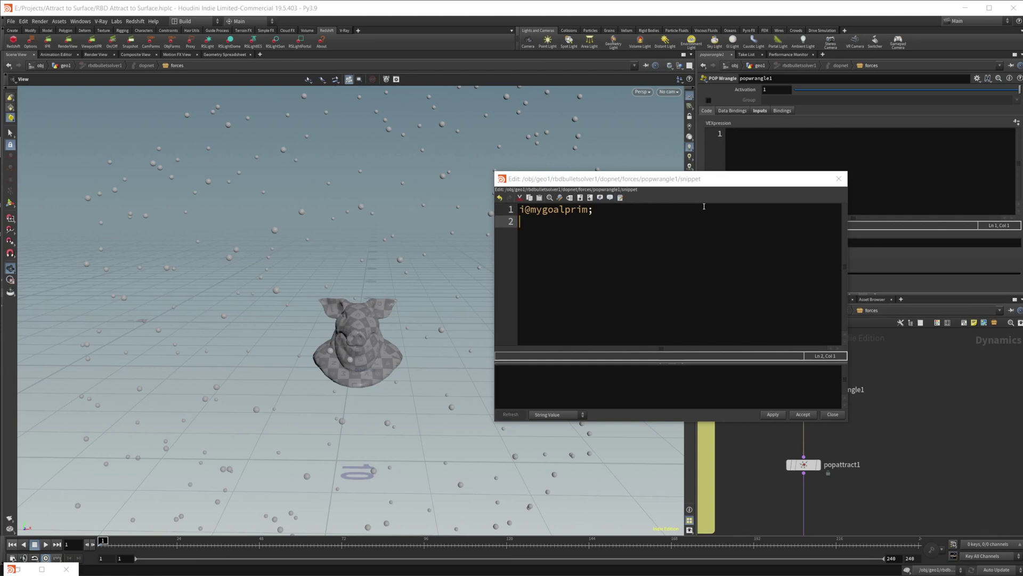
text(v)
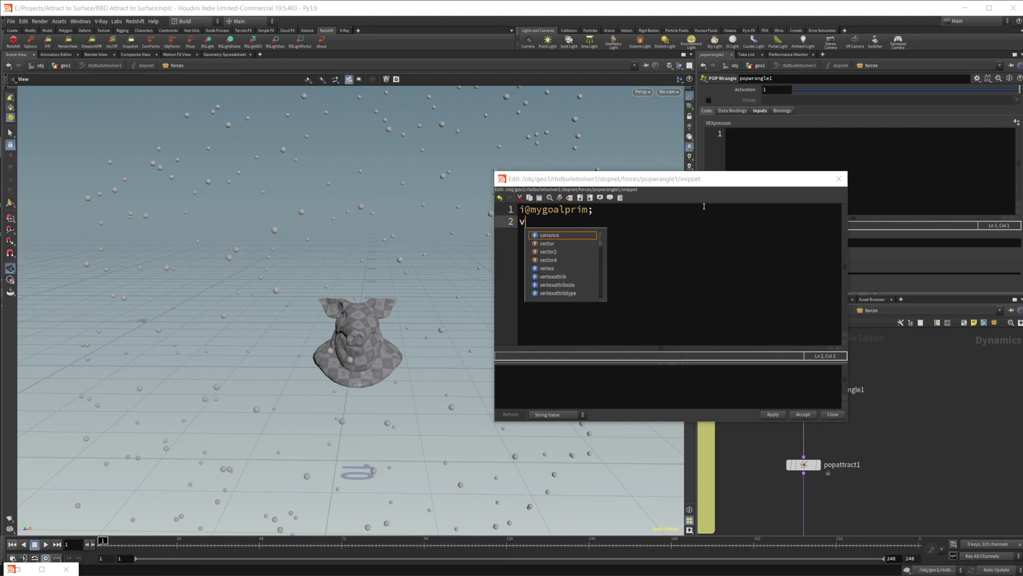
text(@)
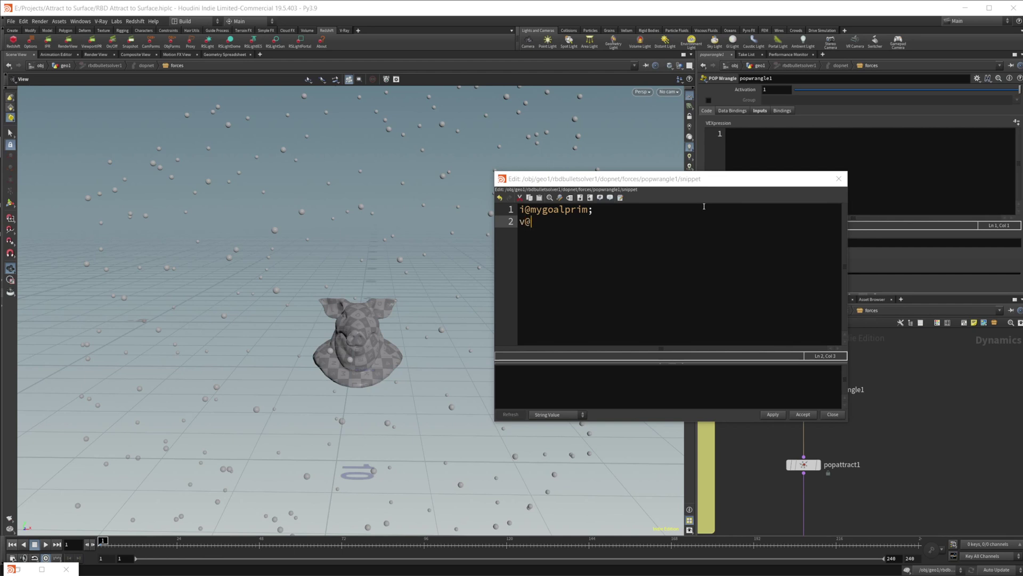
text(mygoalprimuv;)
key(Return)
key(Return)
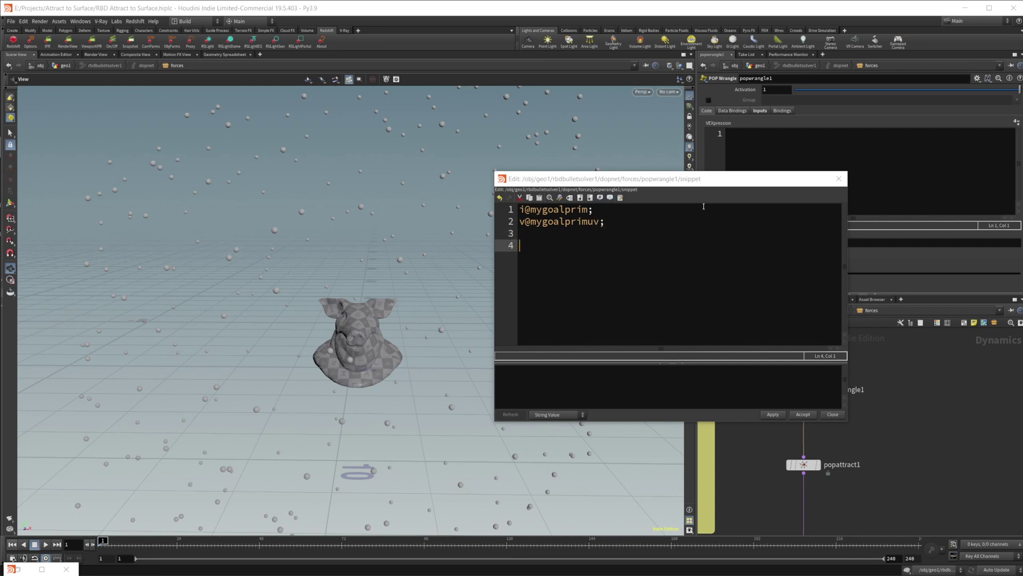
text(int goalprim =)
text(floor()
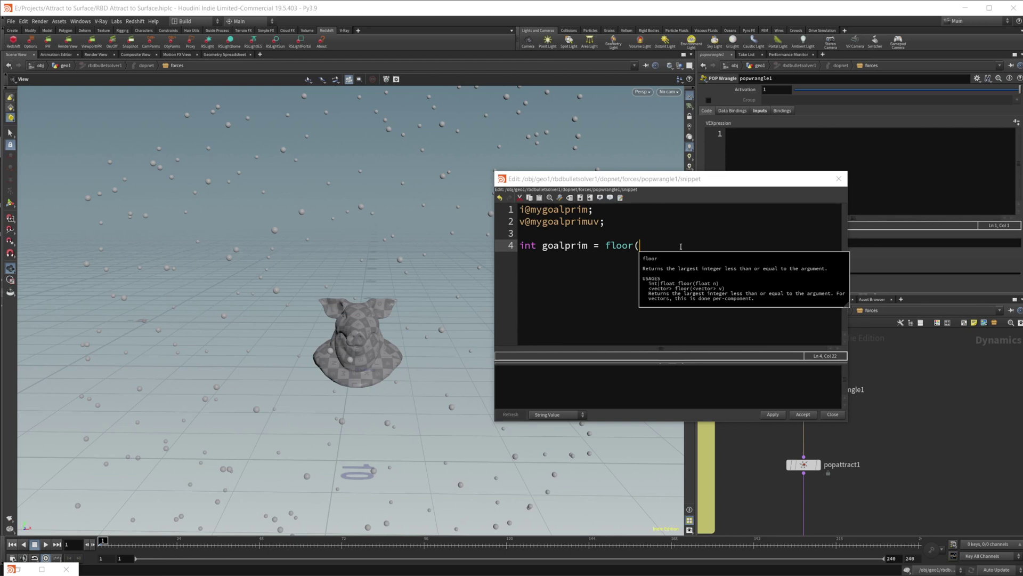
text(xyzdi)
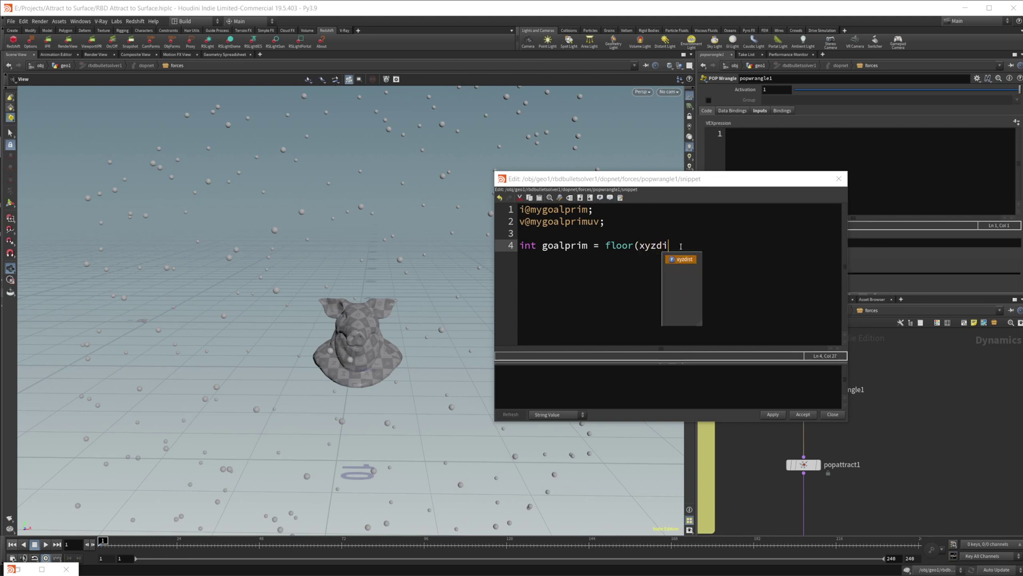
key(Tab)
text(()
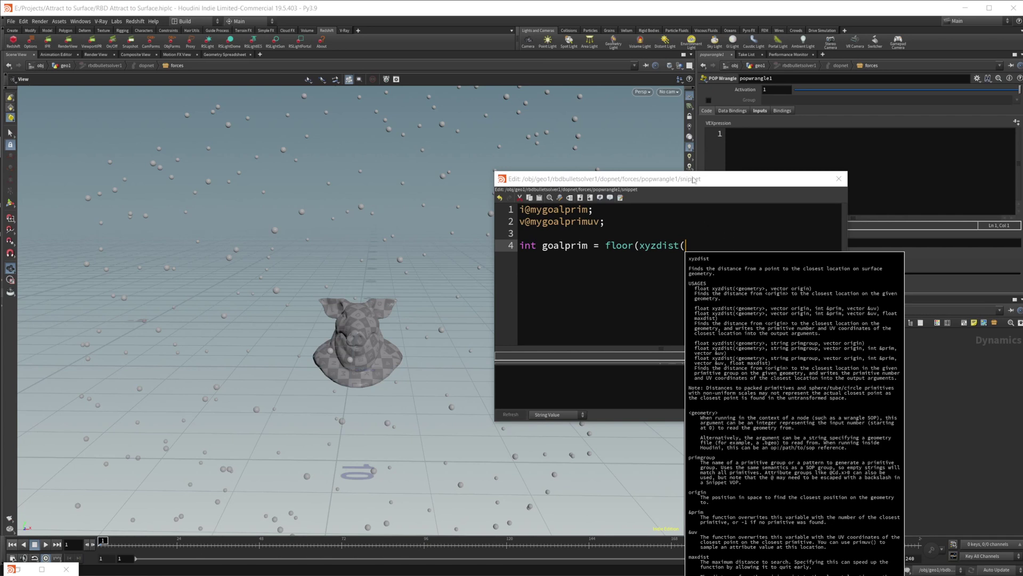
drag(693, 180, 581, 182)
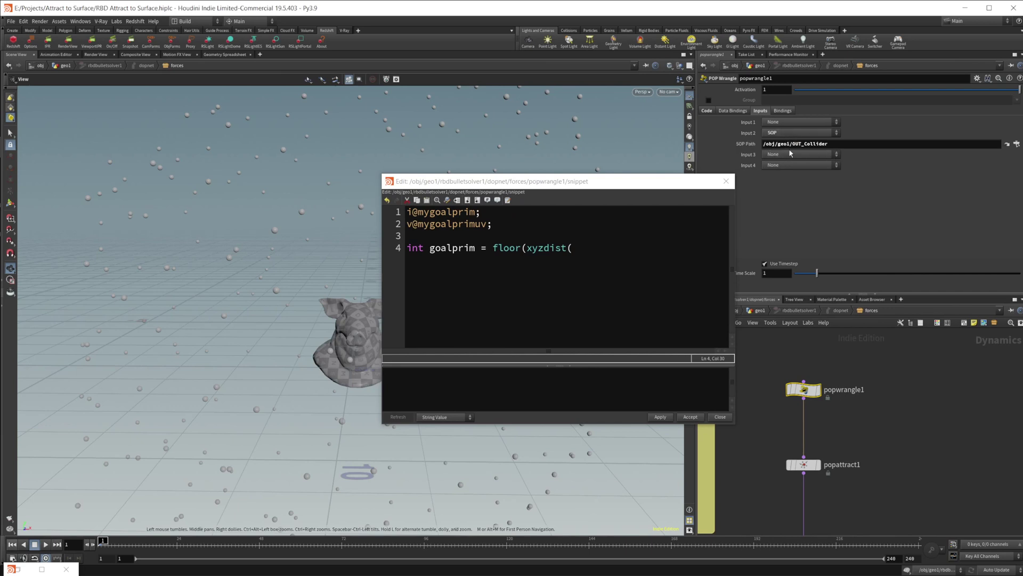
text(1)
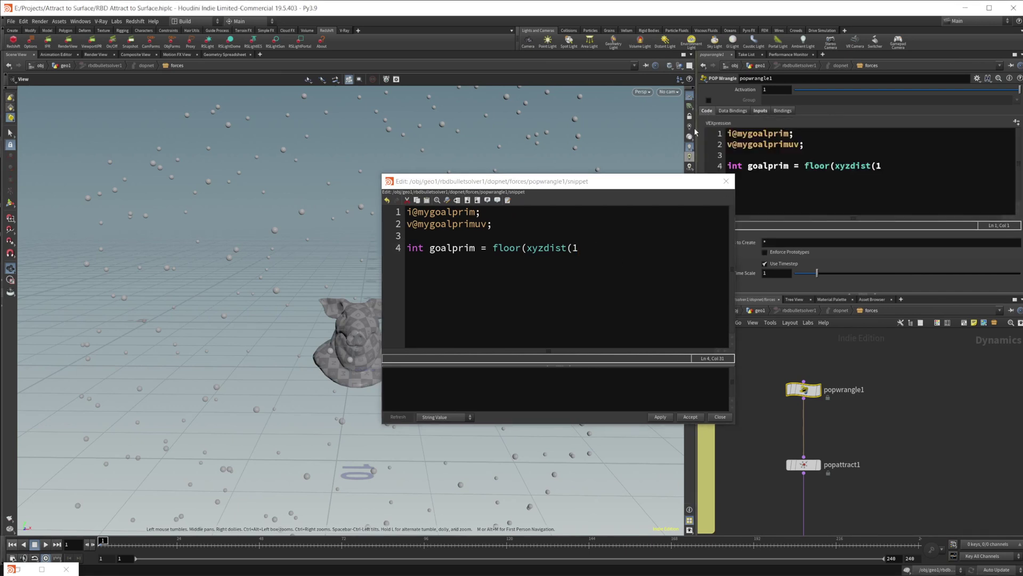
text(, )
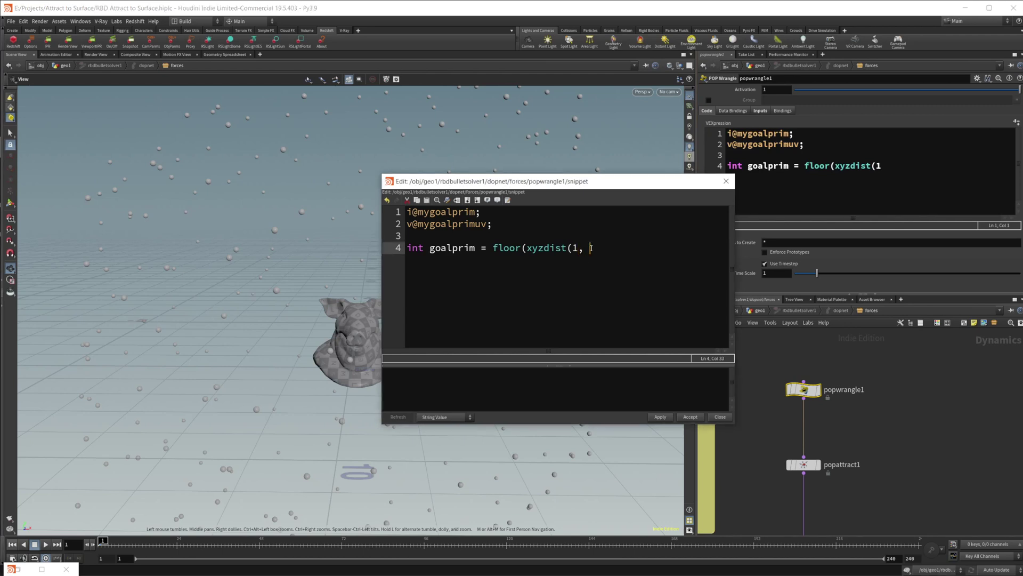
text(@P,@mygoalprim,@myg)
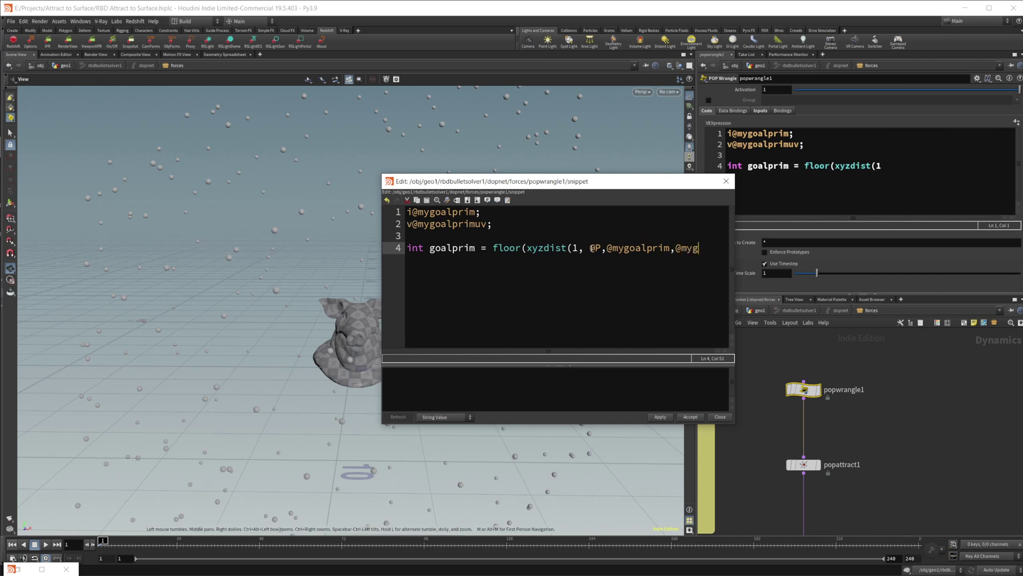
text(oalprimuv)
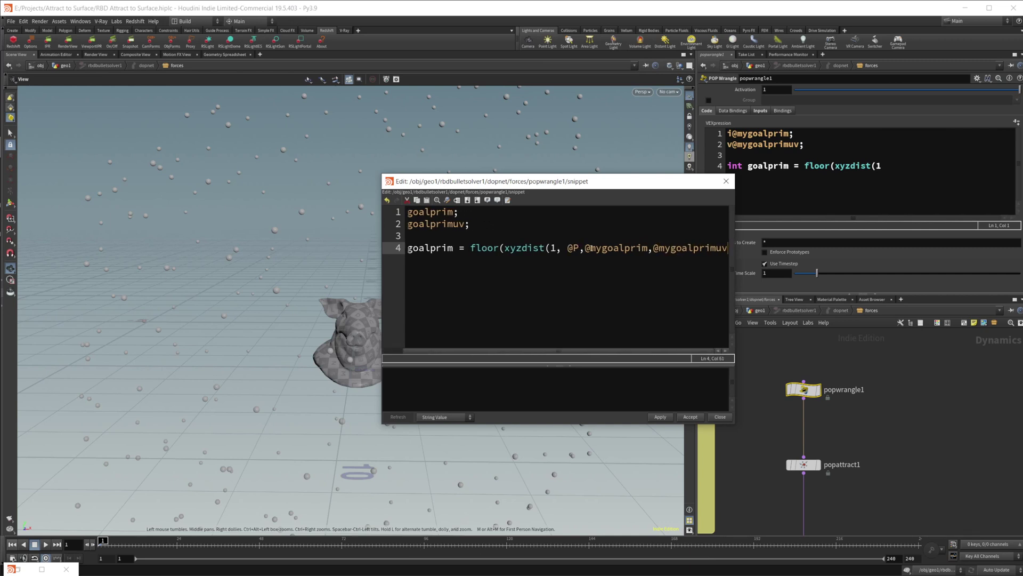
text());)
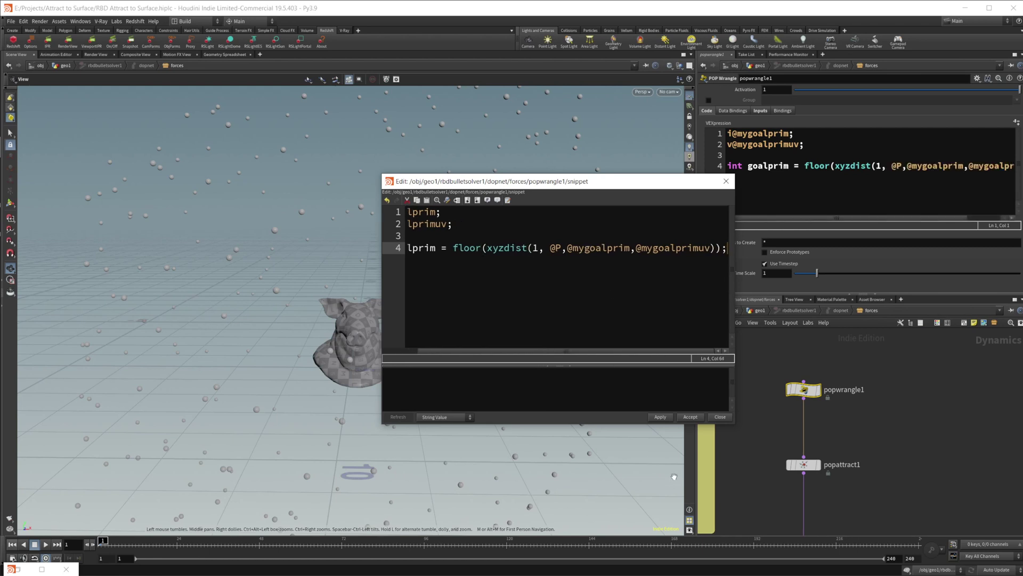
click(660, 417)
click(690, 416)
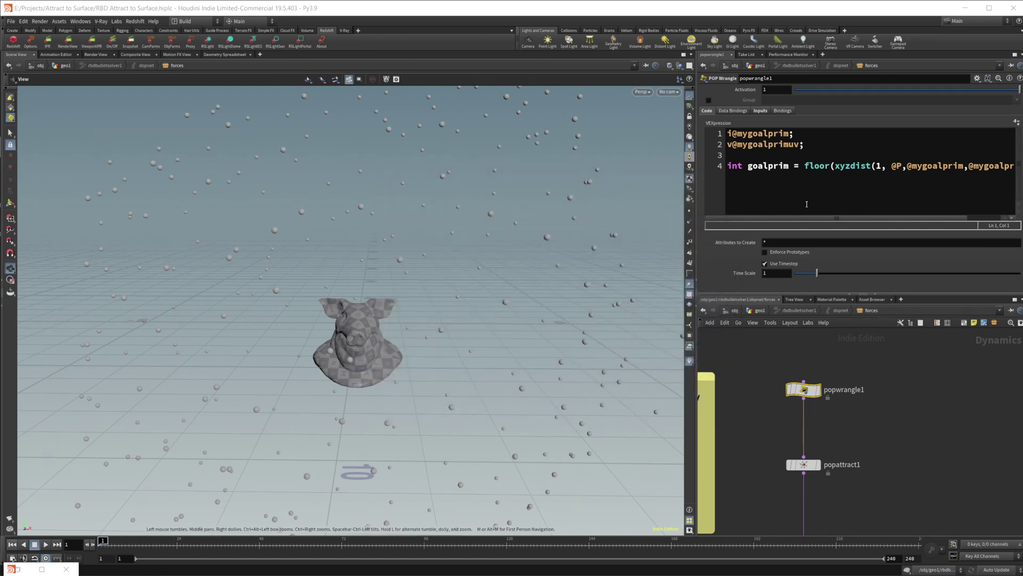
click(807, 204)
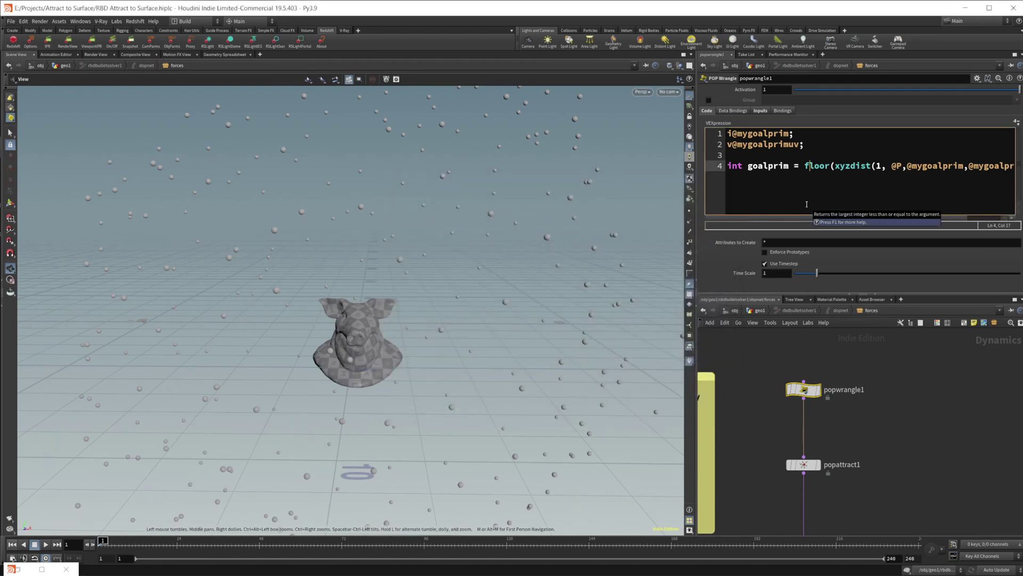
ctrl+scroll(807, 205, down, 2)
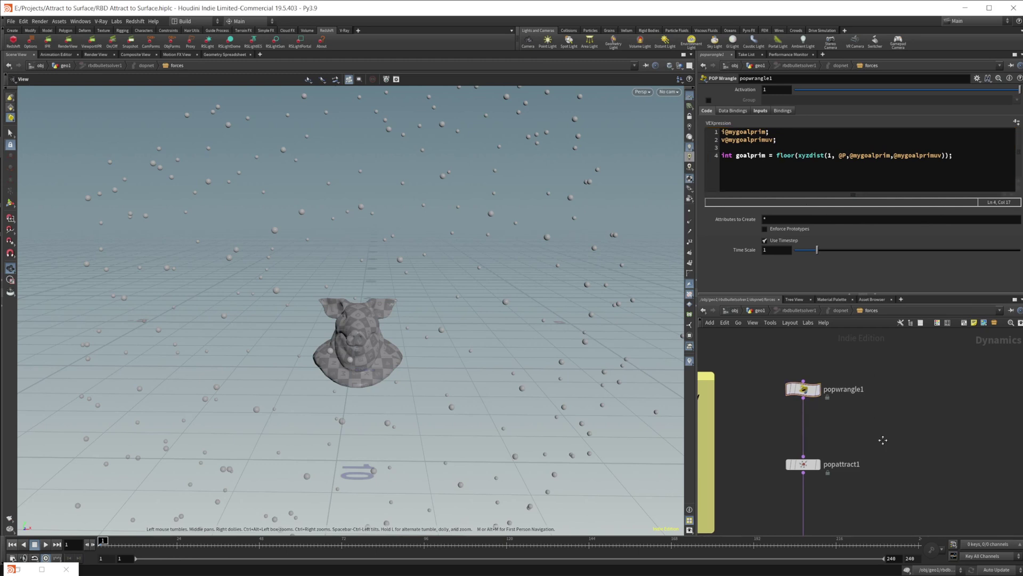
Enable Use VEXpressions on the POP Attract node and load the Pass Through preset code
middle_drag(866, 421, 863, 377)
click(804, 425)
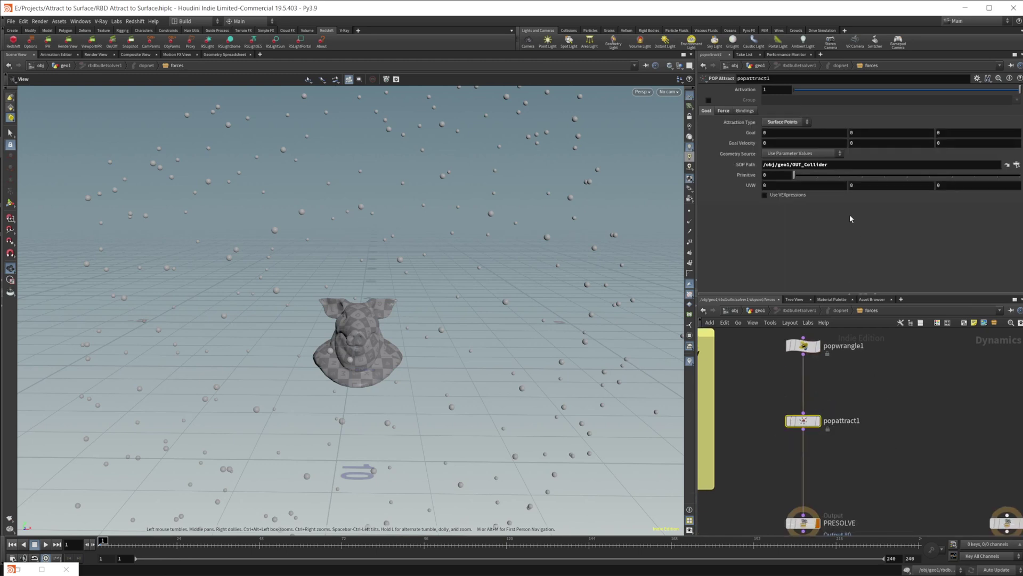
click(779, 195)
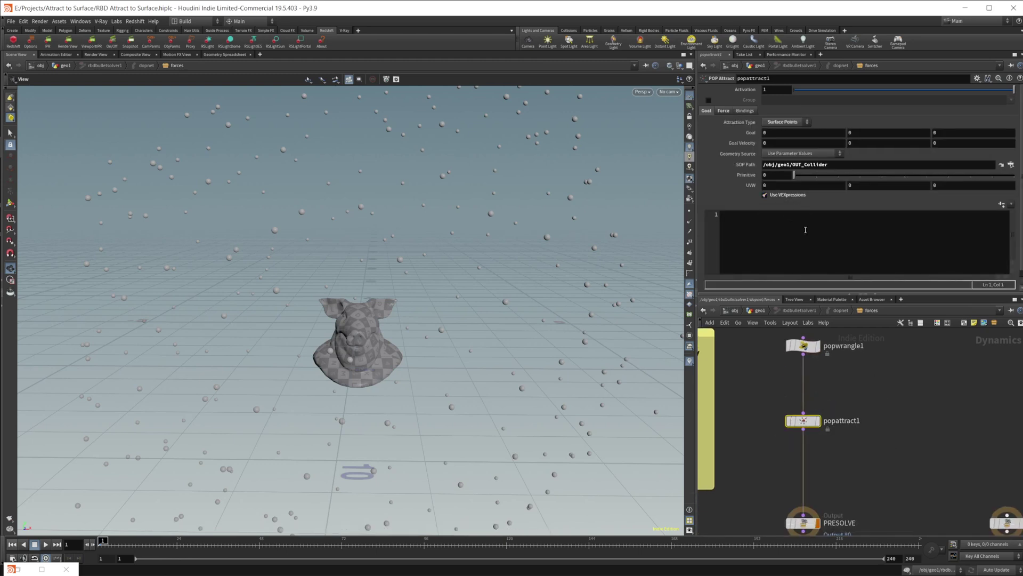
click(1010, 205)
click(1014, 217)
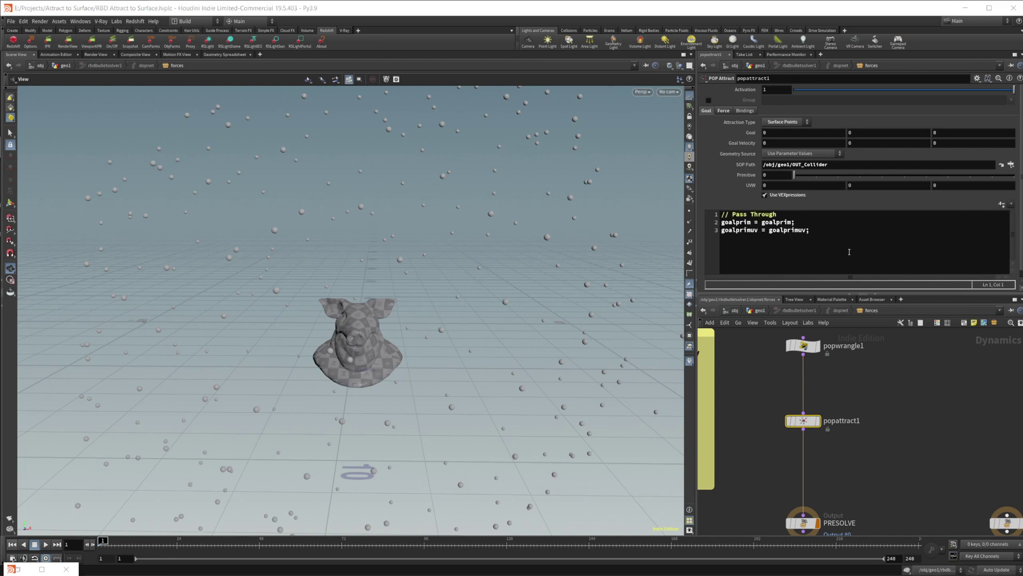
Change the POP Attract expression's second line to goalprim = i@mygoalprim; and play the simulation to test the surface attraction
click(762, 223)
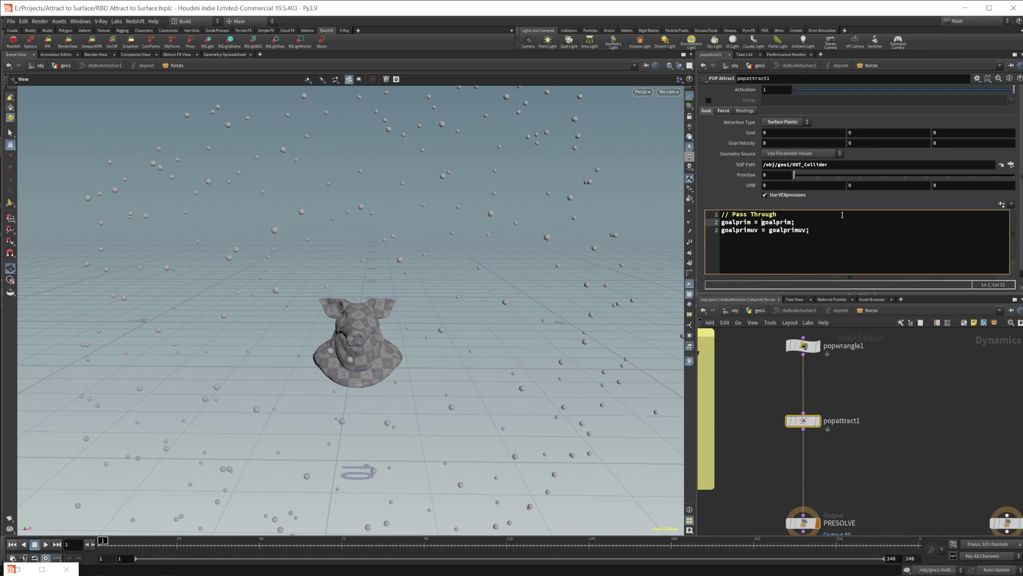
text(i@my)
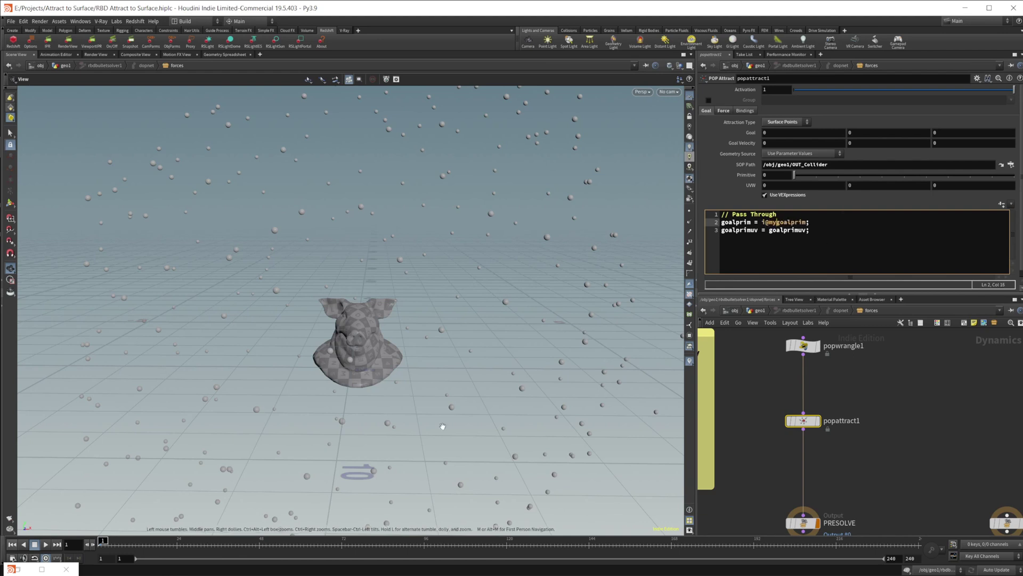
click(46, 544)
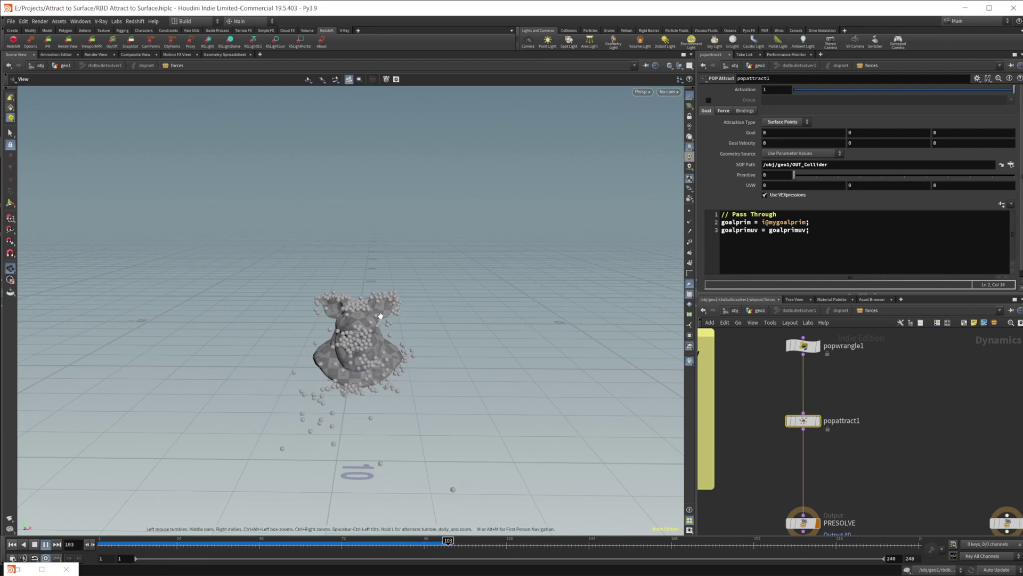
key(Escape)
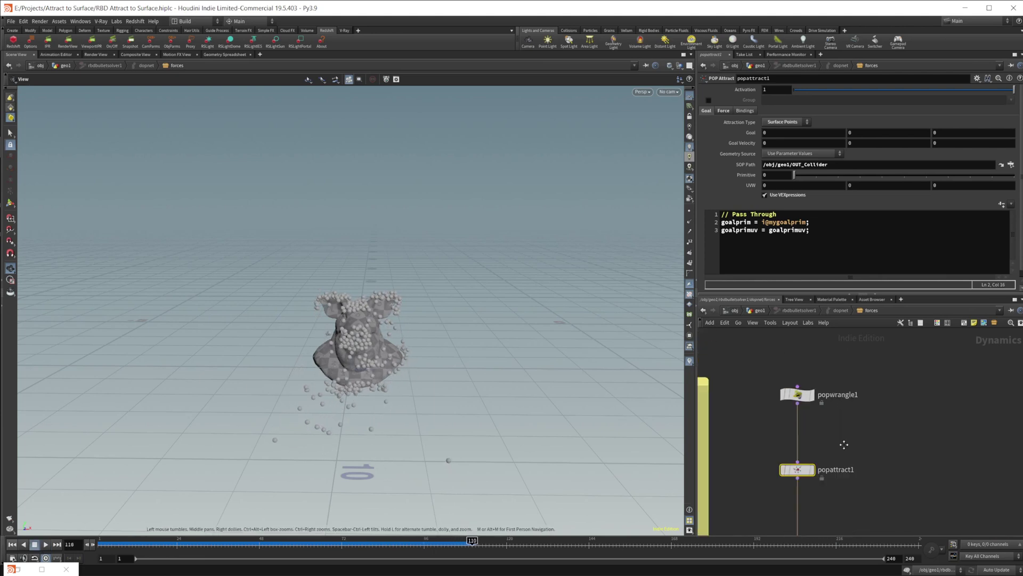
Add a POP Wind node above the POP Wrangle, connect it to that node's input, and set Amplitude to 2.2 and Swirl Size to 1.28
key(Tab)
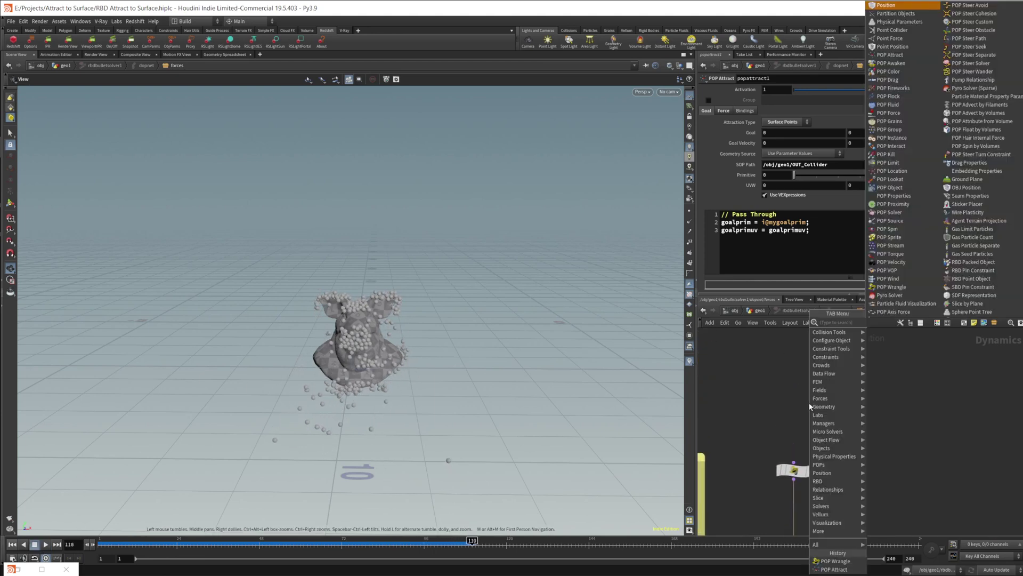
click(834, 560)
click(809, 405)
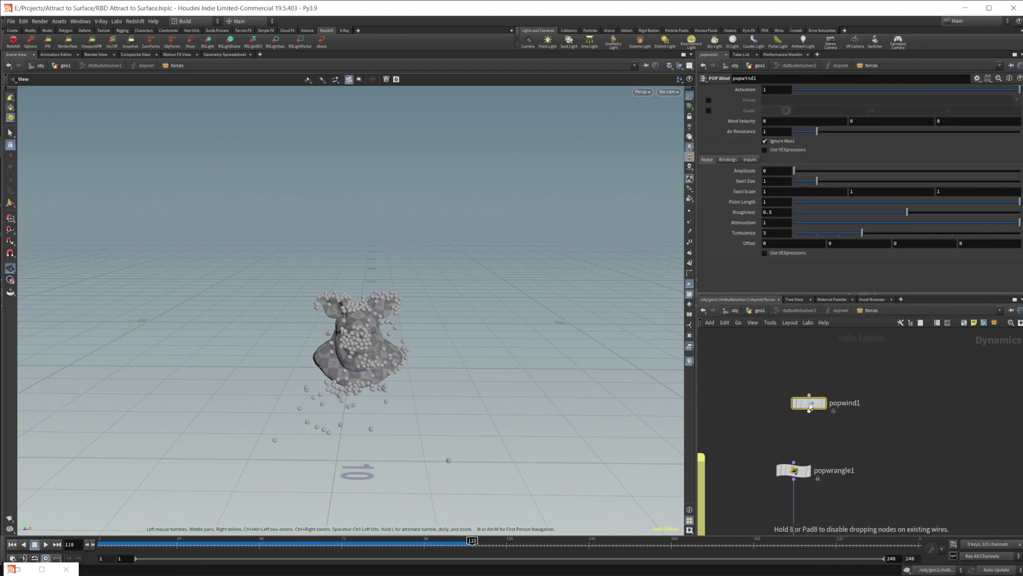
drag(798, 406, 794, 462)
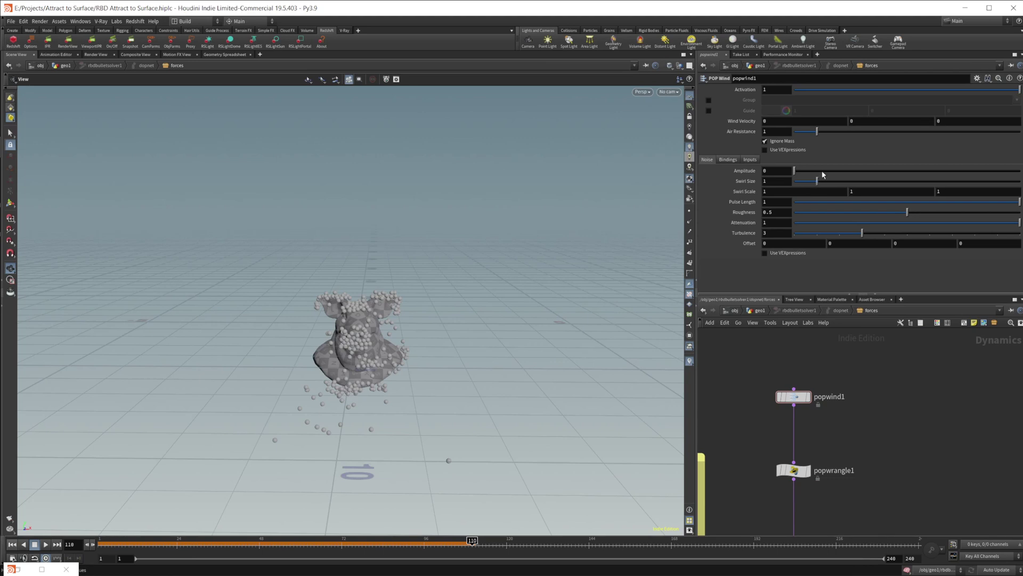
drag(827, 171, 844, 171)
click(823, 181)
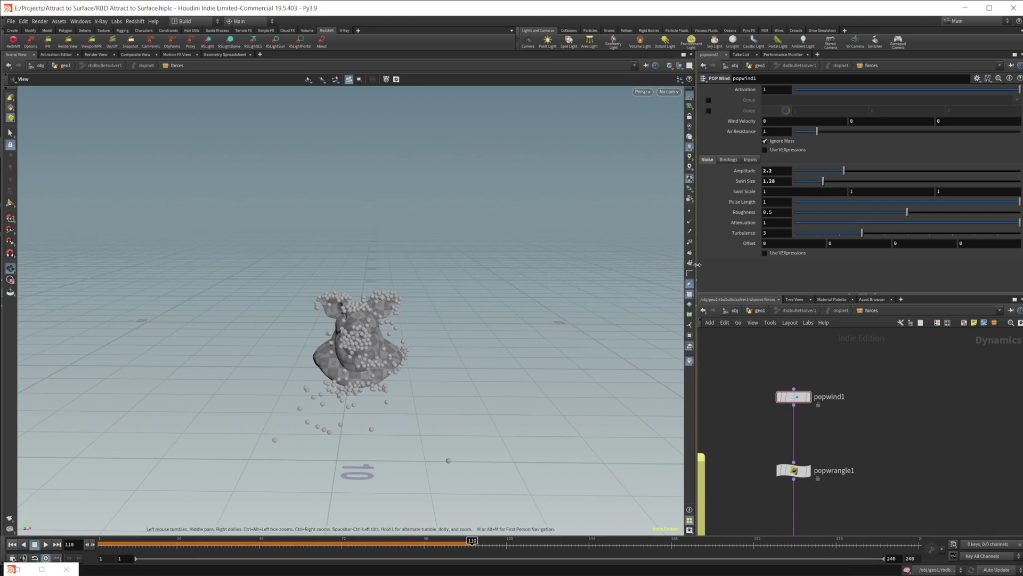
Replay the simulation from the first frame to check how the wind noise affects the spheres
click(13, 544)
click(45, 544)
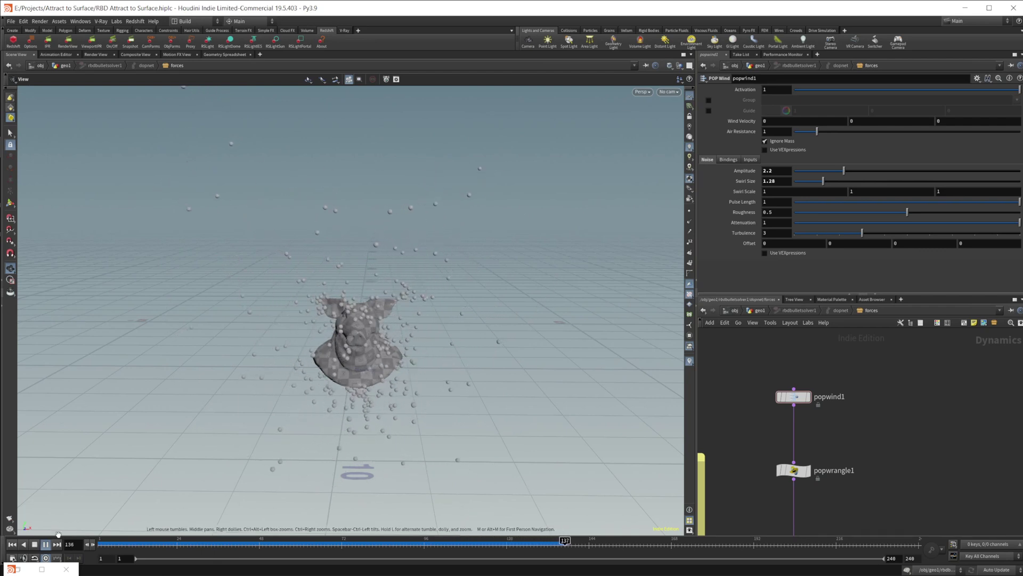
click(35, 545)
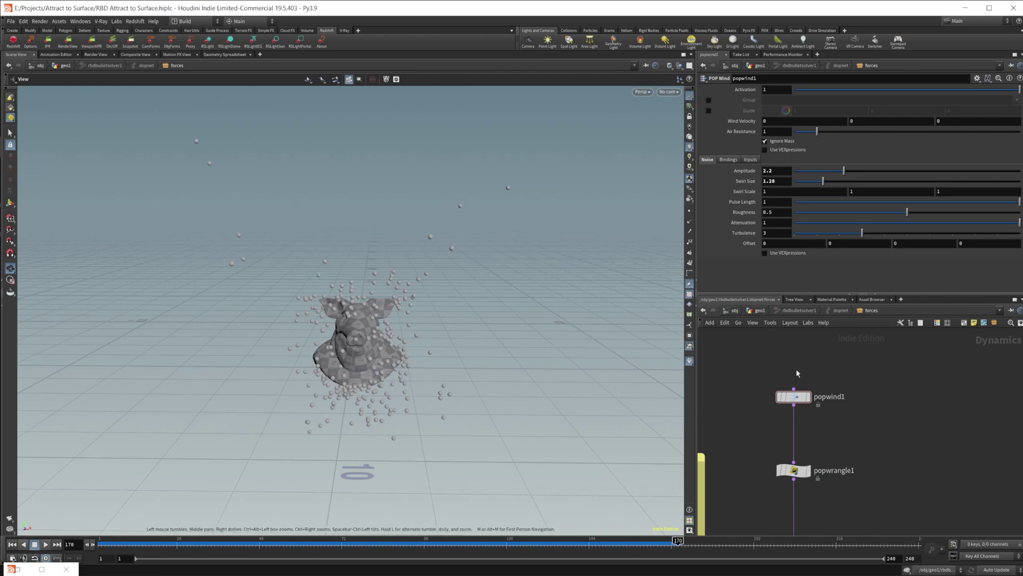
mouse_move(798, 373)
middle_down()
mouse_move(781, 315)
mouse_move(779, 377)
middle_up()
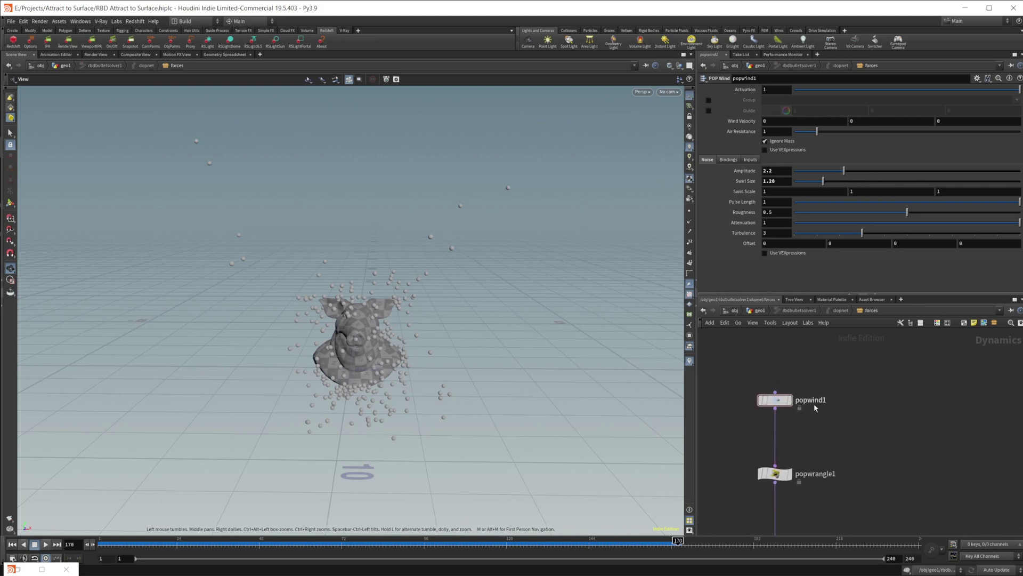
key(Tab)
mouse_move(798, 348)
key(Right)
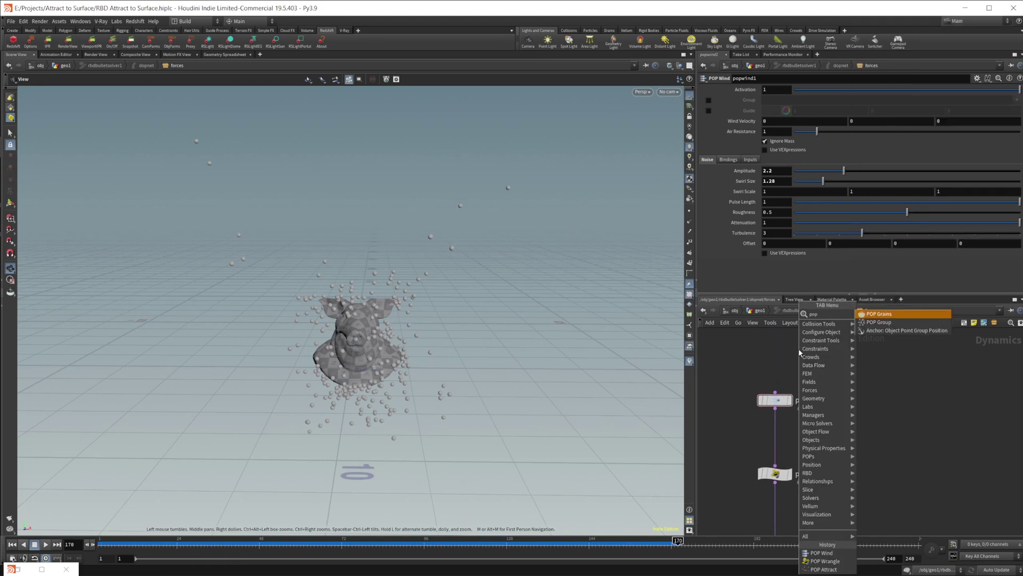
key(Return)
key(Escape)
Add a POP Group node above the POP Wind node and connect it to that node's input
key(Tab)
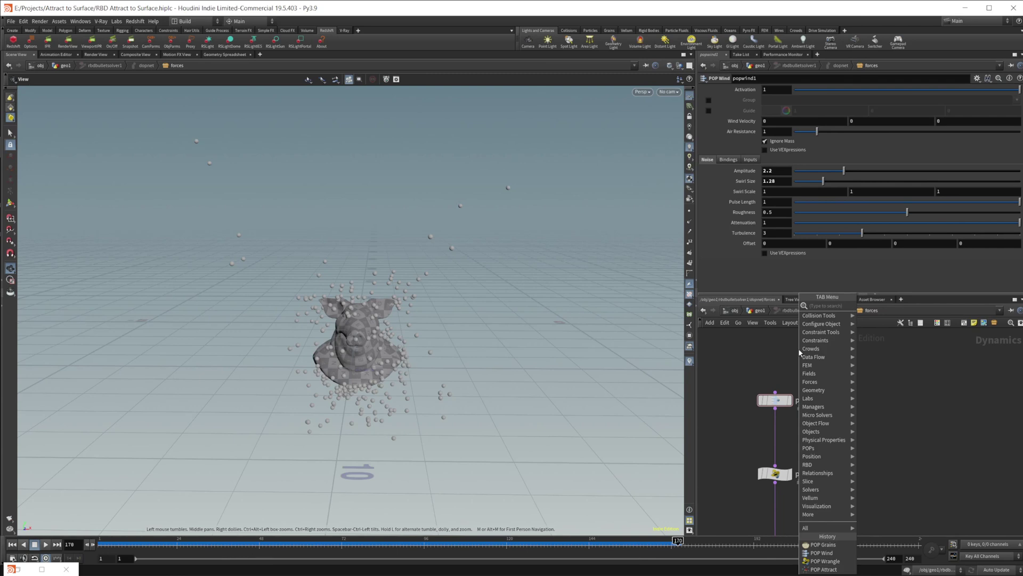
text(popgr)
key(Down)
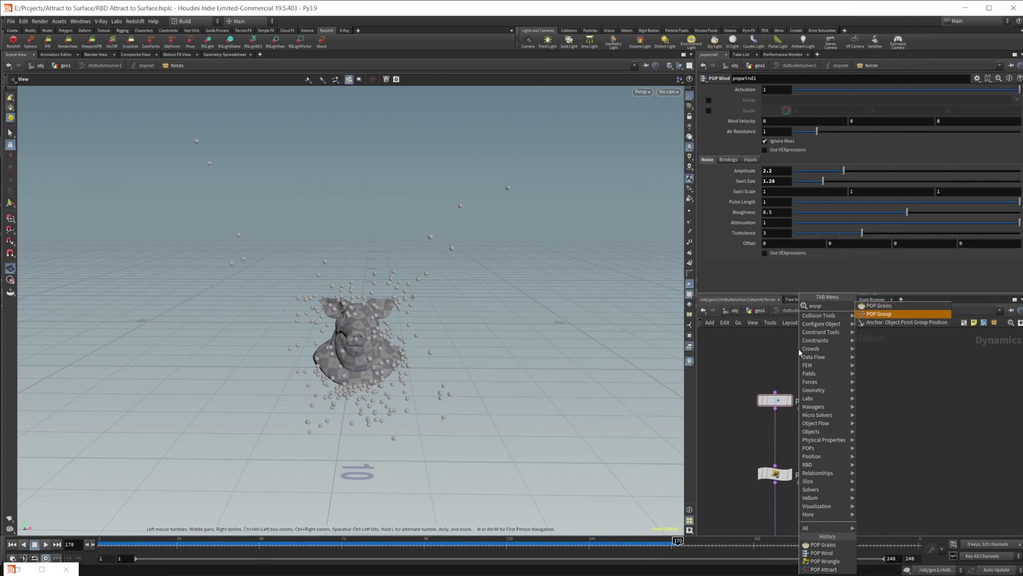
key(Return)
click(773, 350)
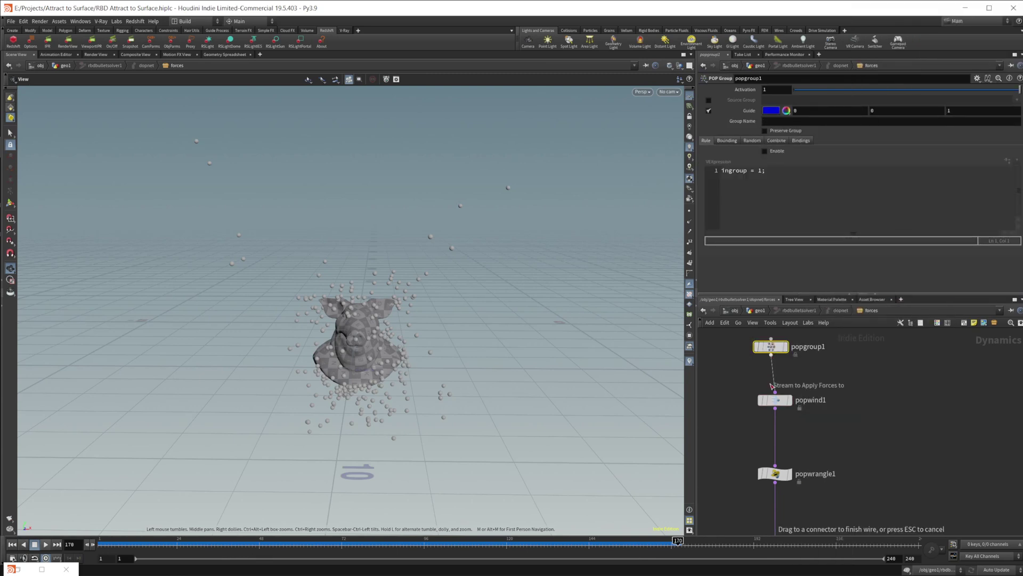
drag(771, 347, 776, 348)
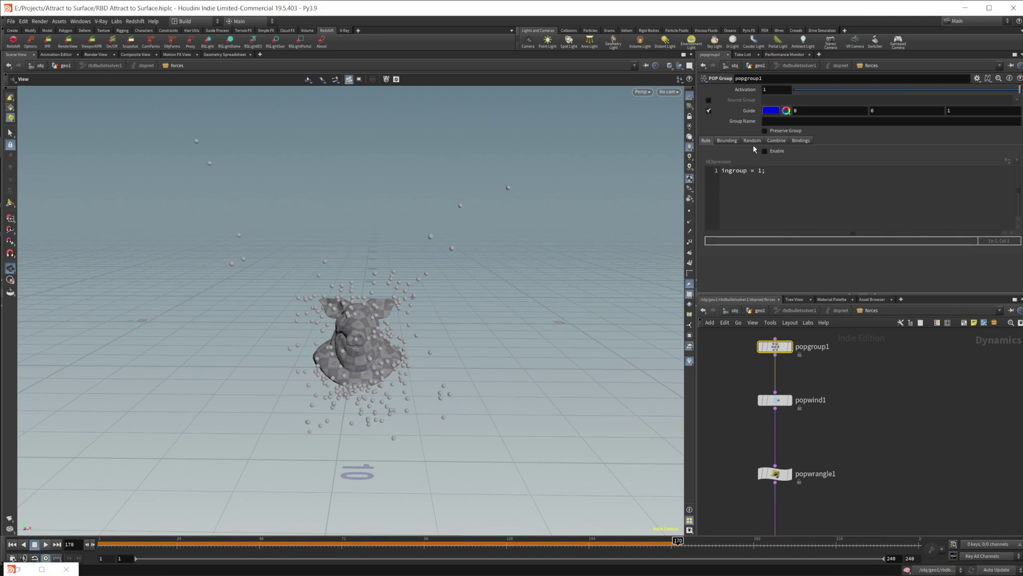
Enable bounding on the POP Group node and set Bounding Type to Bounding Object
click(727, 141)
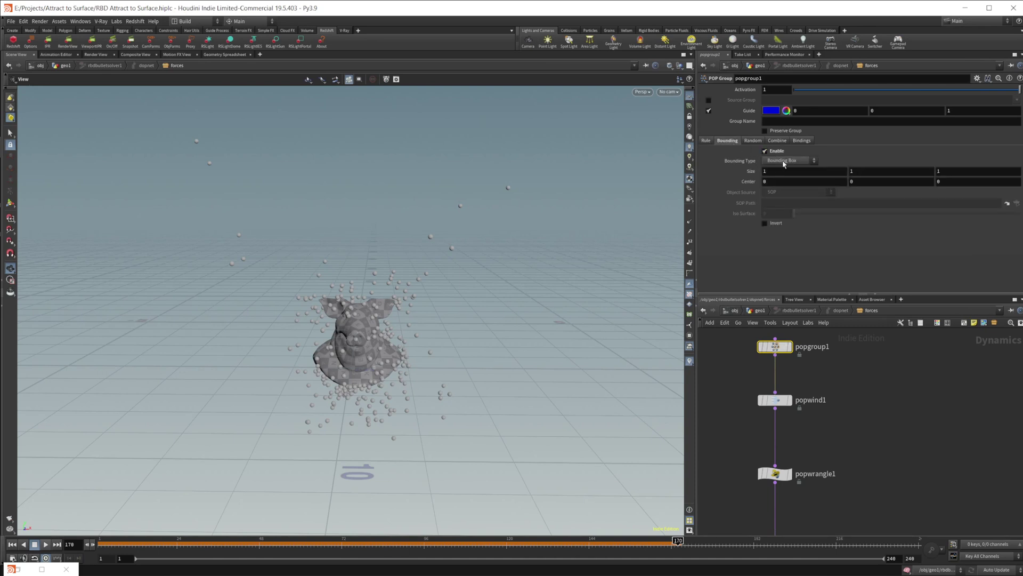
click(784, 160)
click(786, 186)
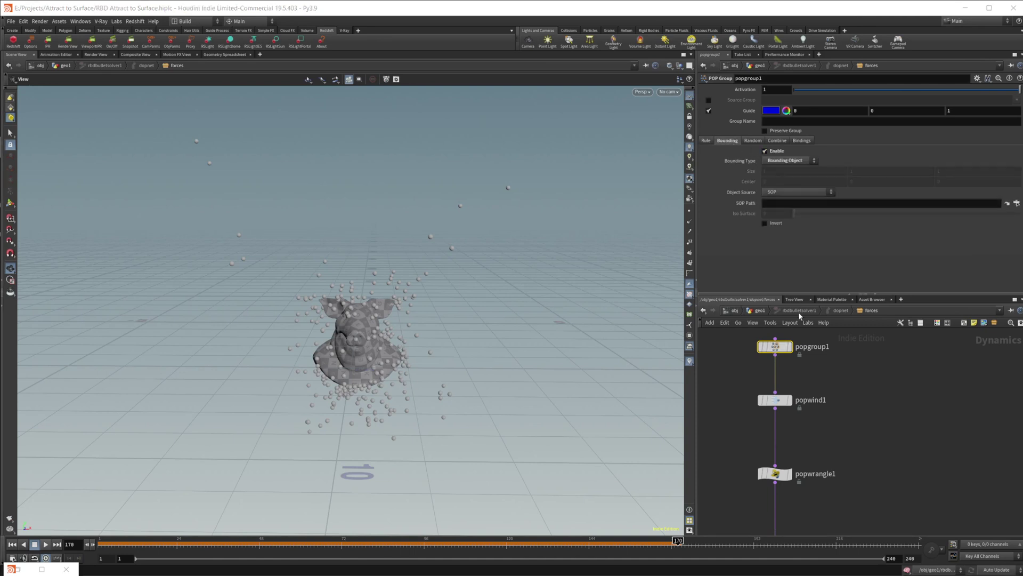
In the geo1 network, add a Peak node and connect the OUT_Collider null to its input
click(759, 311)
scroll(865, 437, down, 3)
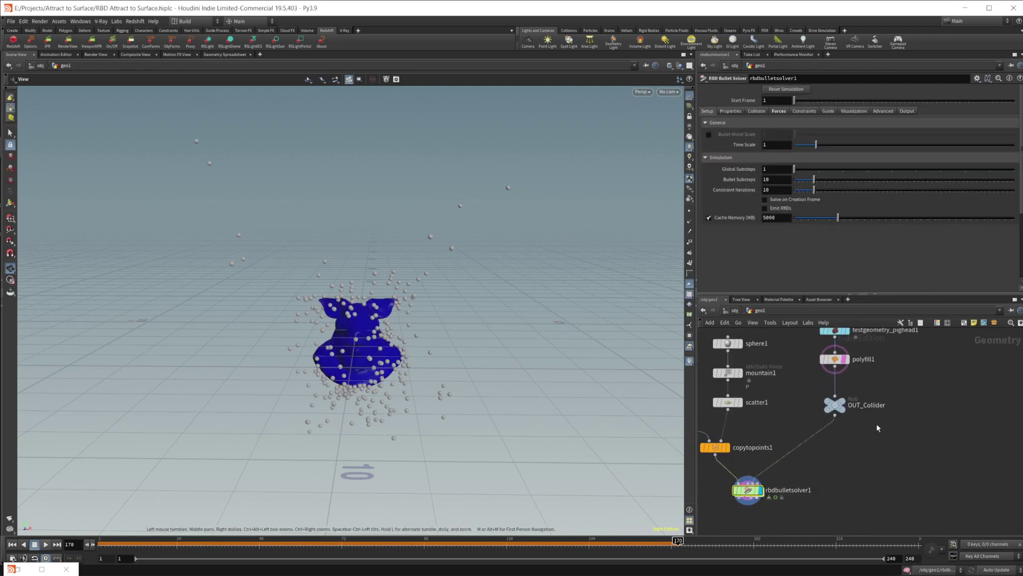
middle_drag(877, 426, 856, 435)
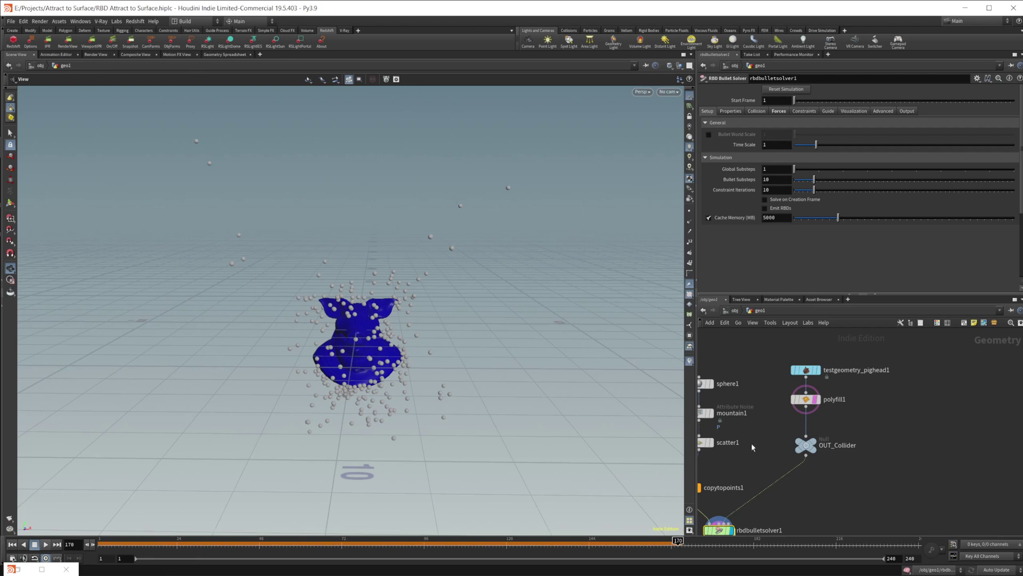
key(Tab)
text(peak)
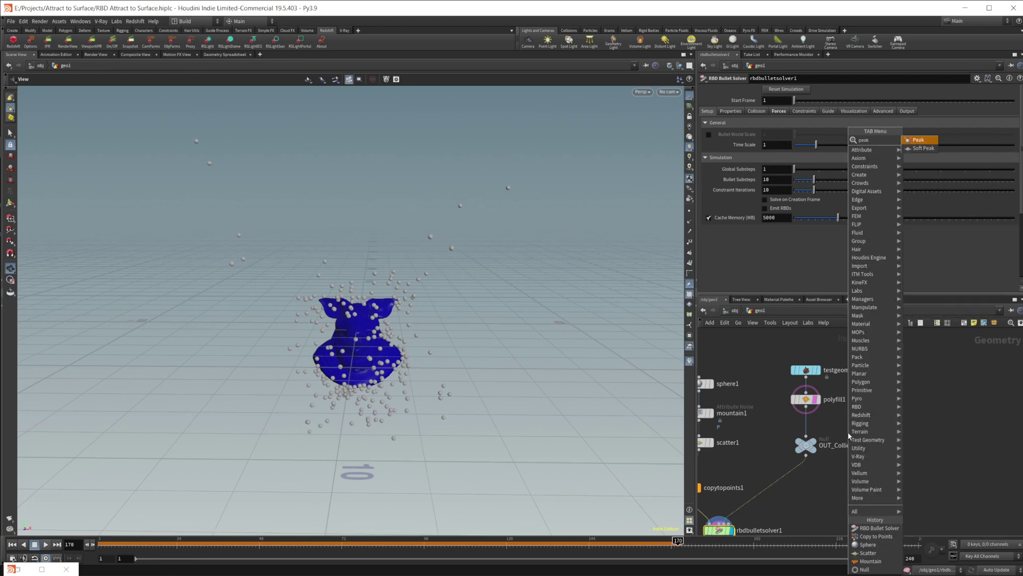
key(Return)
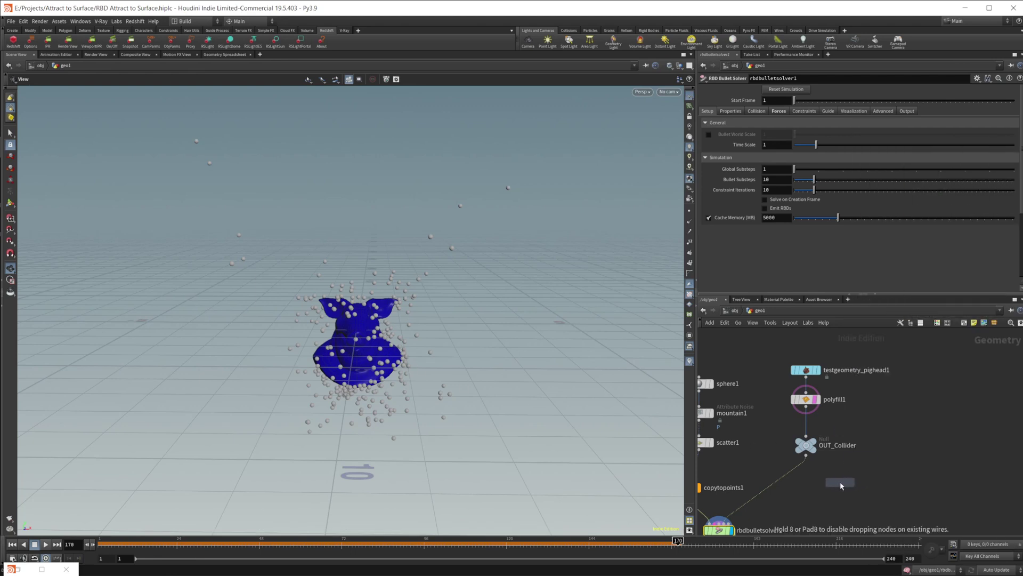
click(834, 464)
scroll(830, 425, up, 3)
drag(785, 411, 844, 445)
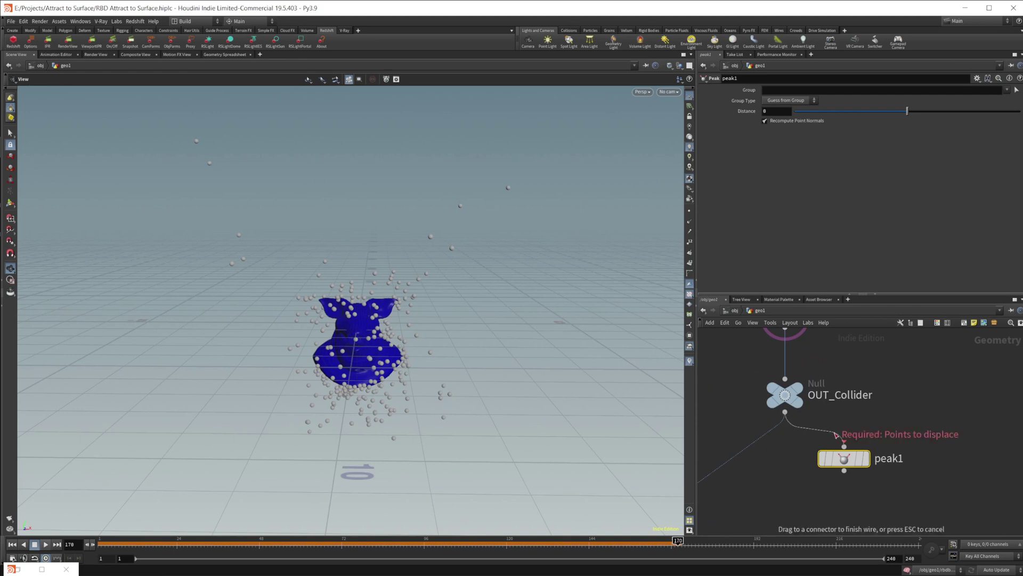
Display the Peak node's result and set its Distance to 0.24 to inflate the pig head
middle_drag(842, 458, 839, 411)
click(862, 412)
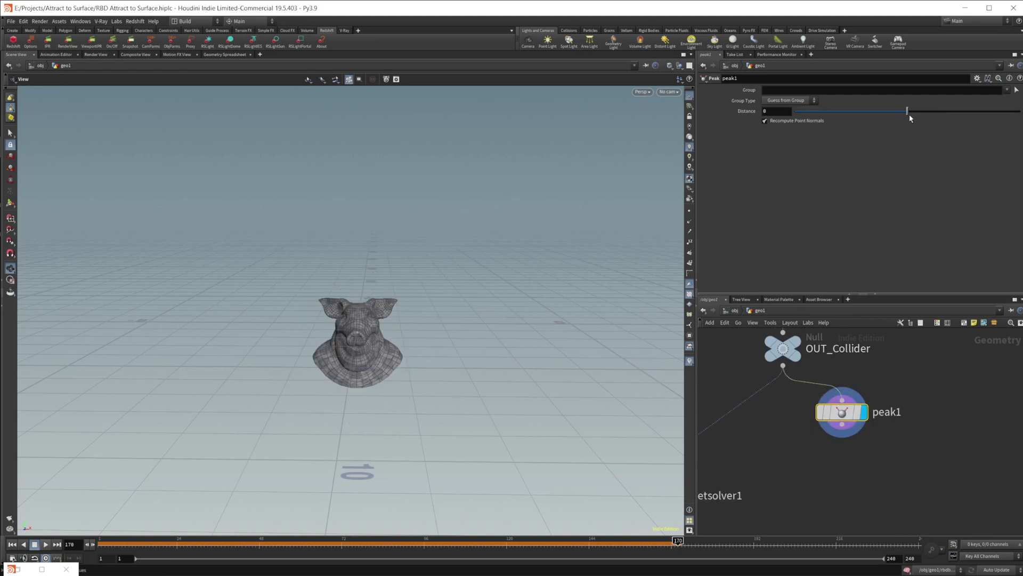
drag(909, 114, 911, 117)
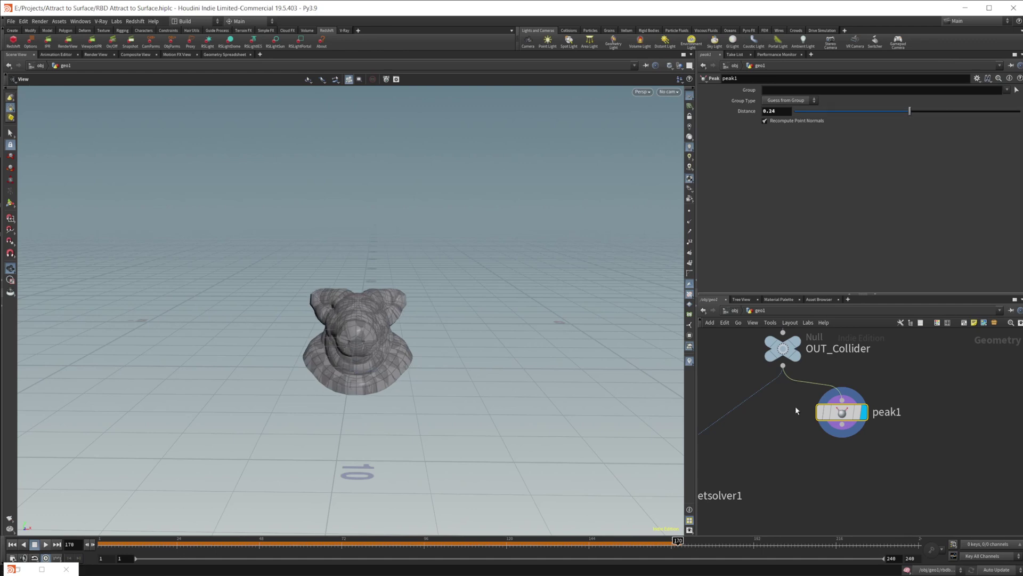
Add a Null node below the Peak, connected to its output, and rename it OUT_GroupBound
middle_drag(823, 470, 833, 390)
key(Tab)
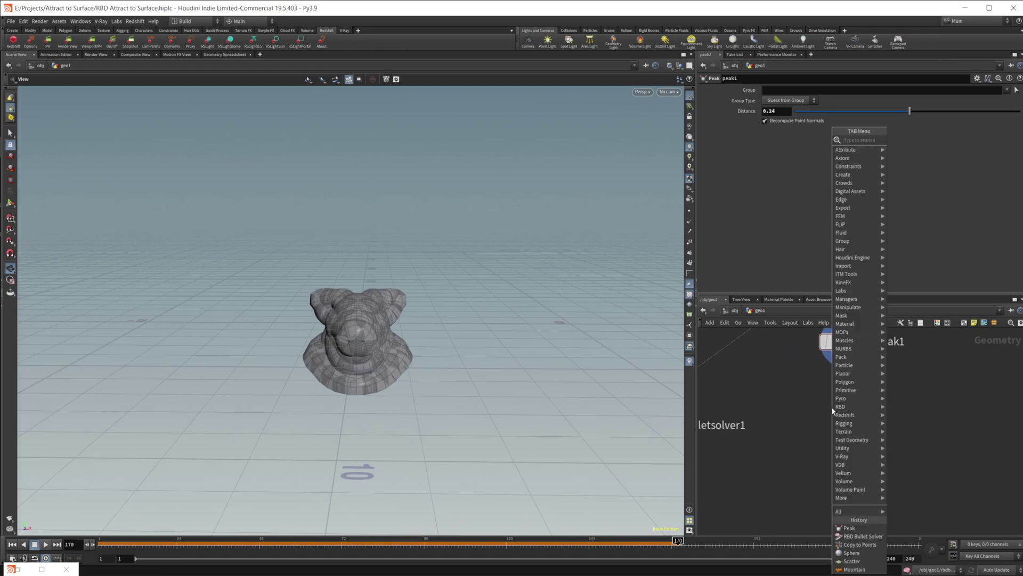
text(null)
key(Return)
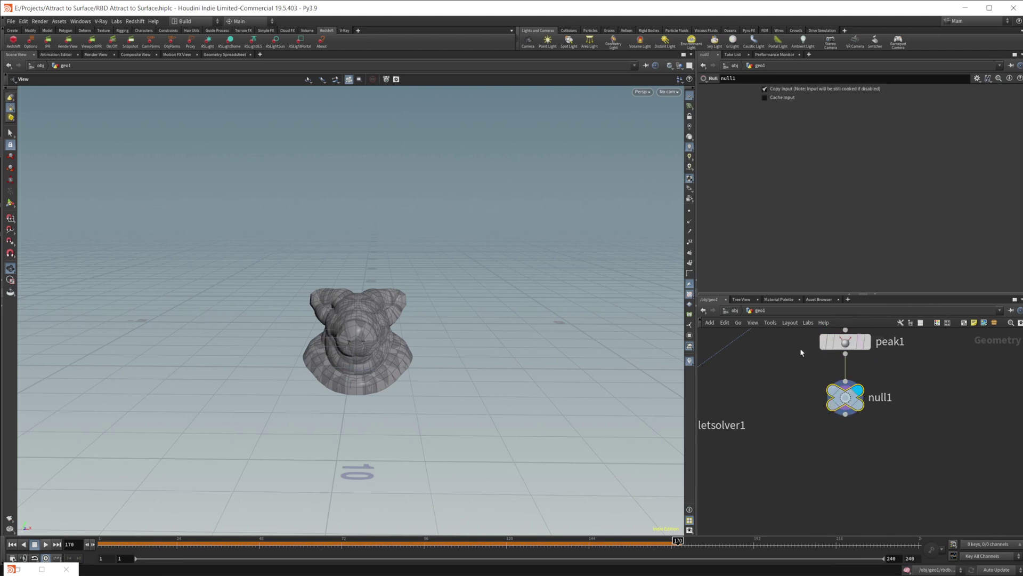
double_click(885, 397)
text(OUT_GroupB)
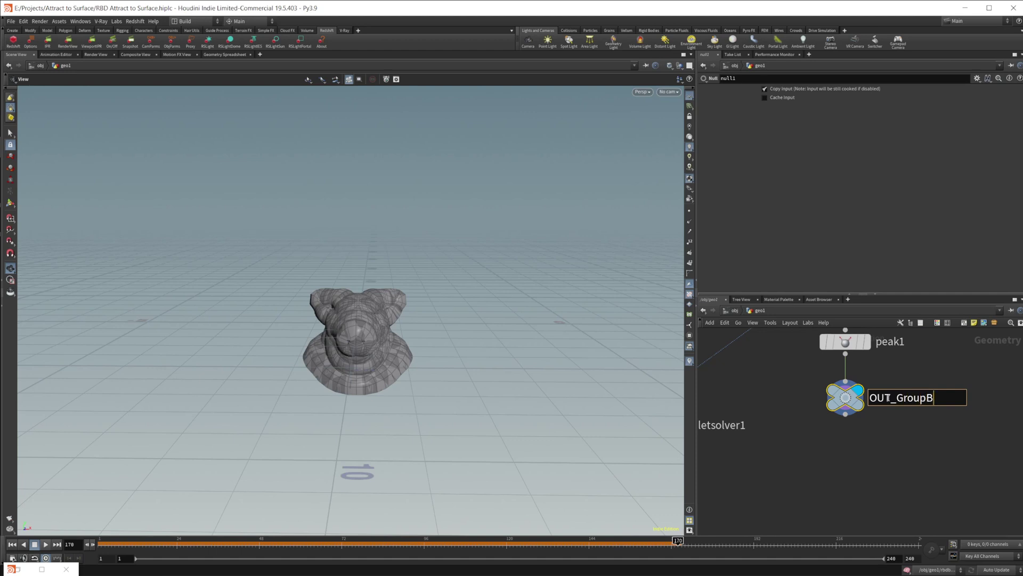
text(ound)
key(Return)
Return to the RBD Bullet Solver's forces network and set the POP Group's SOP Path to /obj/geo1/OUT_GroupBound
middle_drag(834, 464, 990, 433)
click(791, 399)
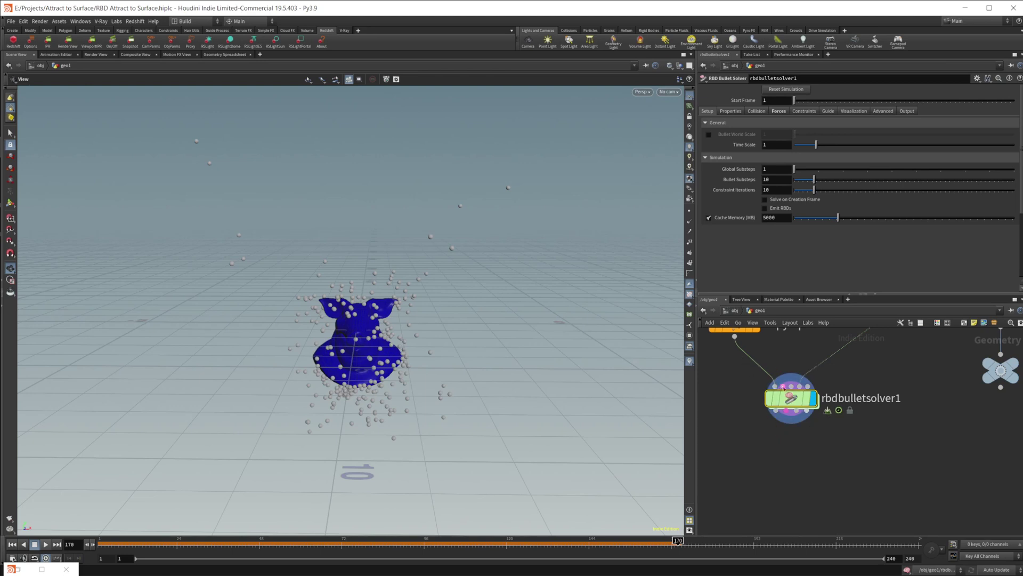
double_click(790, 399)
middle_drag(859, 422, 873, 460)
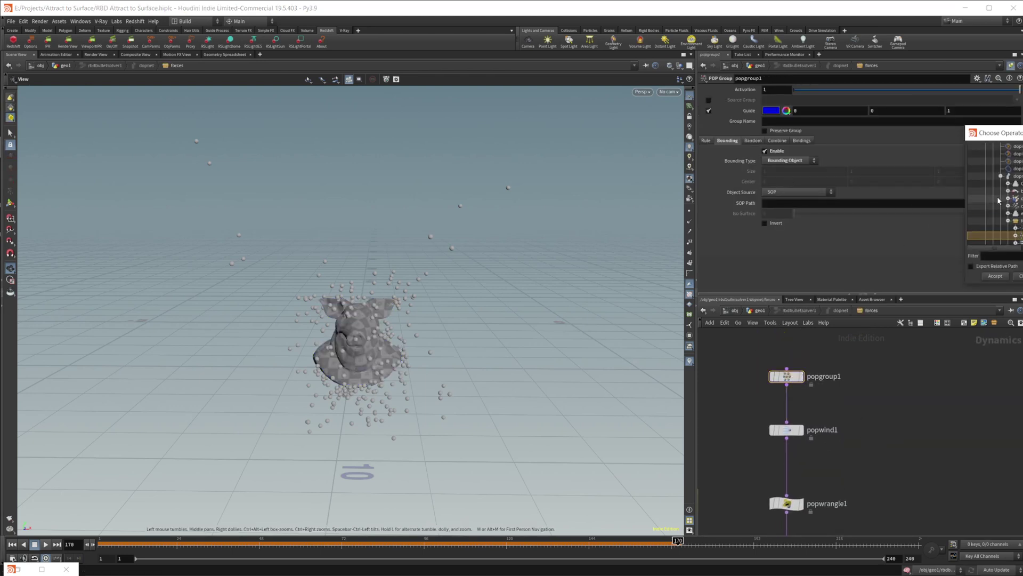
click(1017, 203)
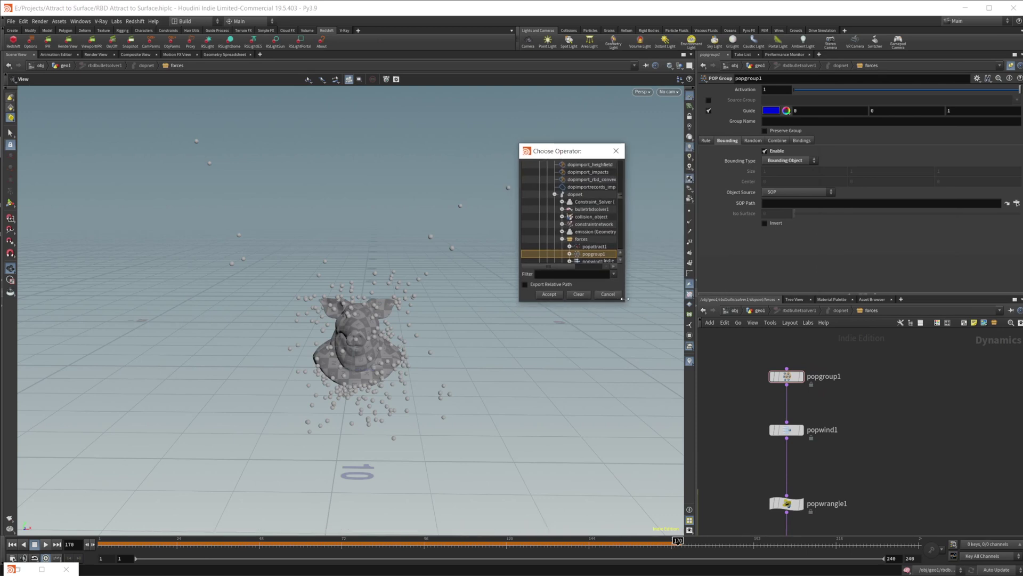
drag(626, 301, 671, 302)
scroll(650, 200, up, 15)
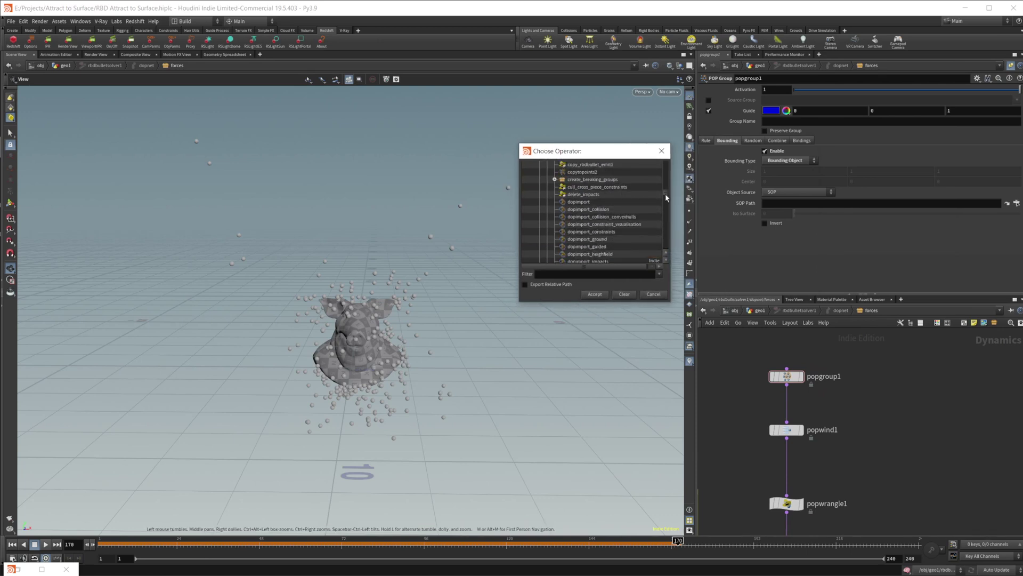
click(615, 209)
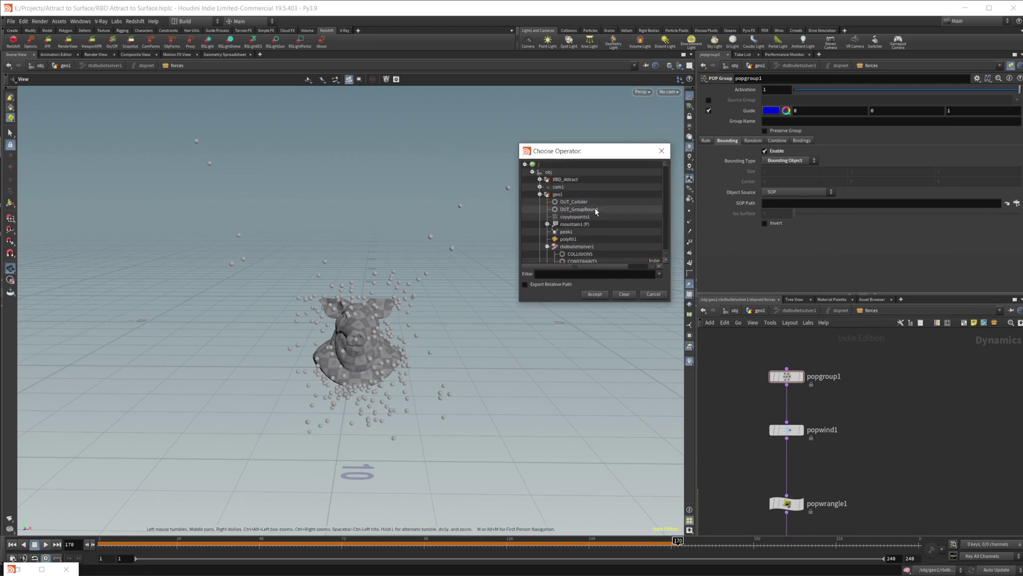
click(596, 295)
Enable the Group option on the POP Wind node and replay the simulation from the first frame
middle_drag(831, 384, 830, 360)
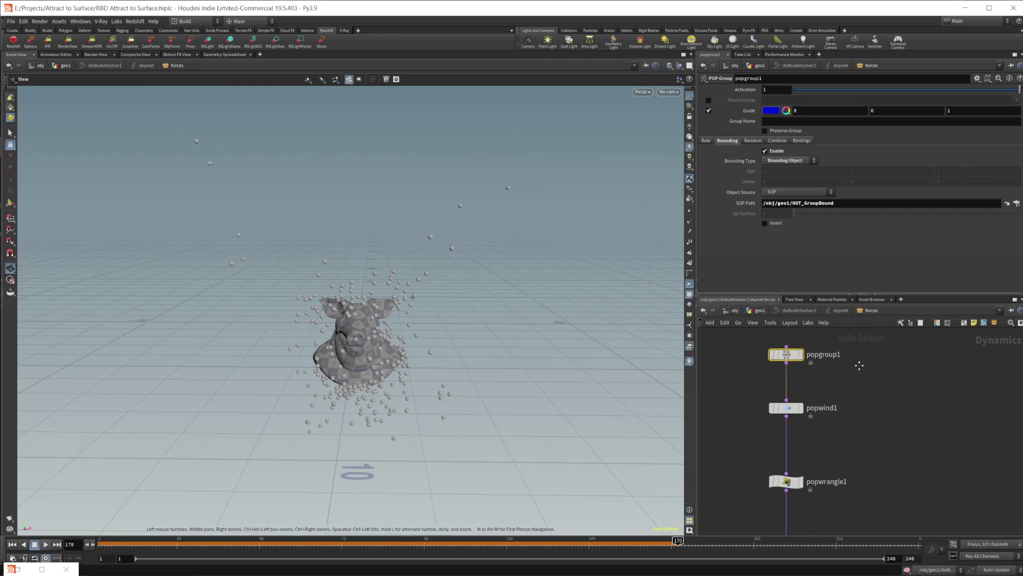
click(785, 405)
click(708, 100)
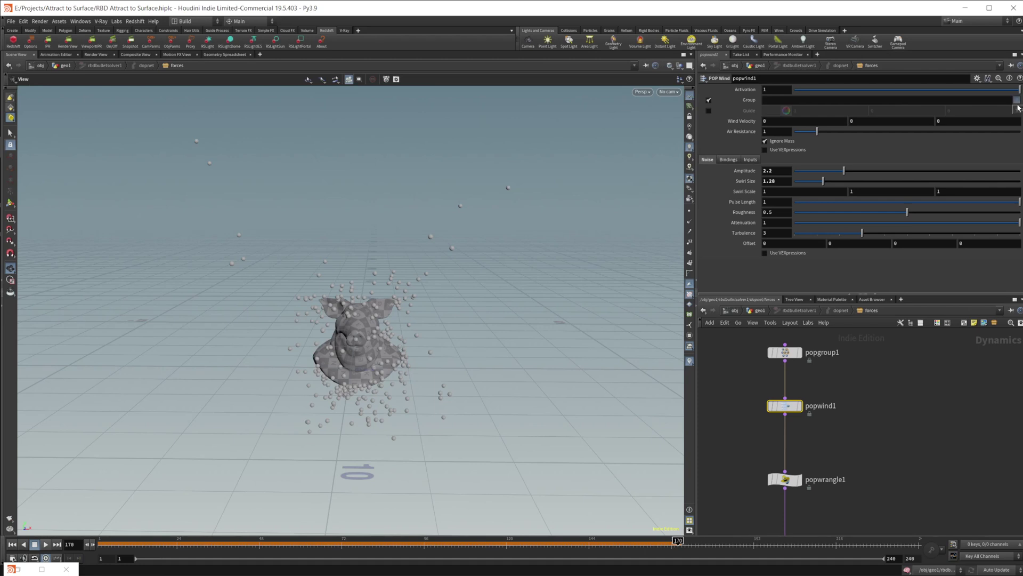
click(12, 544)
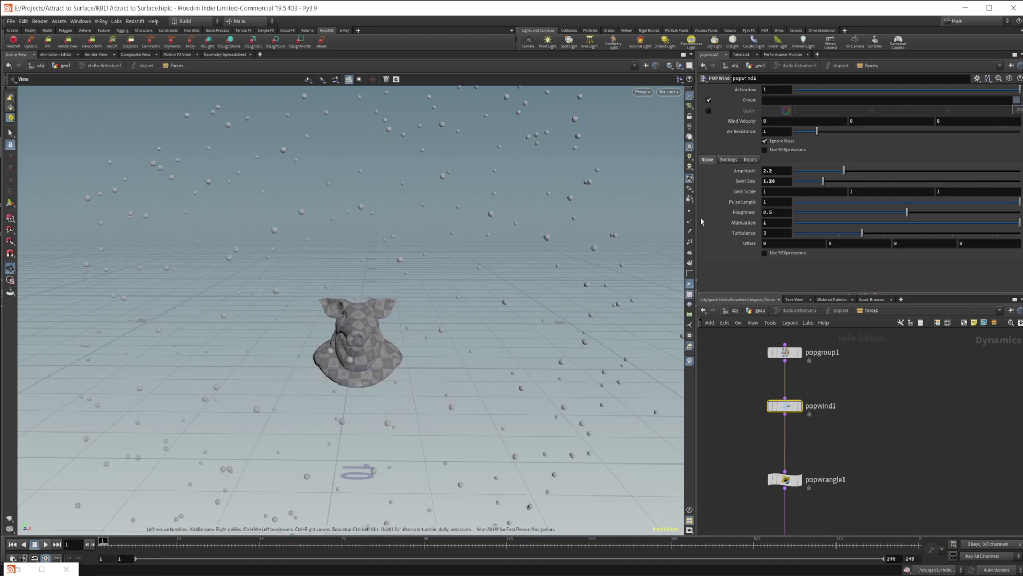
key(Up)
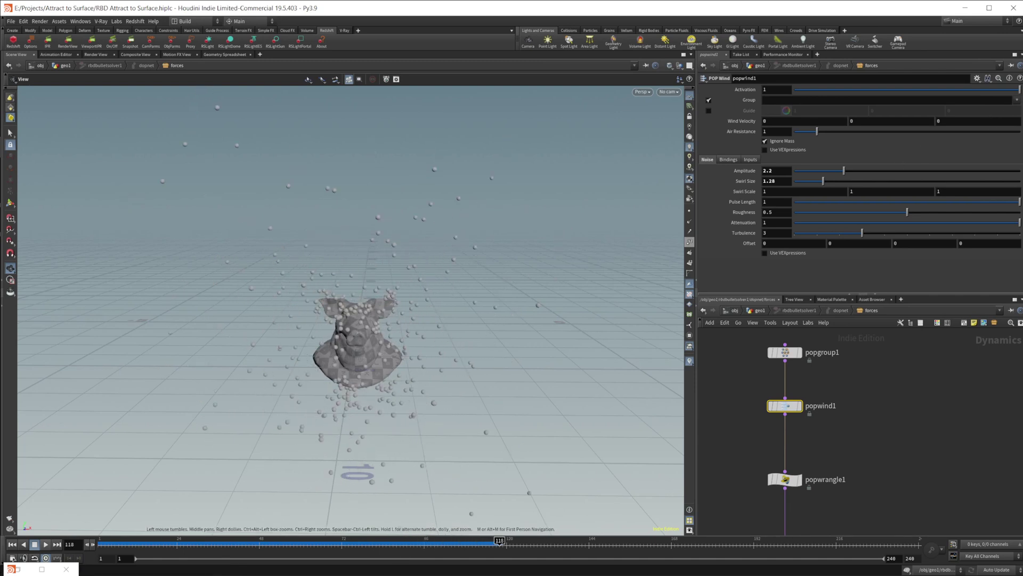
Set the POP Group node's Group Name to AllowWind
click(784, 352)
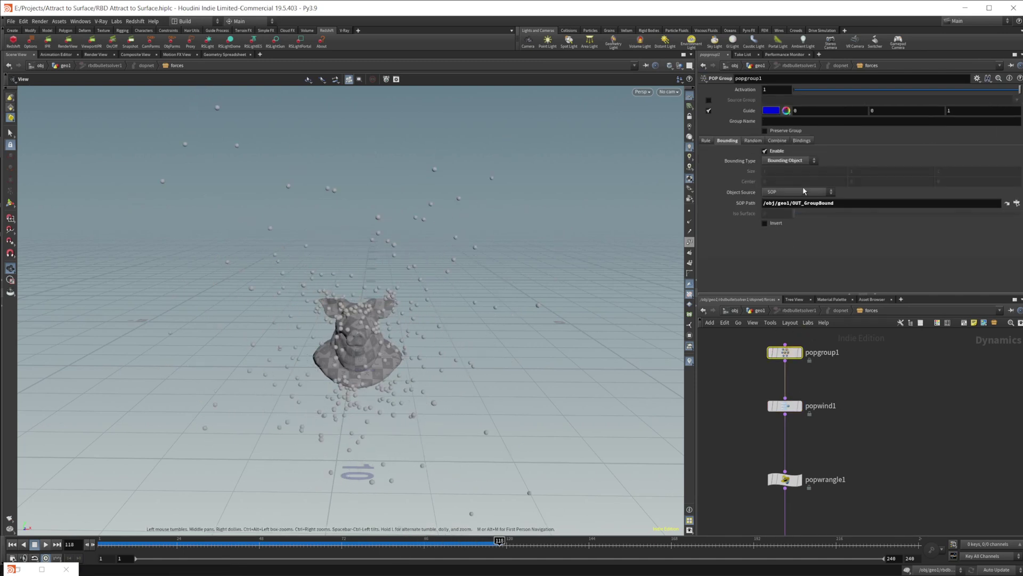
click(766, 122)
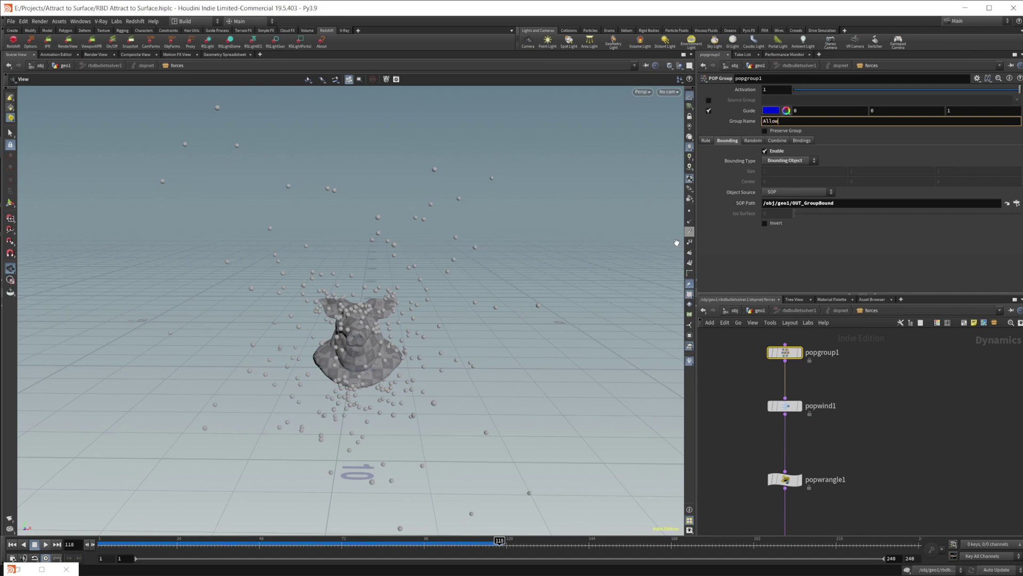
text(AllowWind)
key(Return)
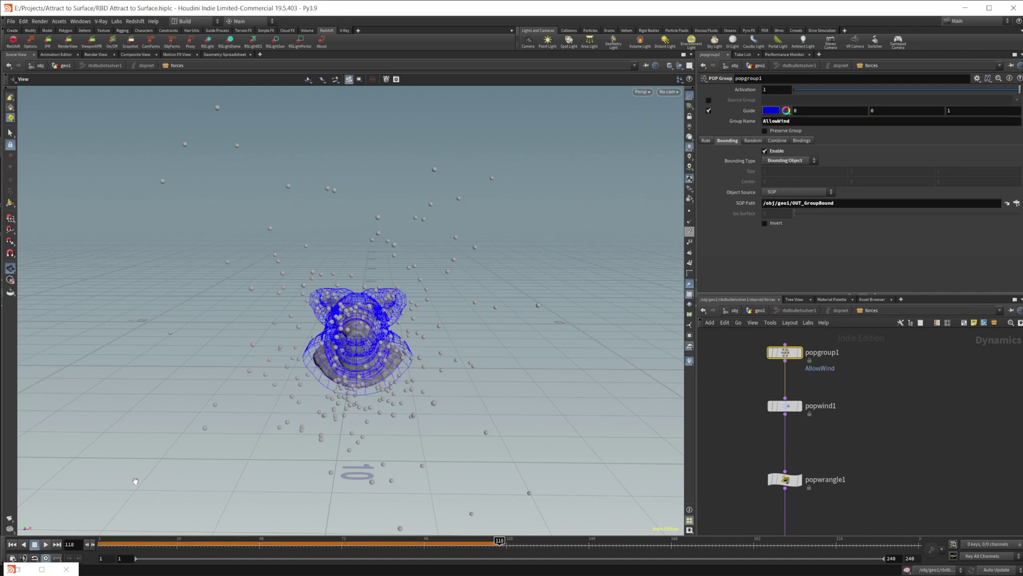
Rewind the simulation, select the POP Wind node, and advance the timeline to frame 116
click(12, 544)
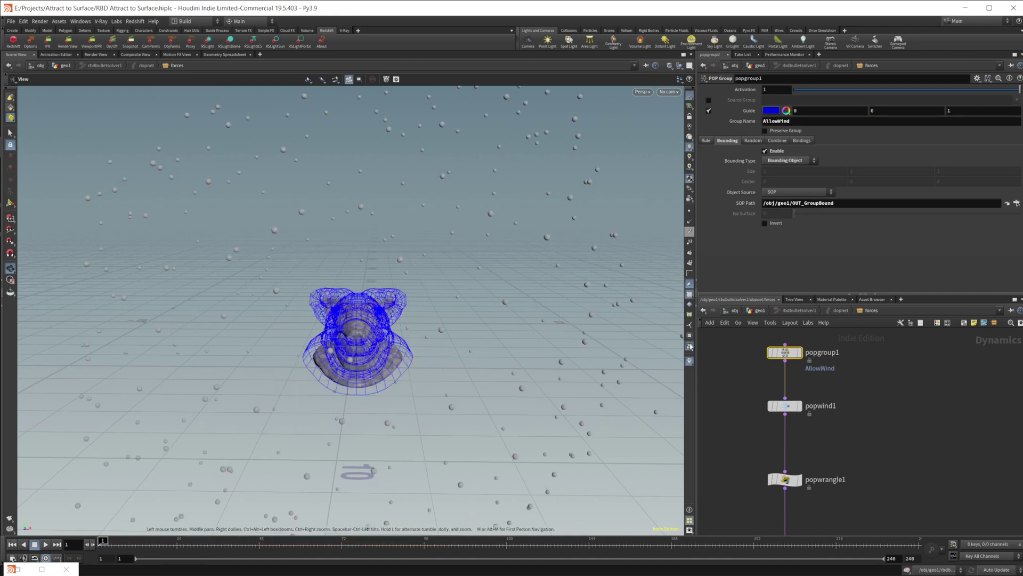
click(781, 406)
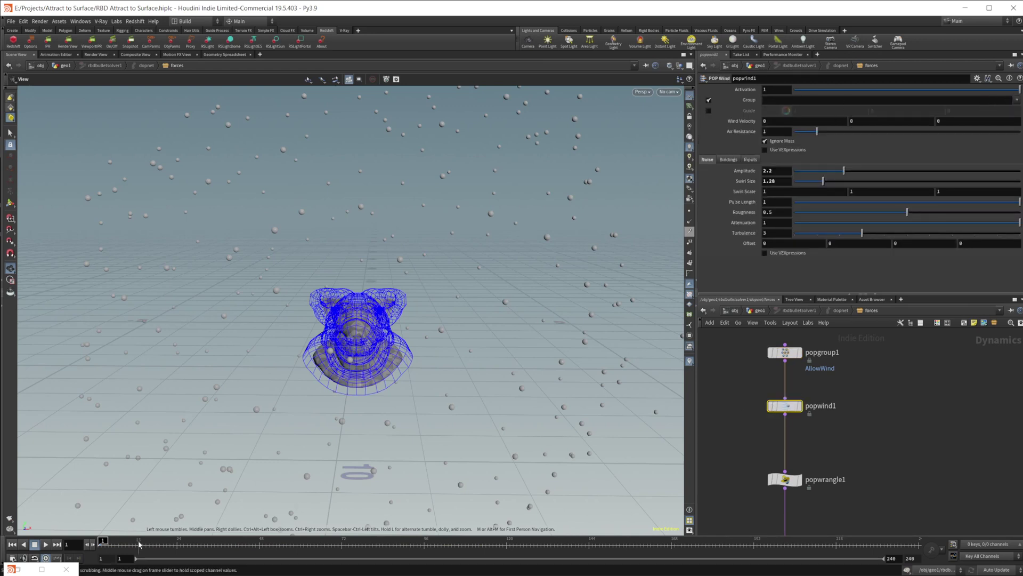
drag(104, 540, 420, 540)
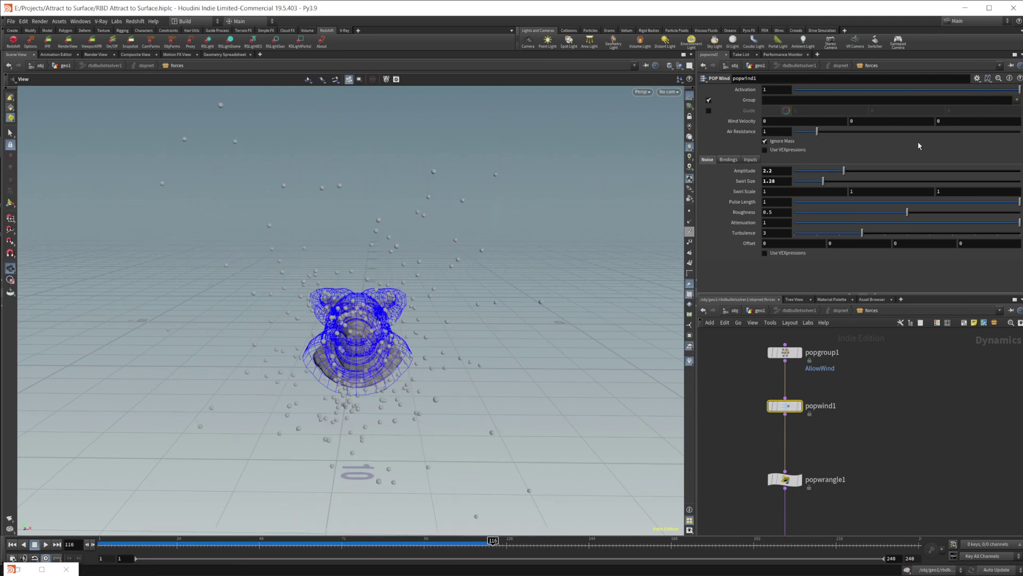
Set the POP Wind node's Group to AllowWind and replay the simulation from the first frame
click(944, 89)
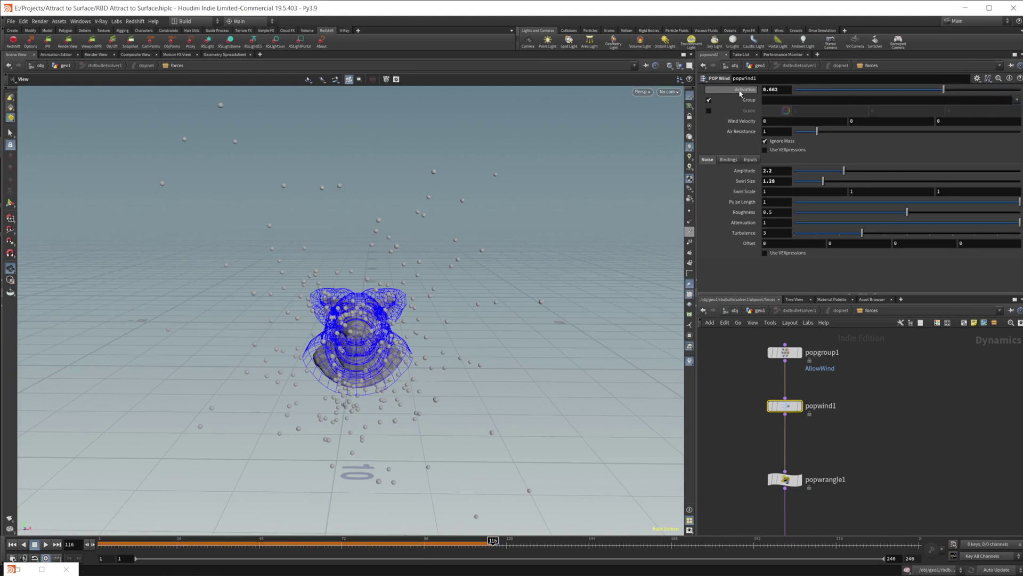
key(ctrl+z)
click(776, 99)
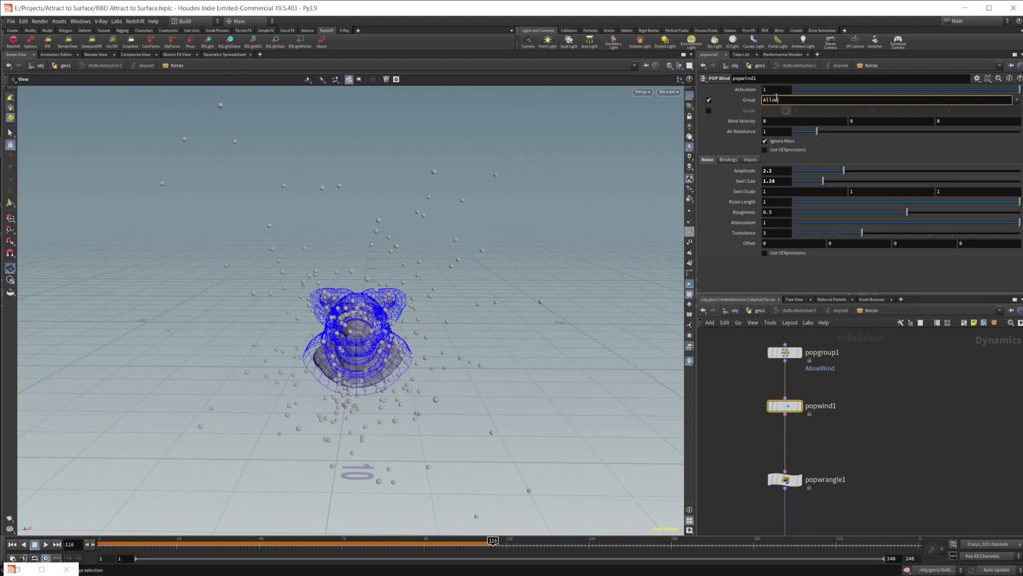
text(AllowWind)
key(Return)
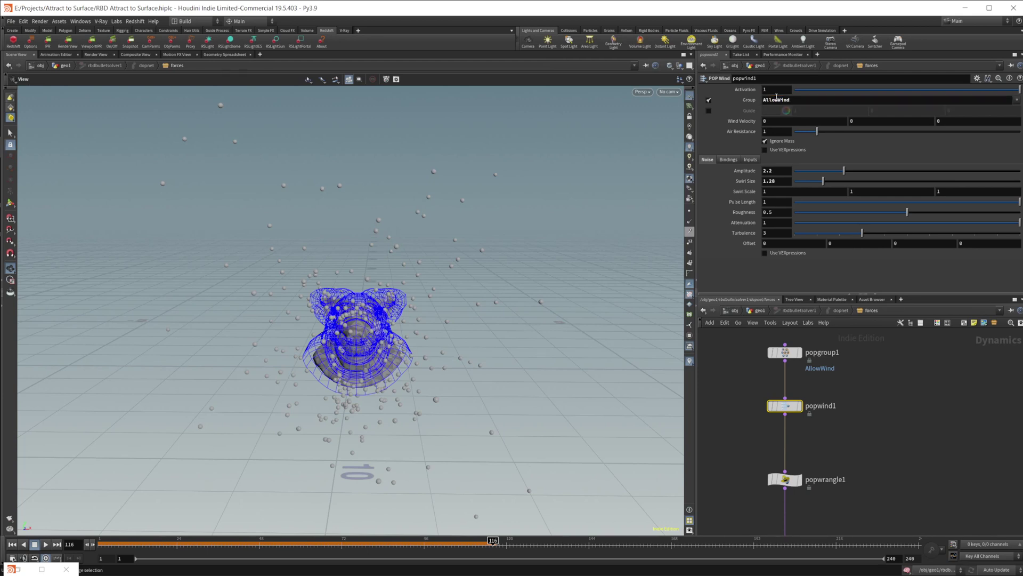
click(11, 544)
click(43, 544)
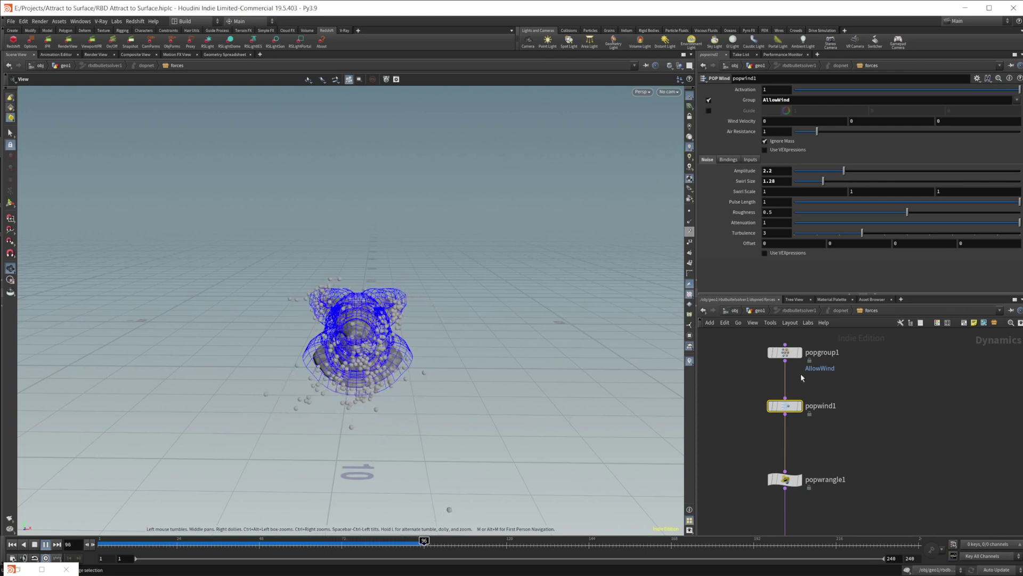
Check the POP Group's bounding settings, return to the geo1 network, and open the RBD Bullet Solver's collision settings
click(784, 352)
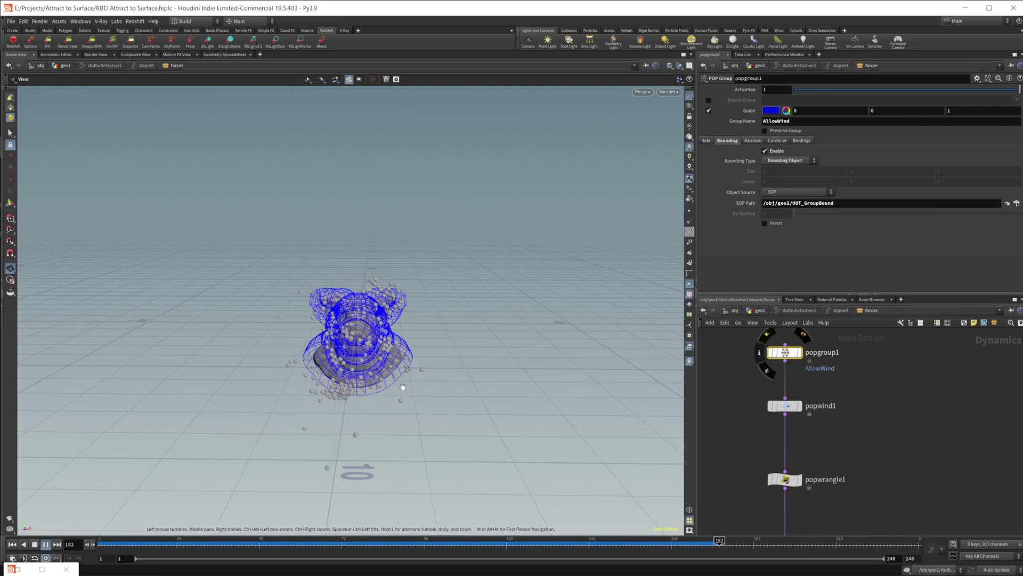
click(759, 310)
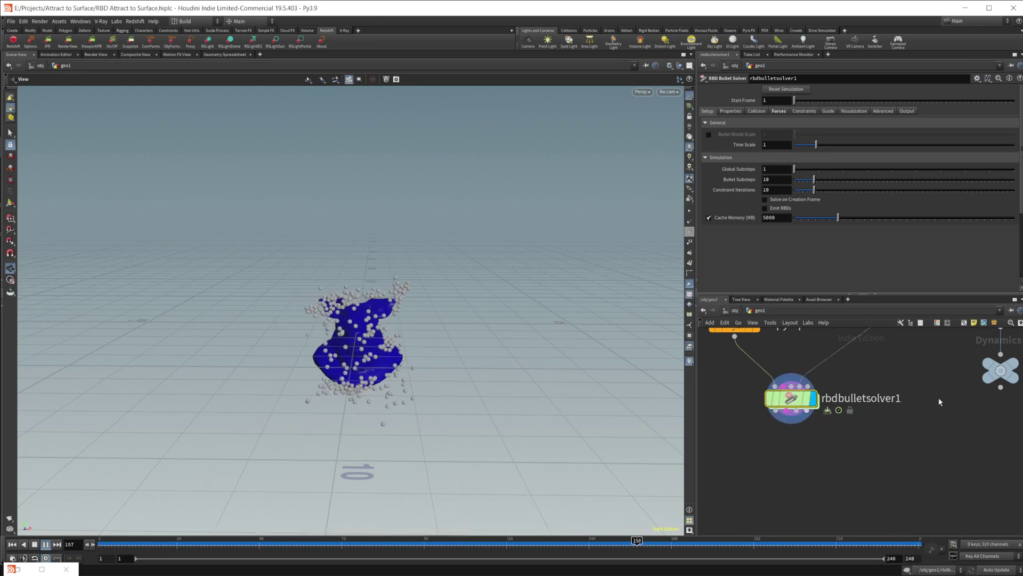
middle_drag(938, 401, 877, 525)
scroll(820, 363, down, 3)
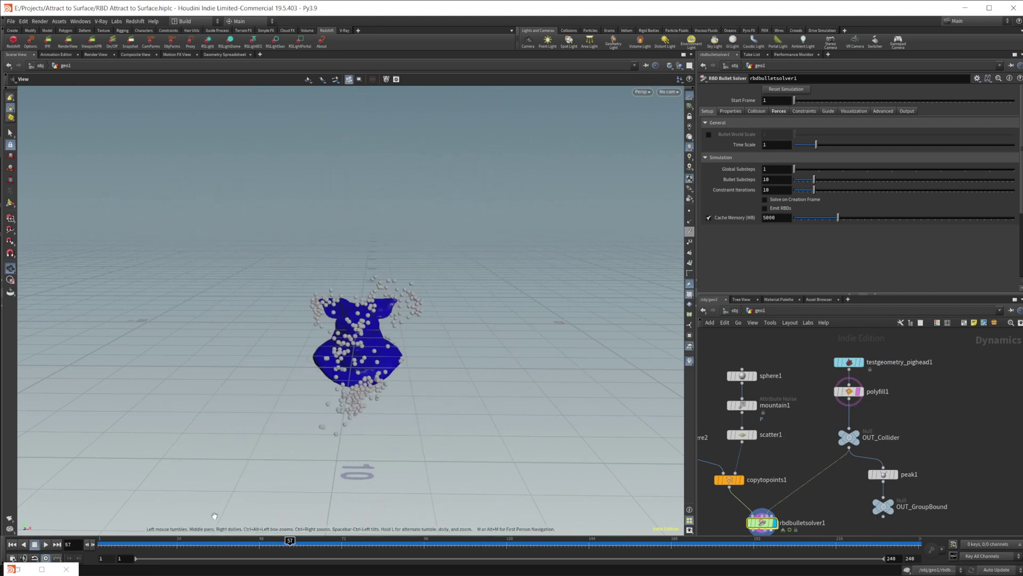
middle_drag(814, 465, 812, 447)
click(756, 110)
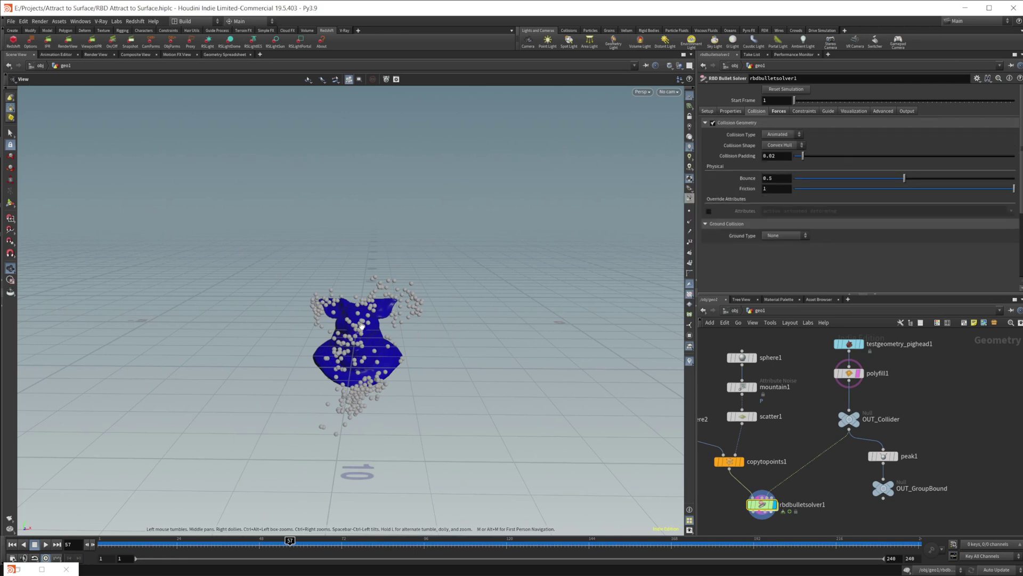
Add a Null below the RBD Bullet Solver, wire it to the solver's third output, and display it
scroll(360, 325, up, 3)
middle_drag(814, 506, 814, 416)
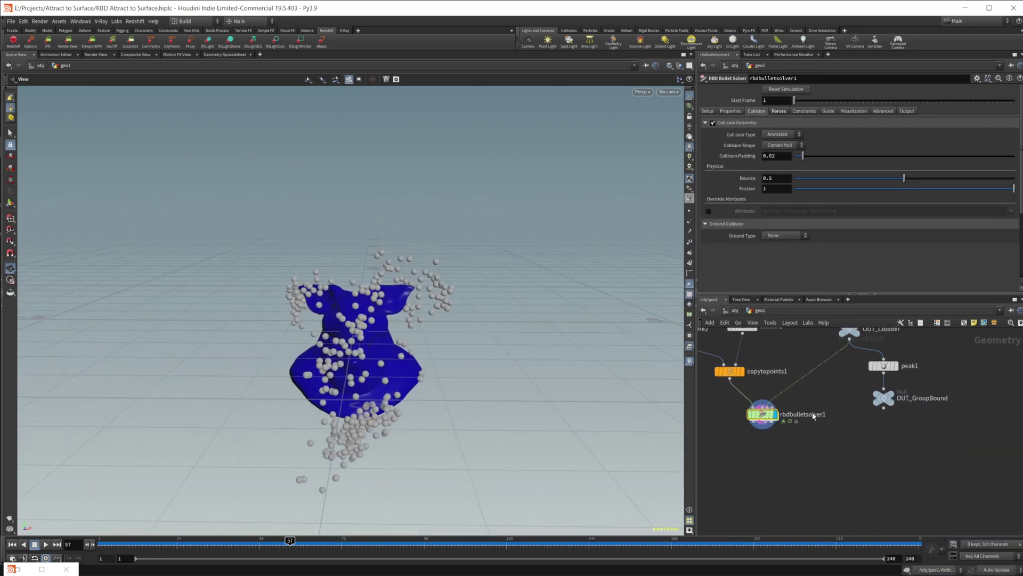
key(Tab)
text(null)
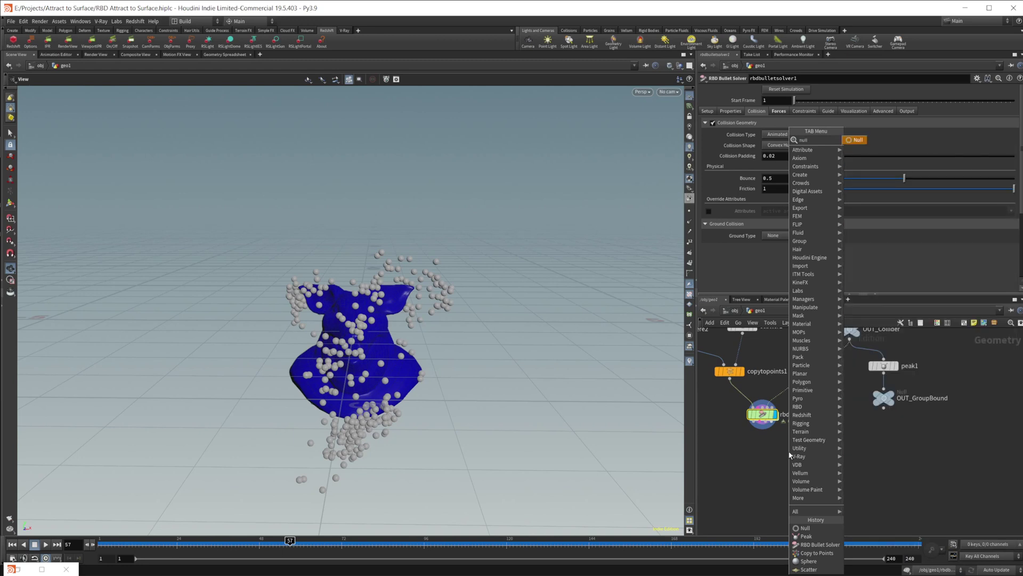
key(Return)
click(770, 469)
scroll(761, 423, up, 5)
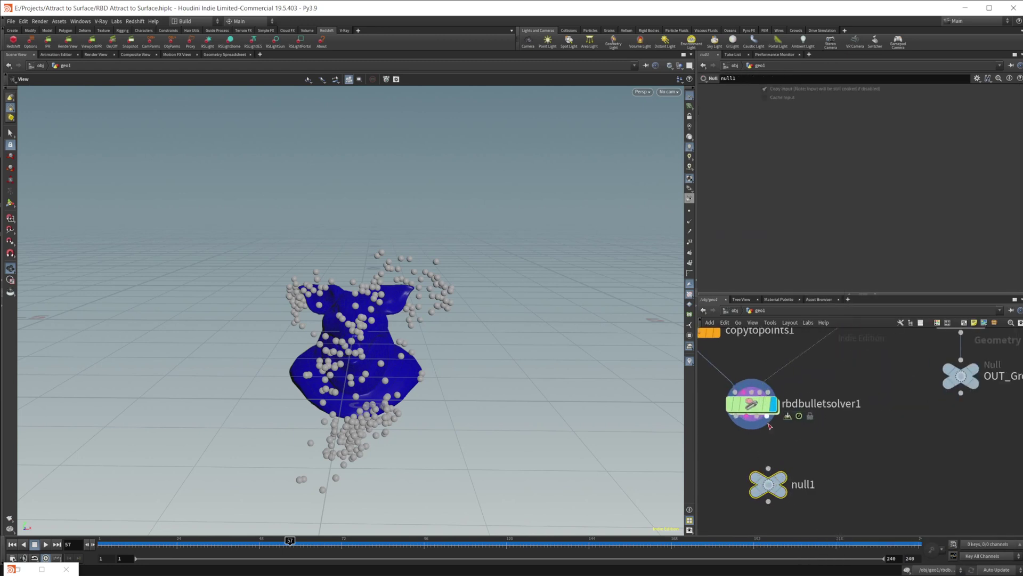
drag(761, 424, 767, 471)
mouse_move(769, 482)
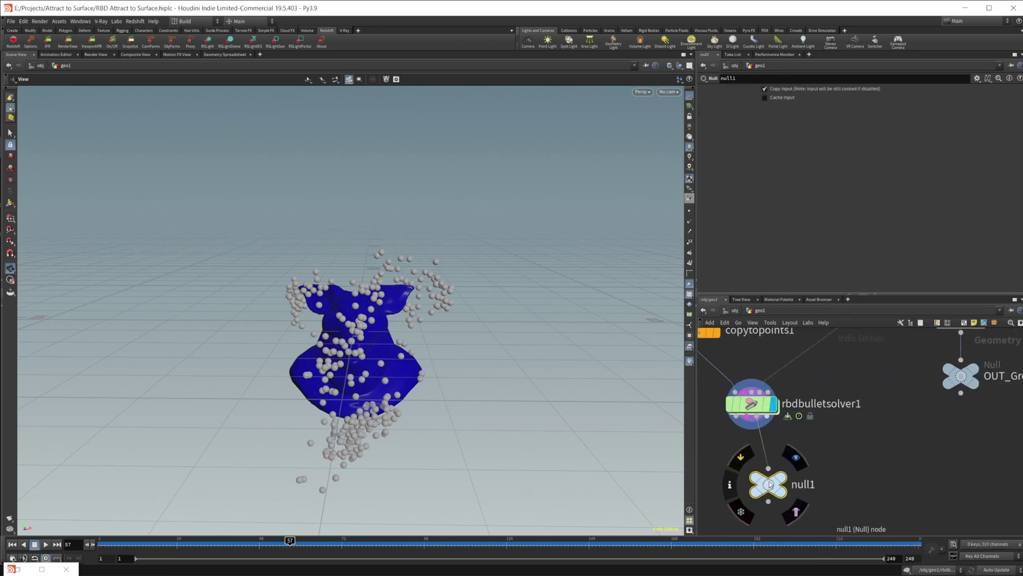
key(r)
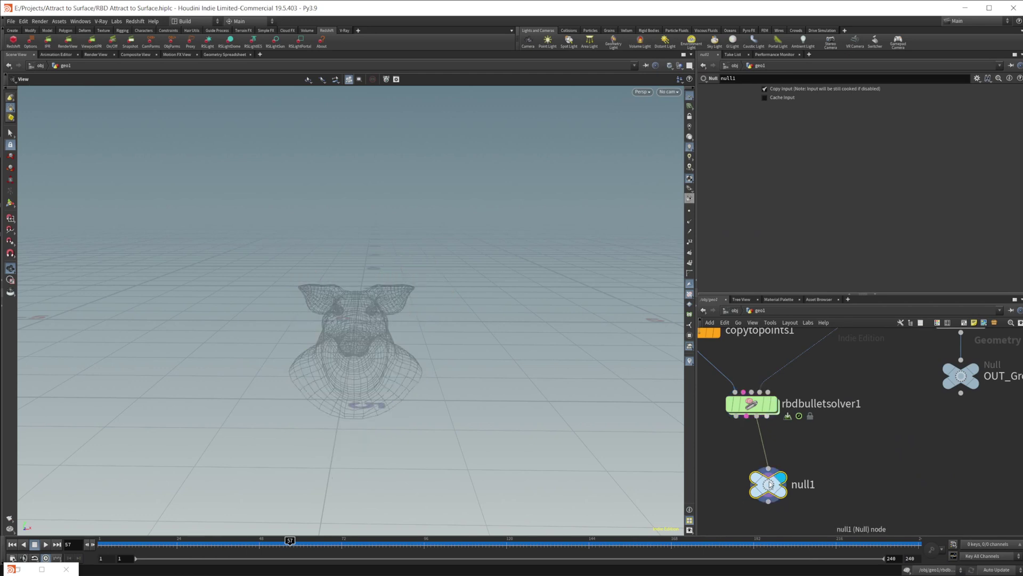
Rewire the Null to the solver's fourth output to view that data, and delete the Null
click(768, 416)
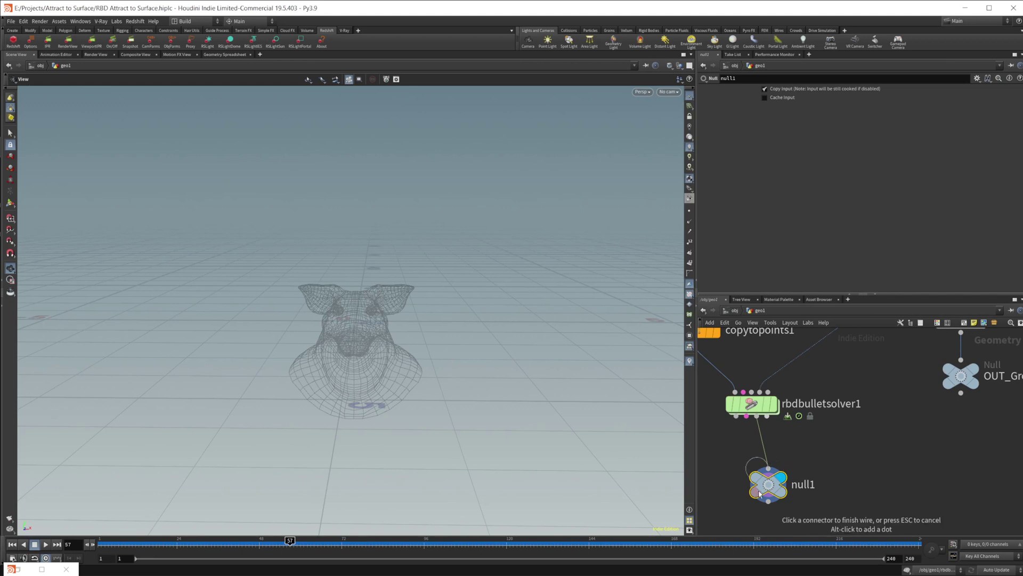
click(768, 468)
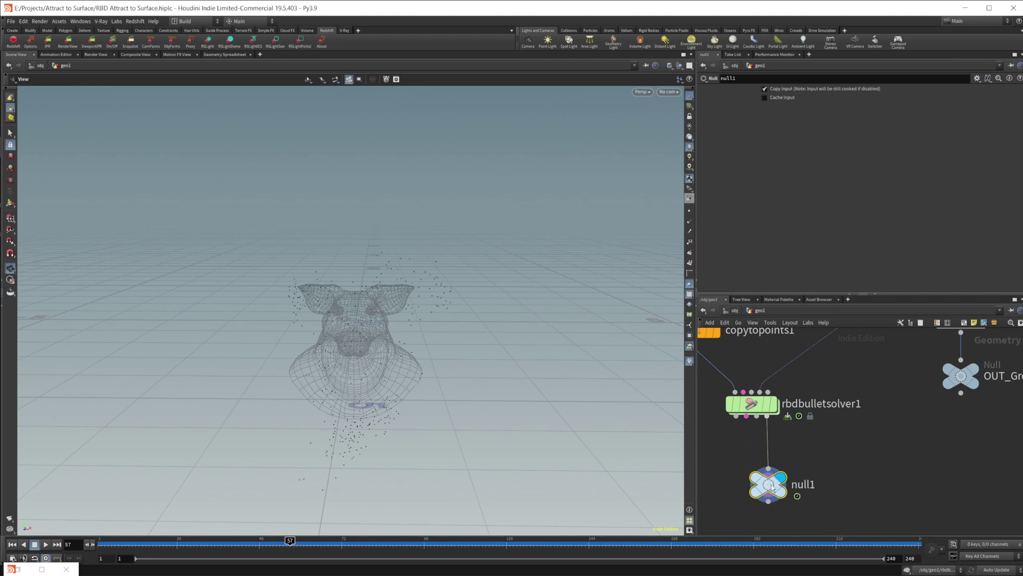
key(Delete)
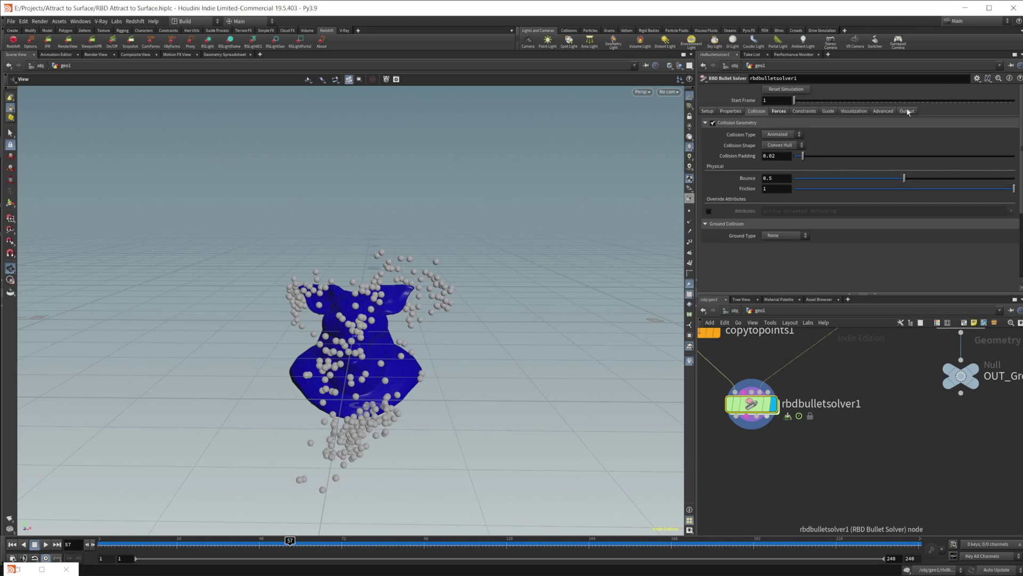
Enable Show Collision Shape for the solver's collision geometry and examine the shape around the pig head
click(853, 111)
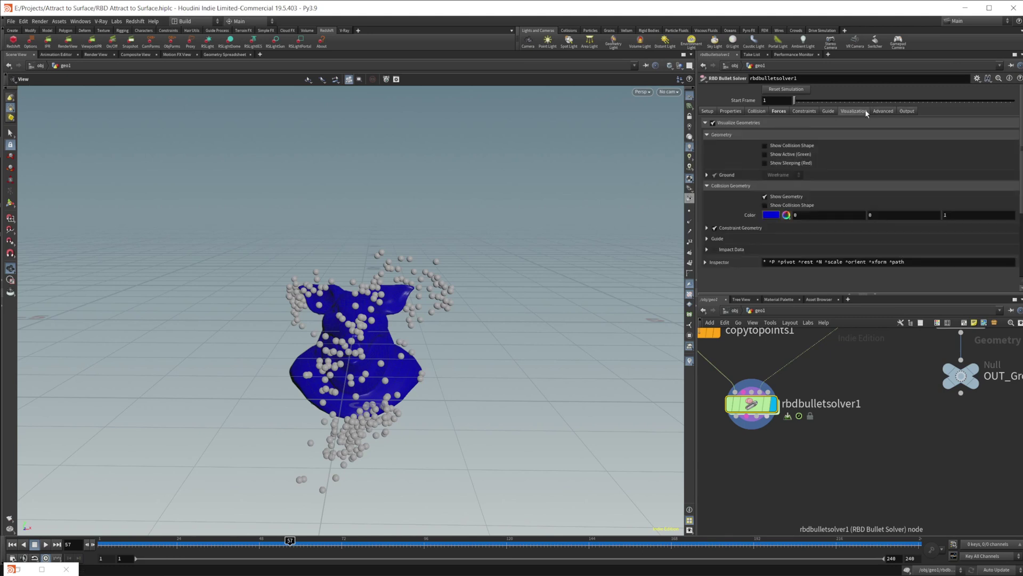
click(800, 206)
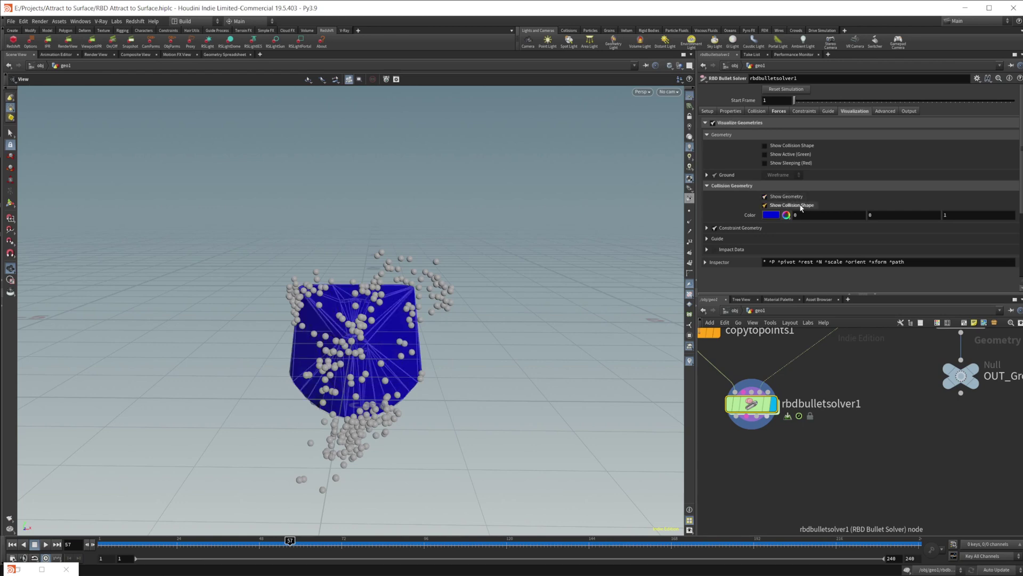
drag(412, 347, 533, 341)
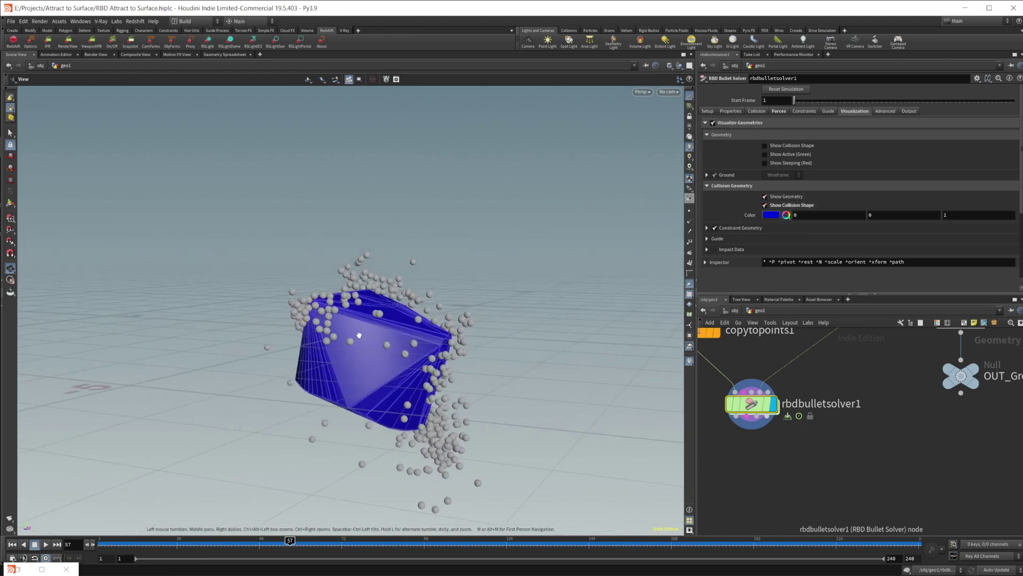
drag(398, 349, 382, 326)
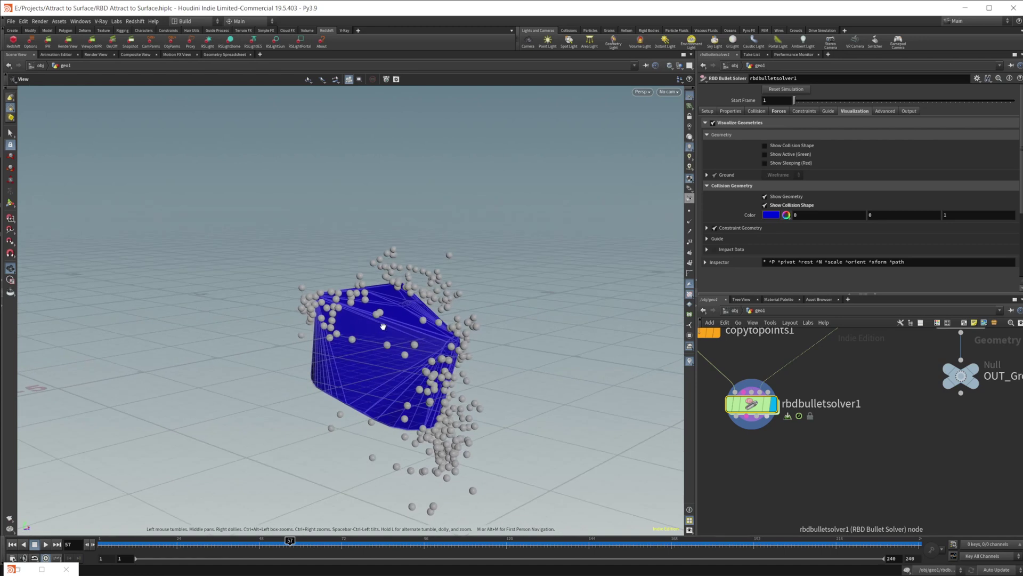
Set the solver's Collision Shape to Concave and rewind the simulation to the first frame
click(756, 112)
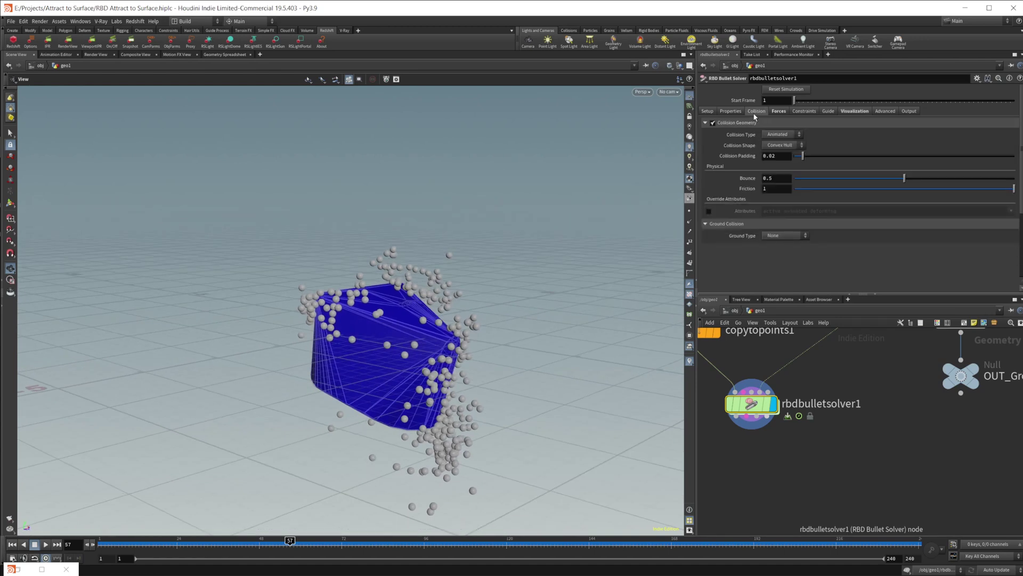
click(794, 148)
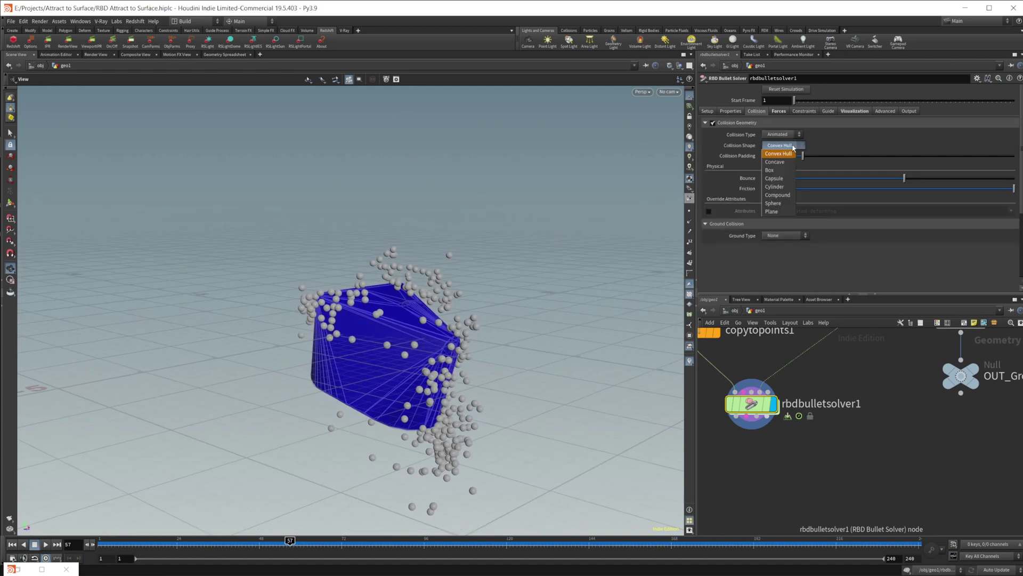
click(779, 156)
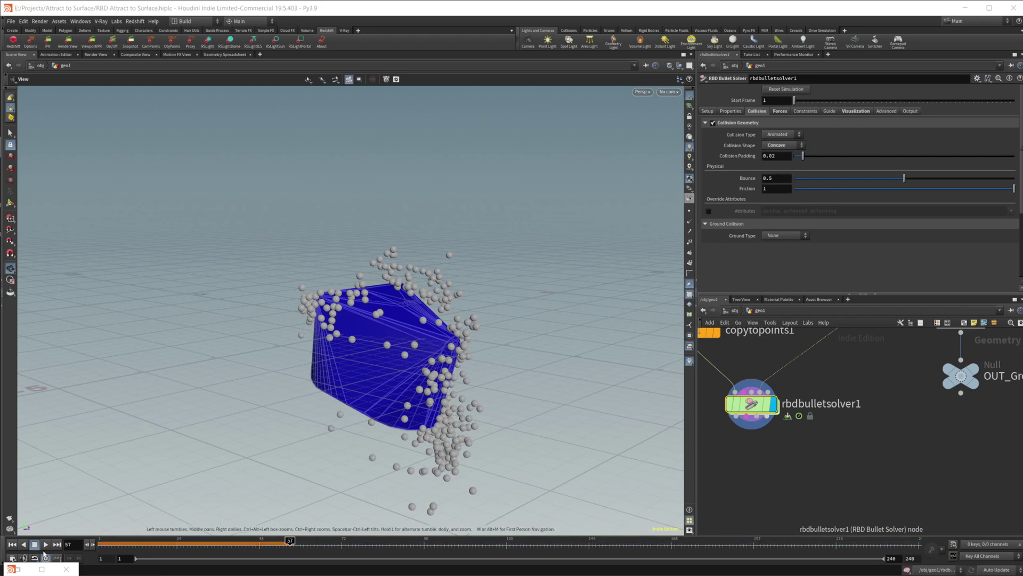
click(18, 547)
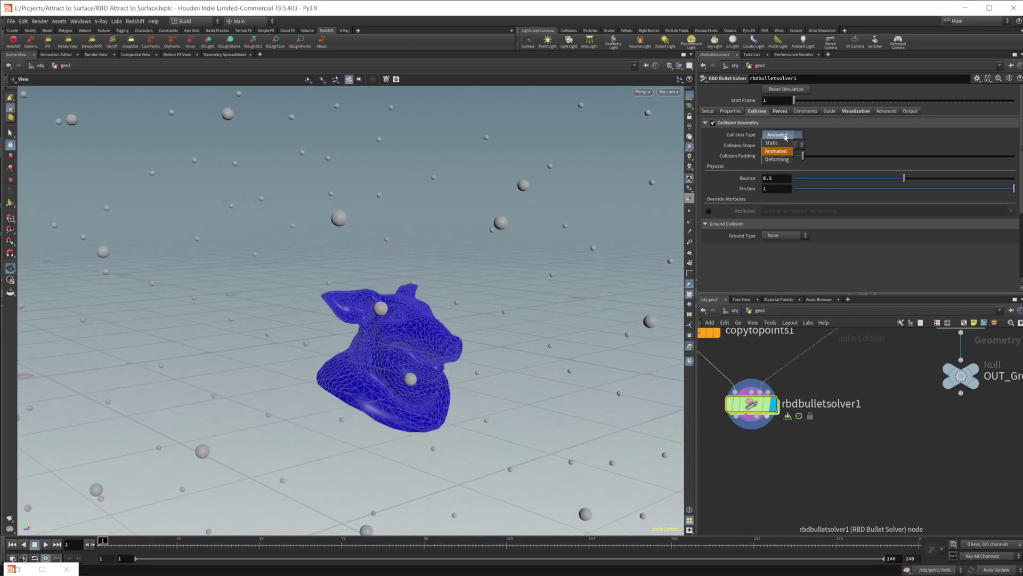
Review the Collision Type options, play the simulation to frame 44, and examine the spheres' contact with the head at frame 41
mouse_move(911, 351)
middle_down()
mouse_move(884, 387)
mouse_move(922, 337)
middle_up()
click(784, 136)
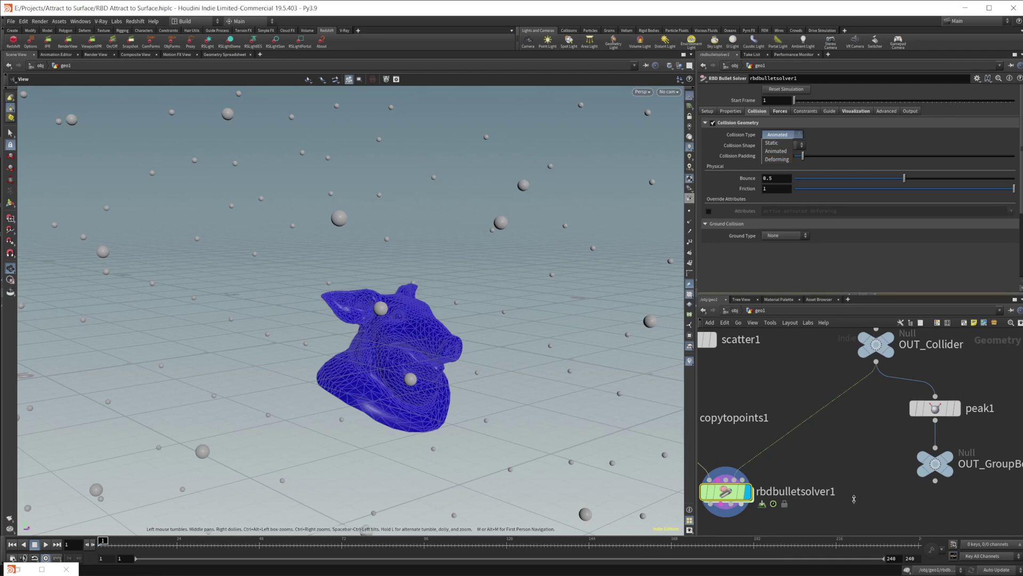
drag(402, 383, 427, 365)
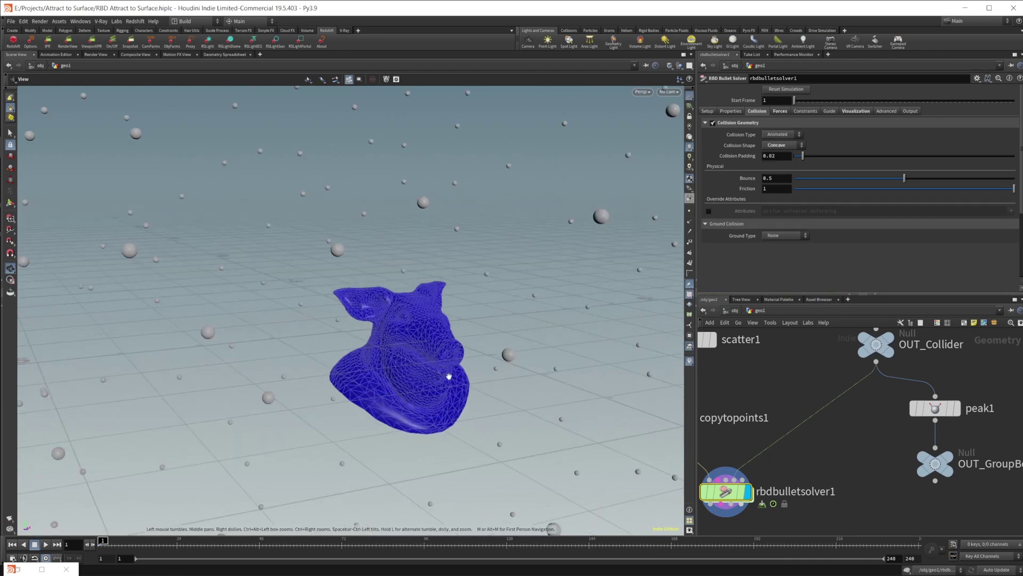
middle_drag(830, 461, 835, 410)
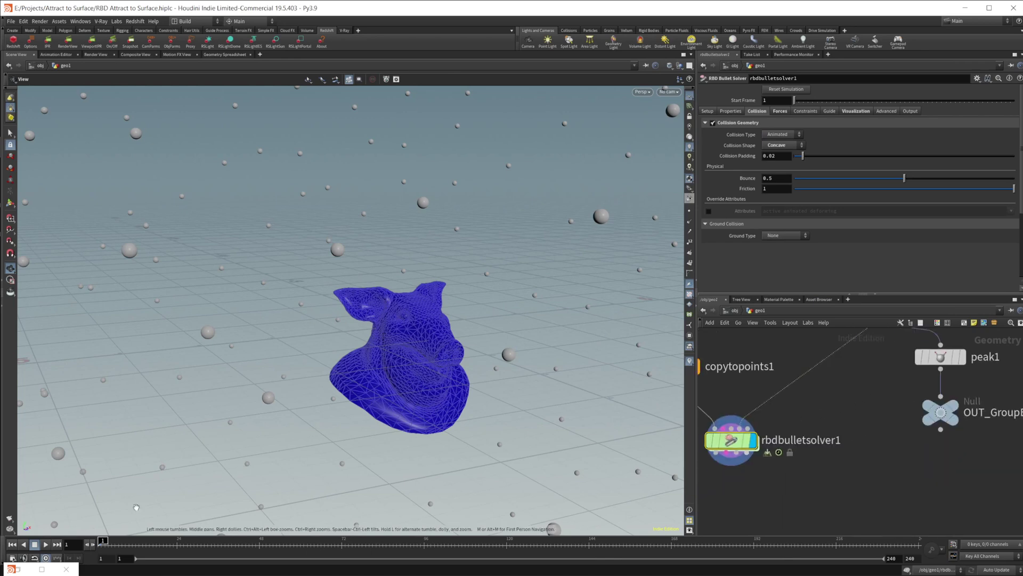
click(44, 546)
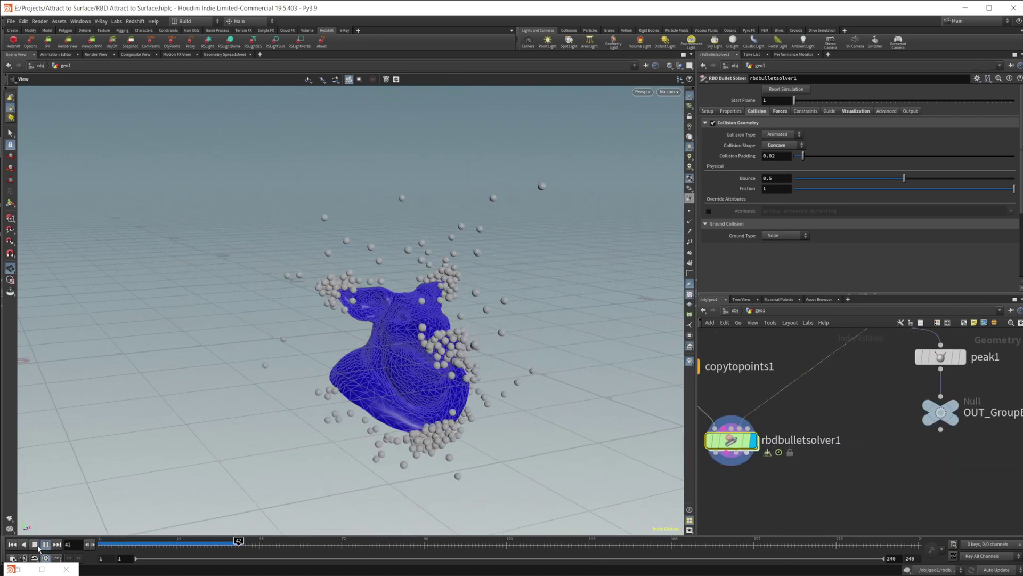
click(35, 544)
scroll(405, 282, up, 5)
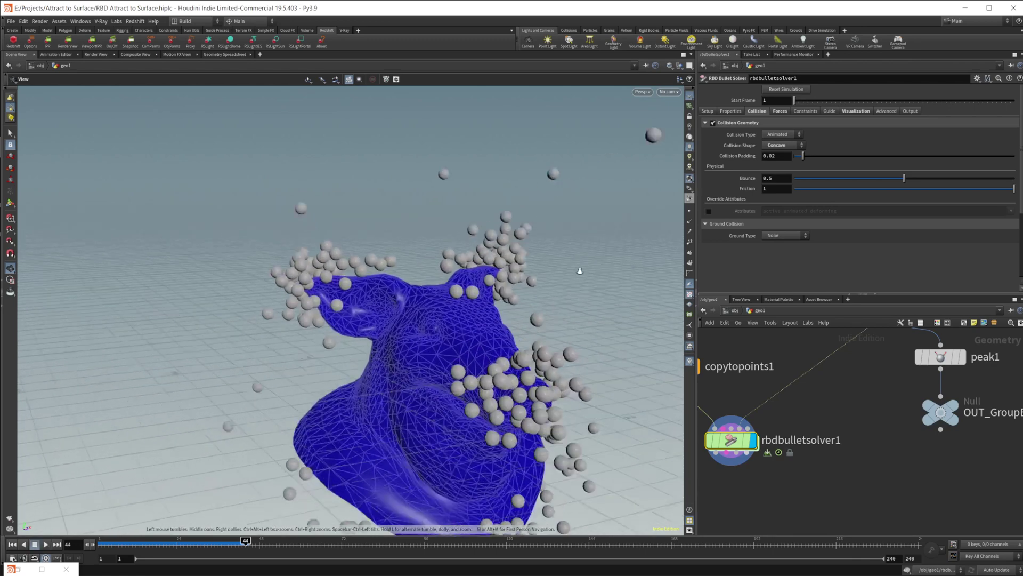
scroll(416, 274, down, 2)
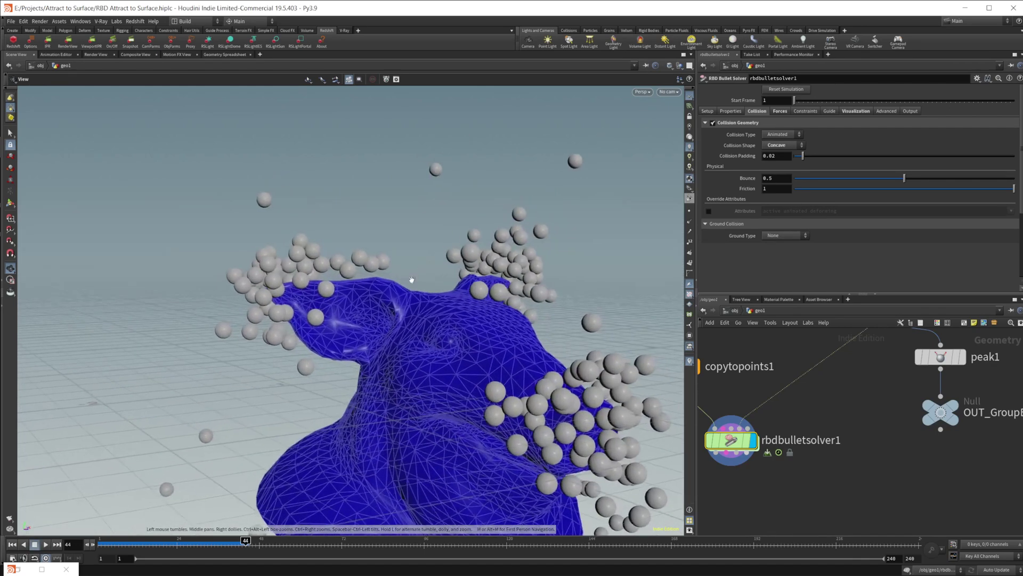
click(239, 542)
drag(238, 541, 235, 542)
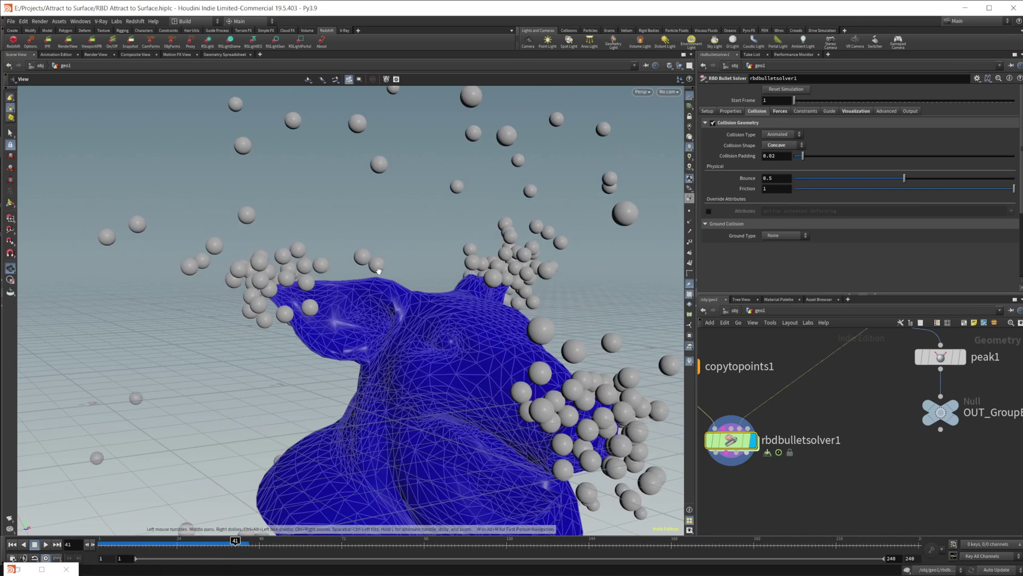
Set the solver's Collision Padding to 0.002 and replay the simulation from the first frame to frame 41
click(773, 156)
text(0)
key(Return)
click(11, 544)
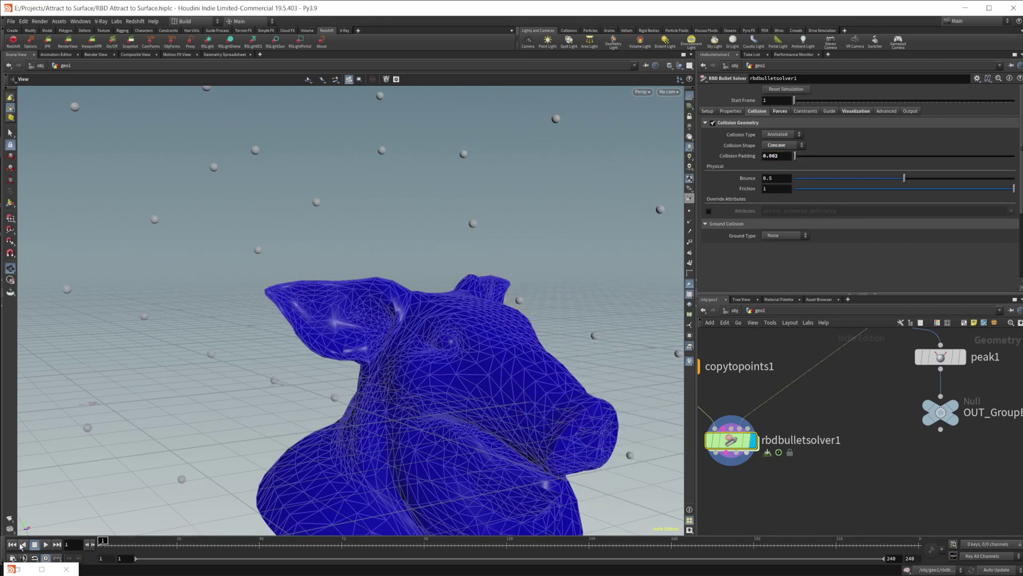
click(45, 544)
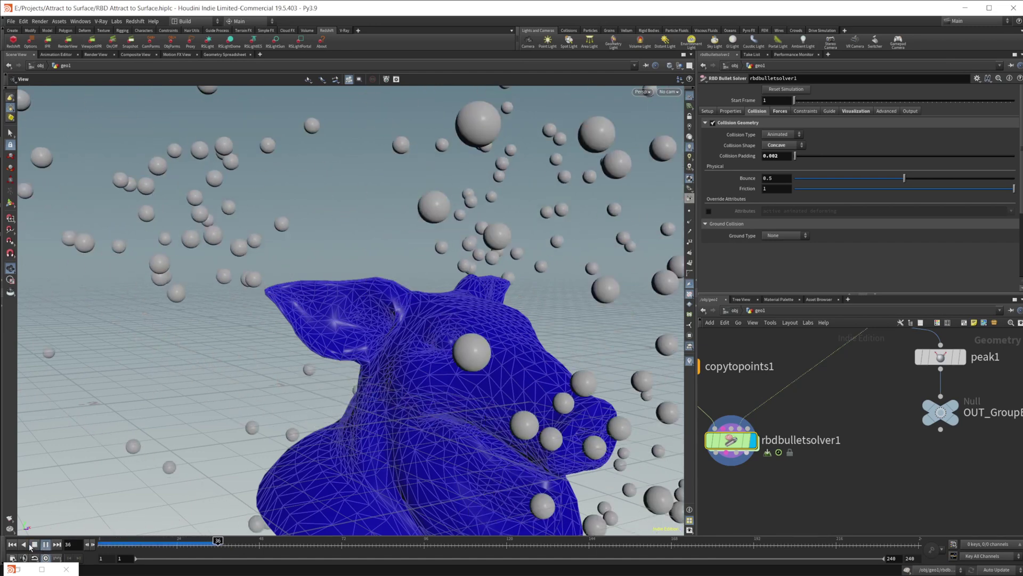
click(33, 544)
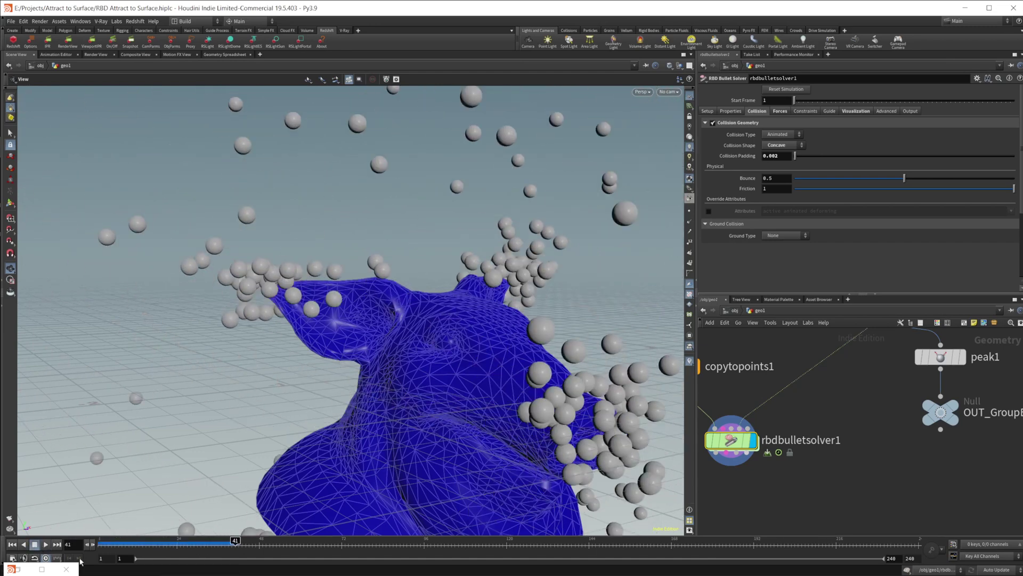
Scrub back to frame 39 and examine the sphere distribution around the whole pig head from the front
click(228, 542)
drag(350, 449, 338, 251)
right_drag(374, 281, 359, 344)
drag(359, 344, 383, 362)
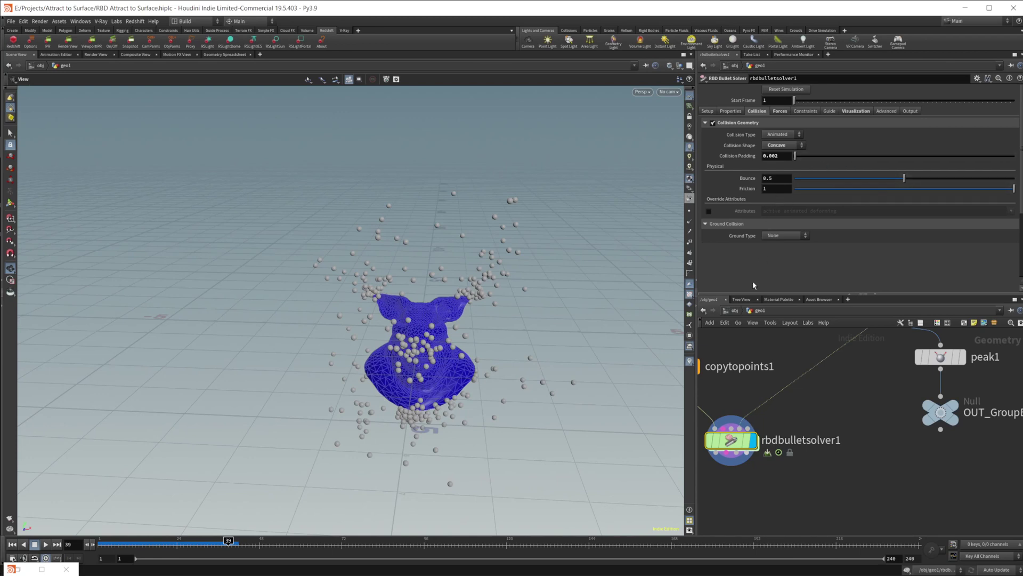
Set the collision geometry's Friction to 0.211 and play the simulation again
drag(872, 189, 840, 188)
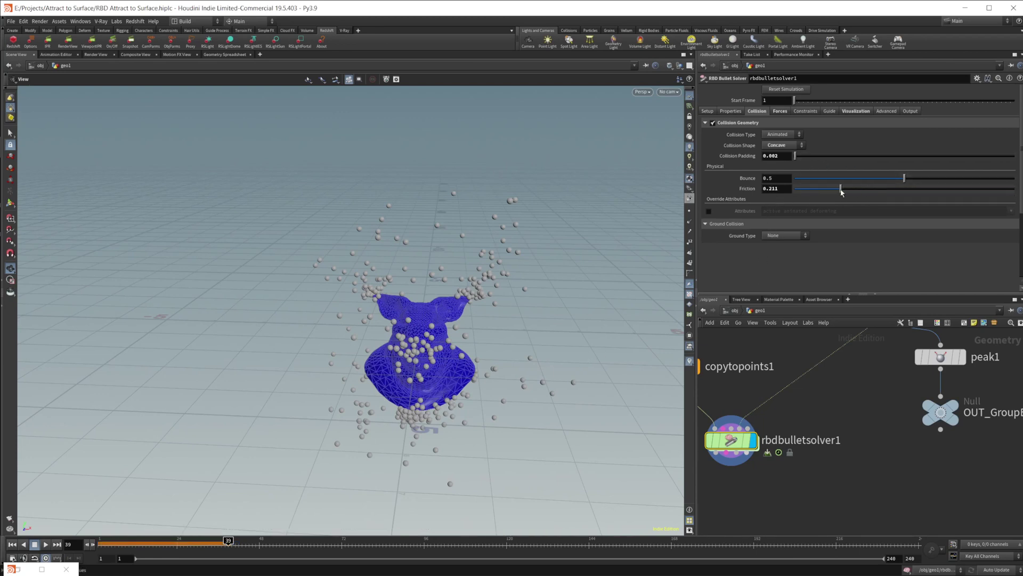
click(21, 544)
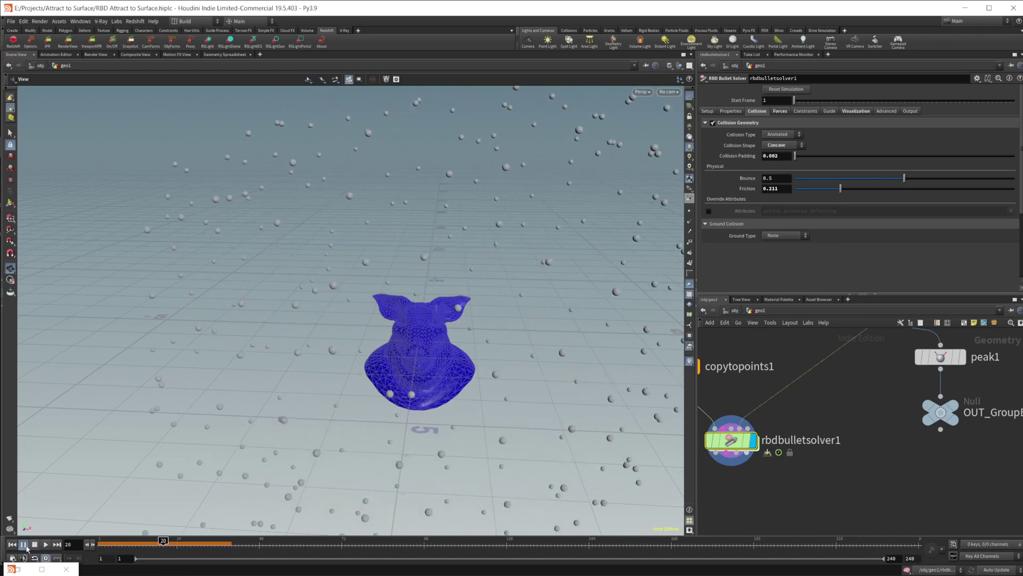
click(46, 545)
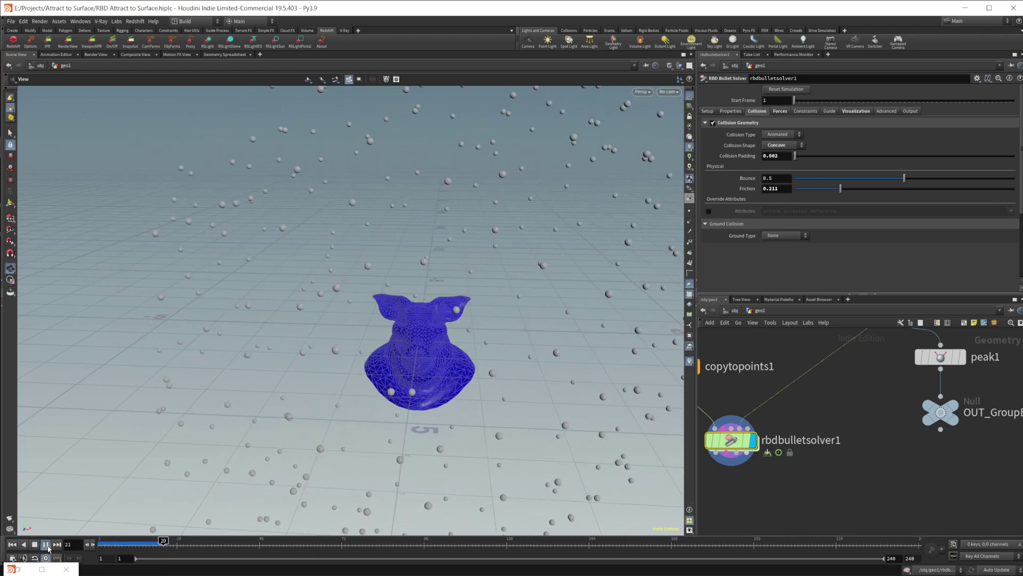